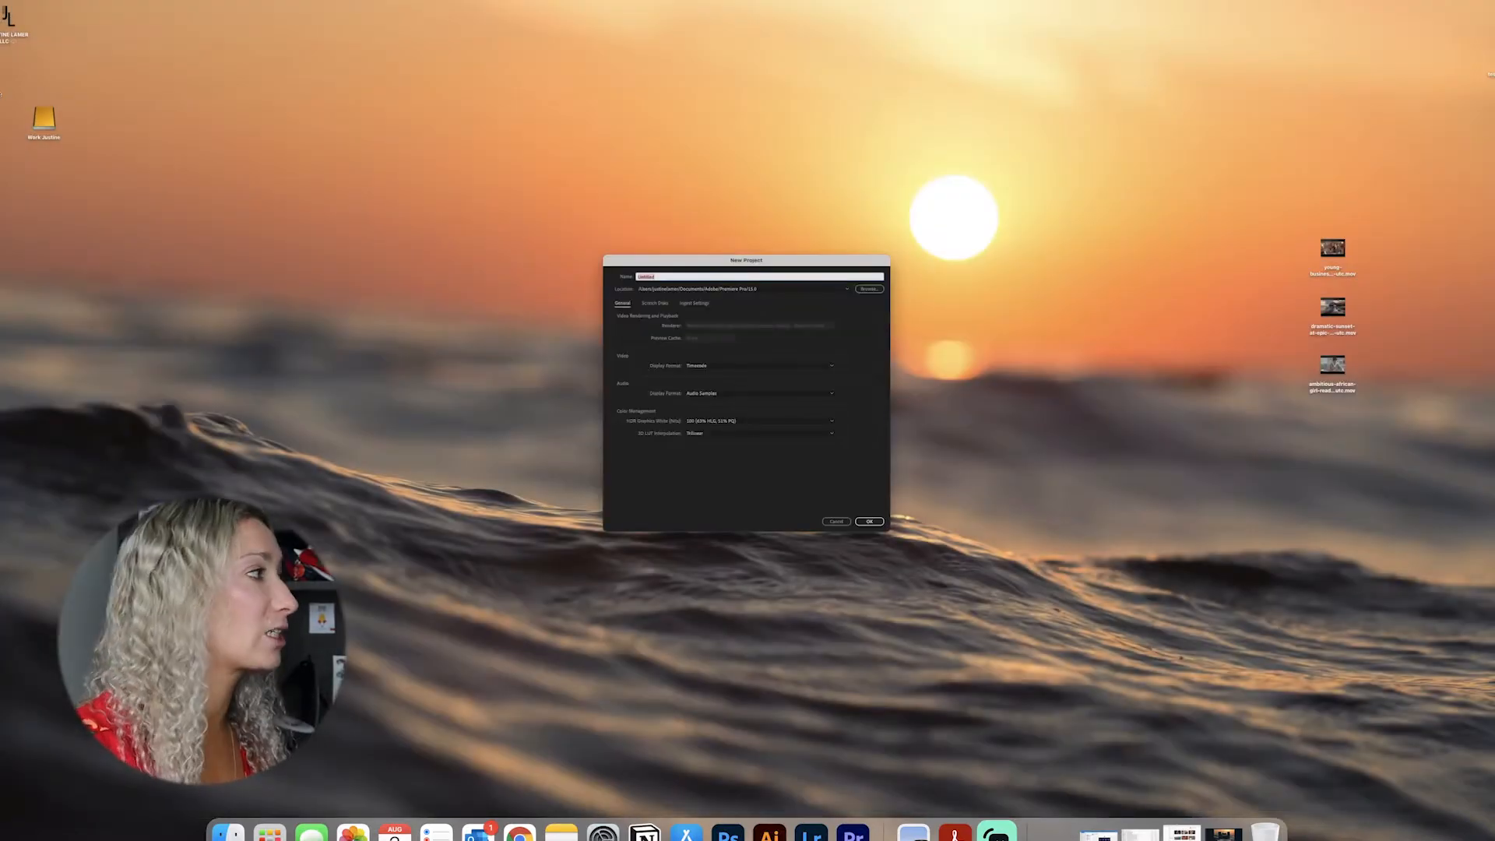
Create the new project under the name Youtube example, stored on the external work drive
type("tube example")
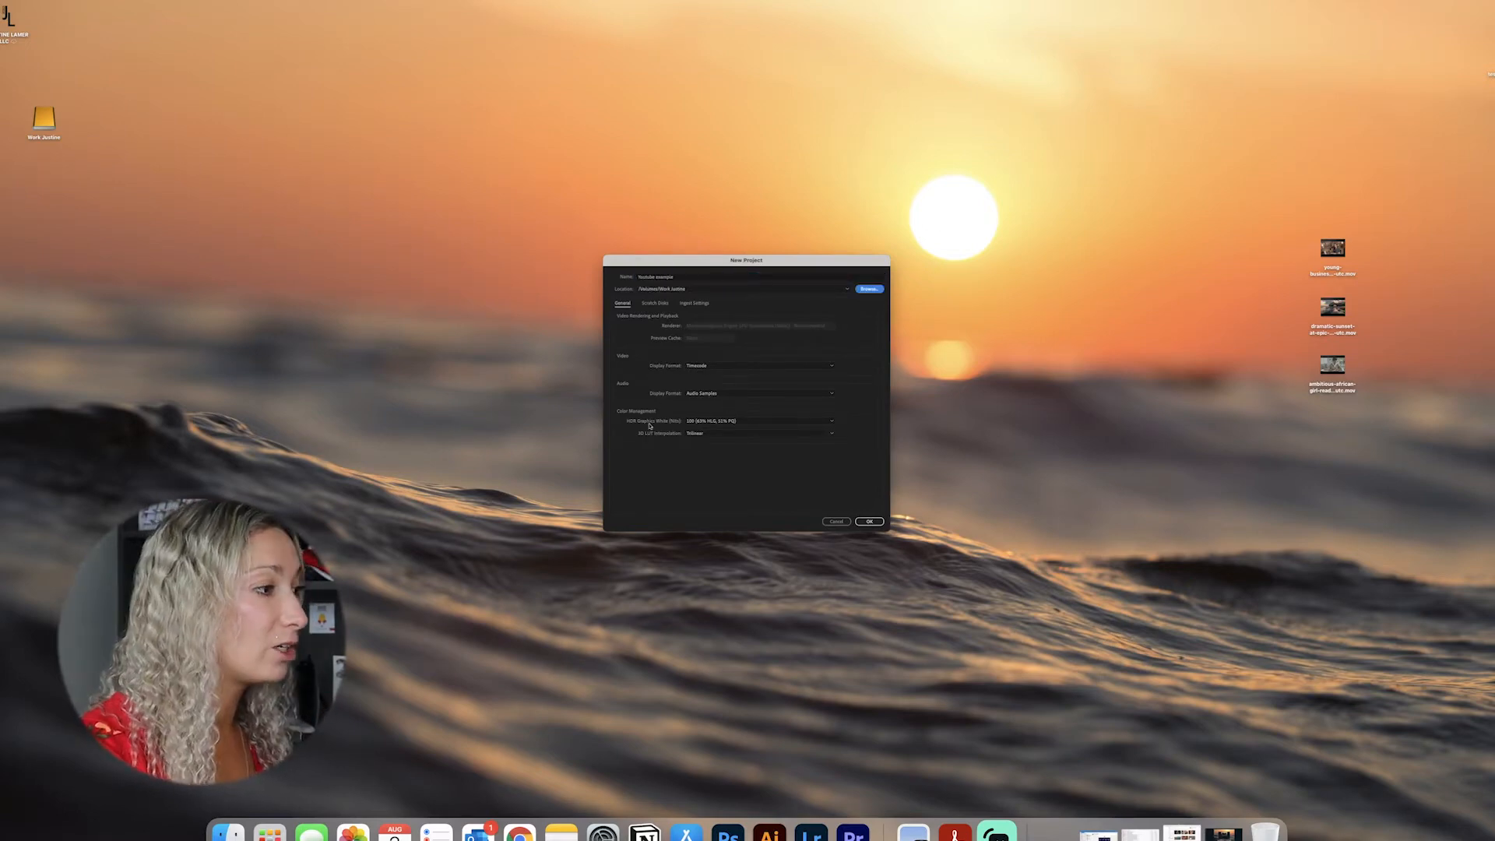
left_click(870, 522)
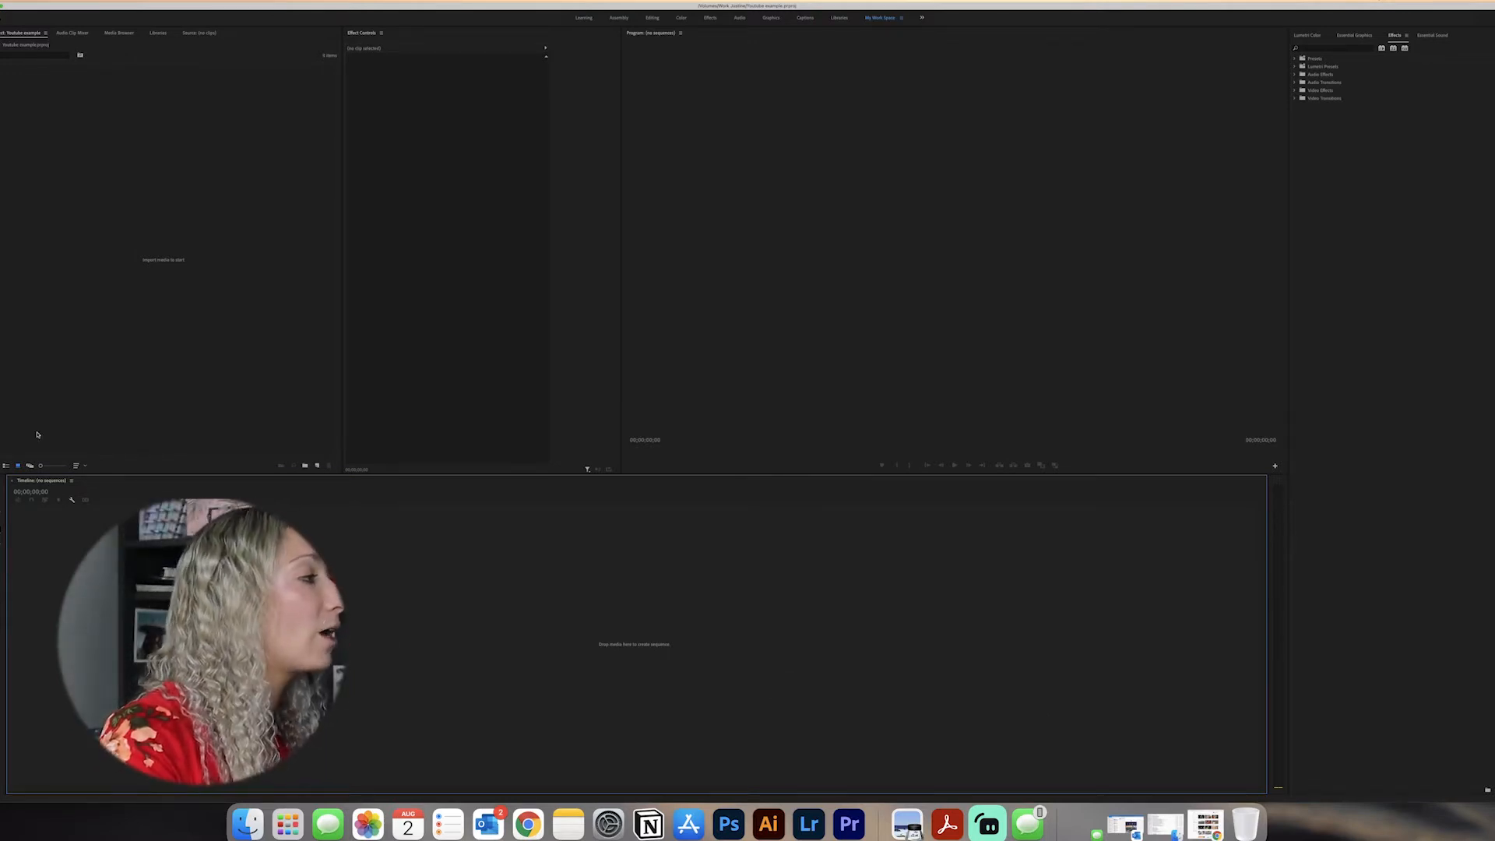
Import the three .mov clips from the Desktop folder into the project
left_click(161, 284)
double_click(161, 284)
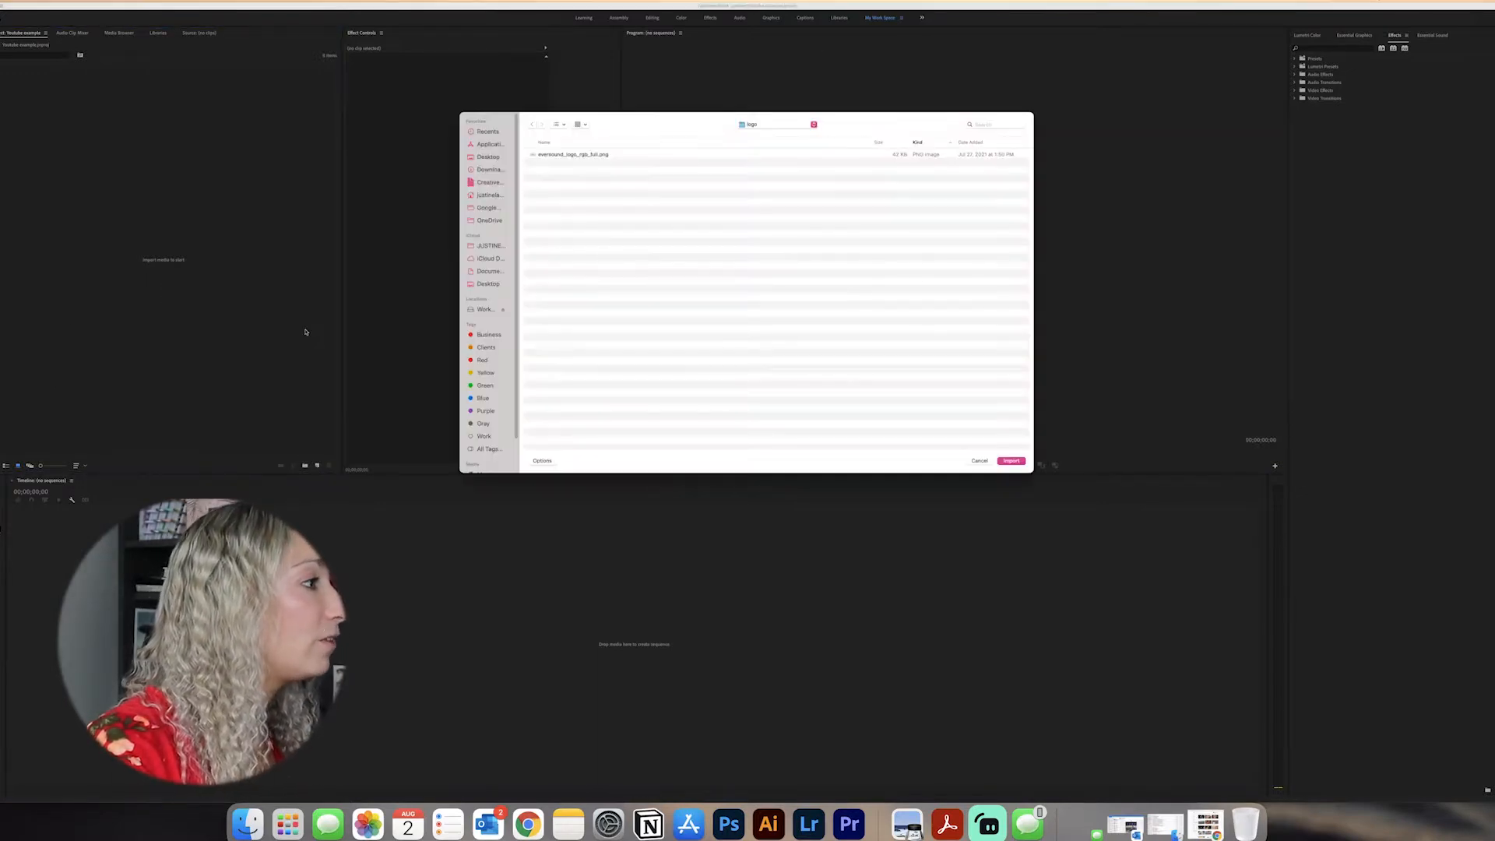
left_click(484, 283)
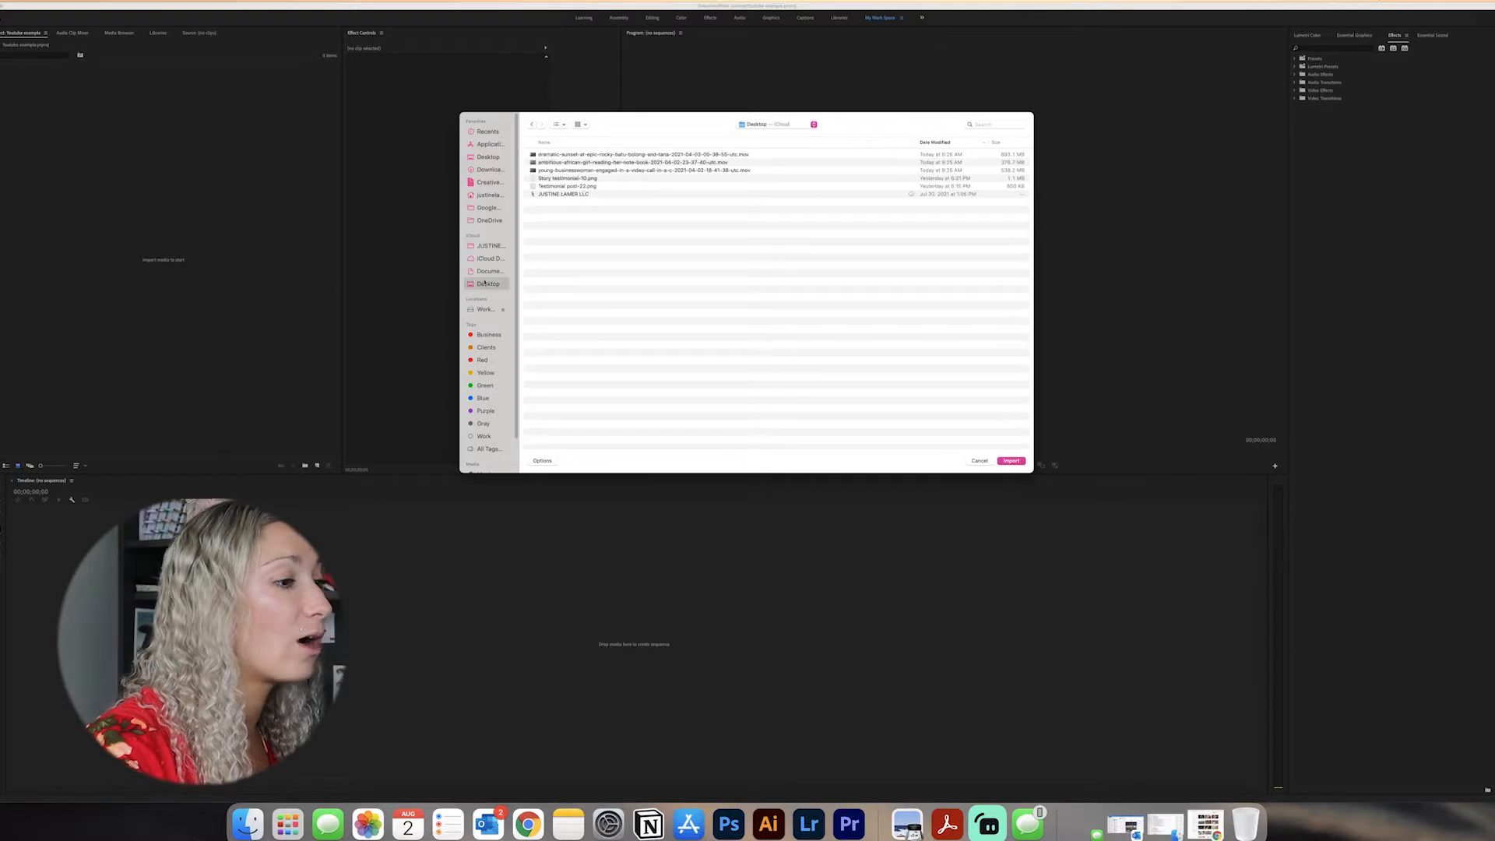
left_click_drag(601, 169, 601, 154)
left_click(1011, 460)
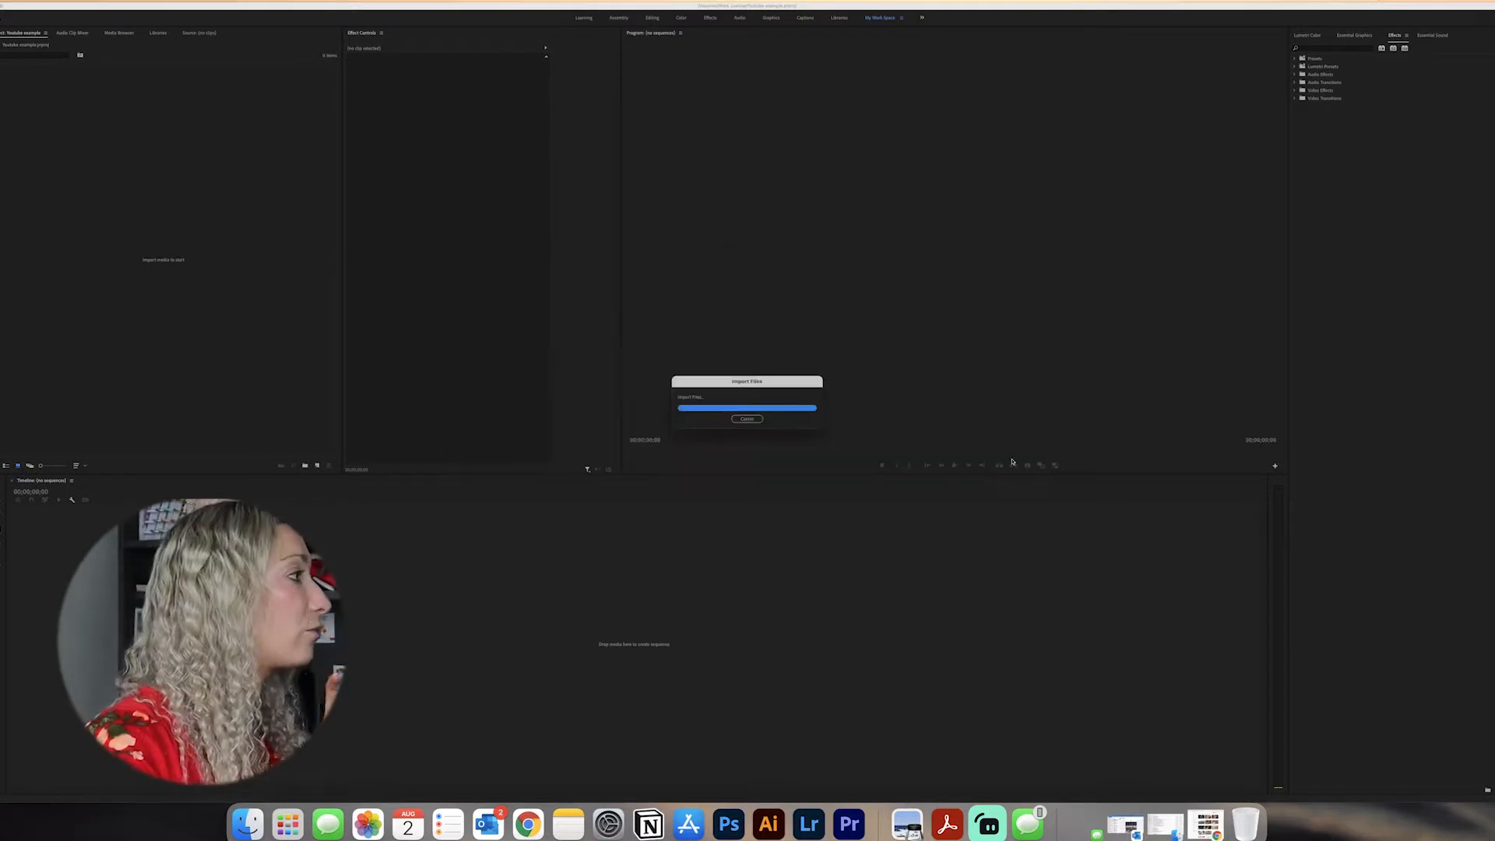
left_click(250, 232)
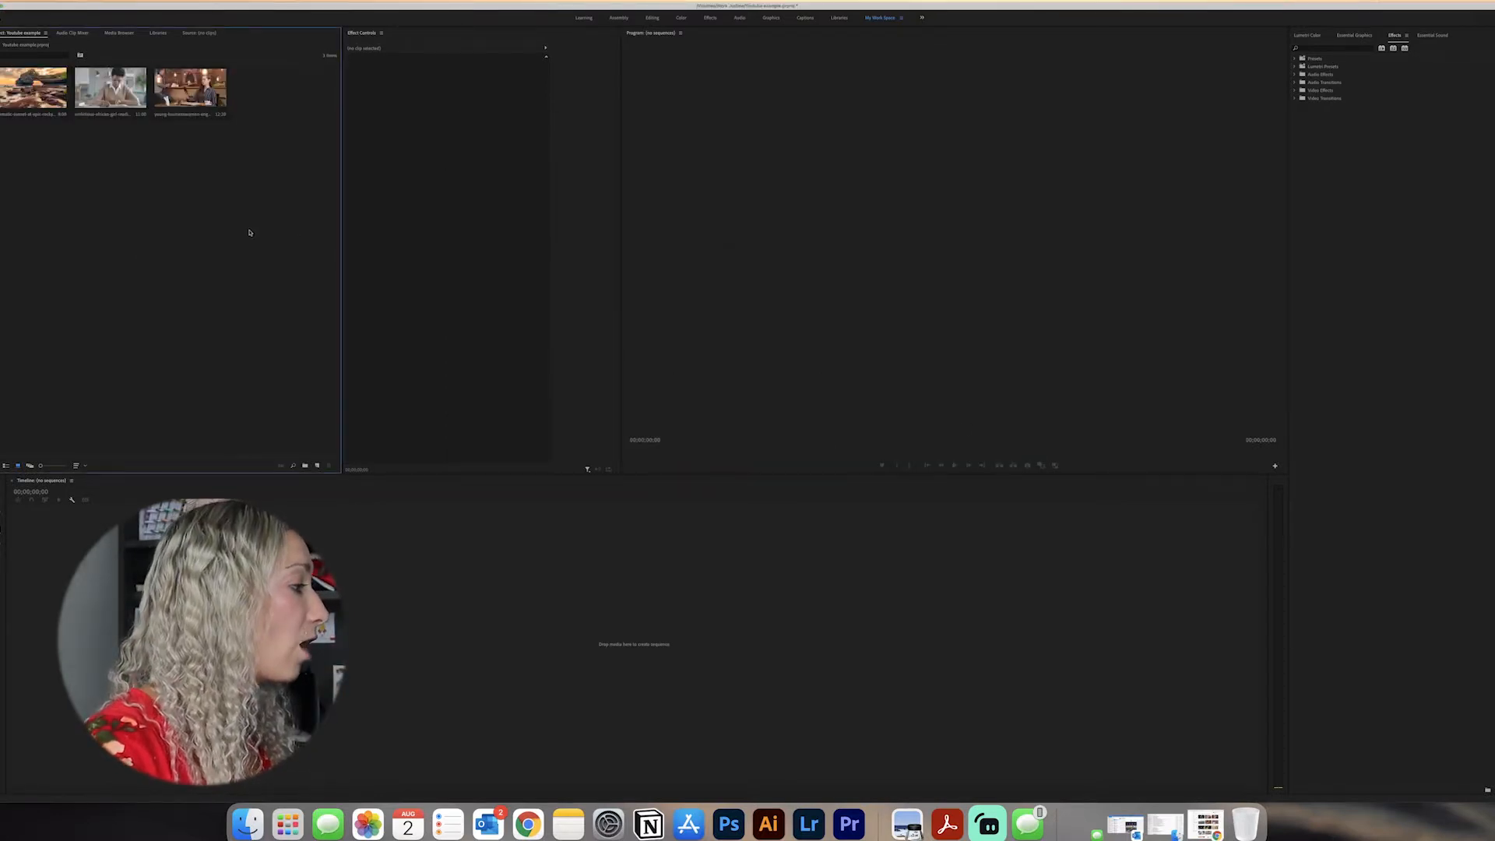
Create a sequence from the clip of the girl reading her notebook and scrub through it
left_click_drag(110, 87, 608, 644)
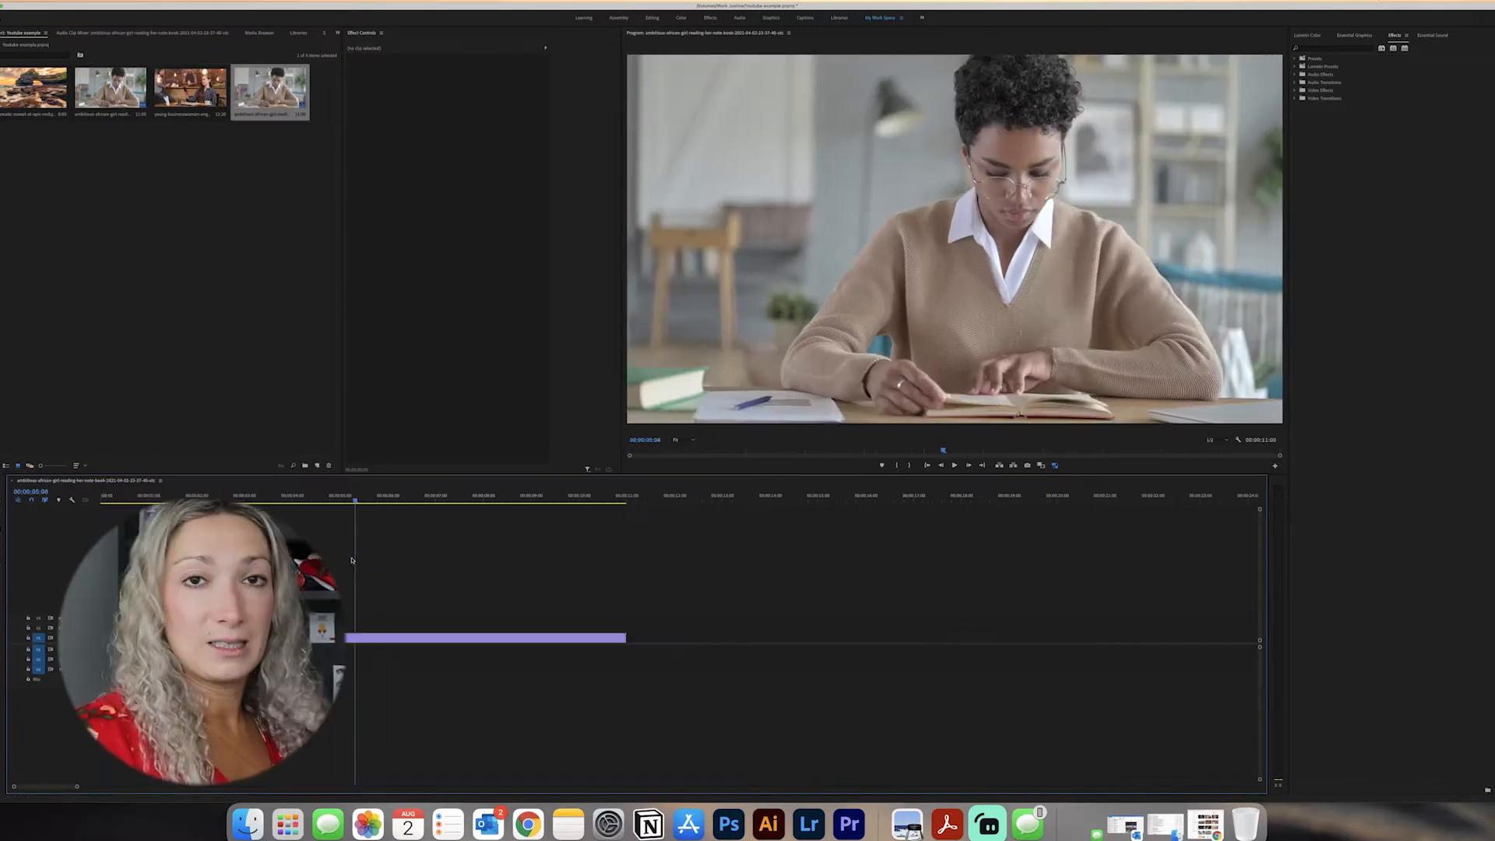
left_click_drag(292, 498, 251, 498)
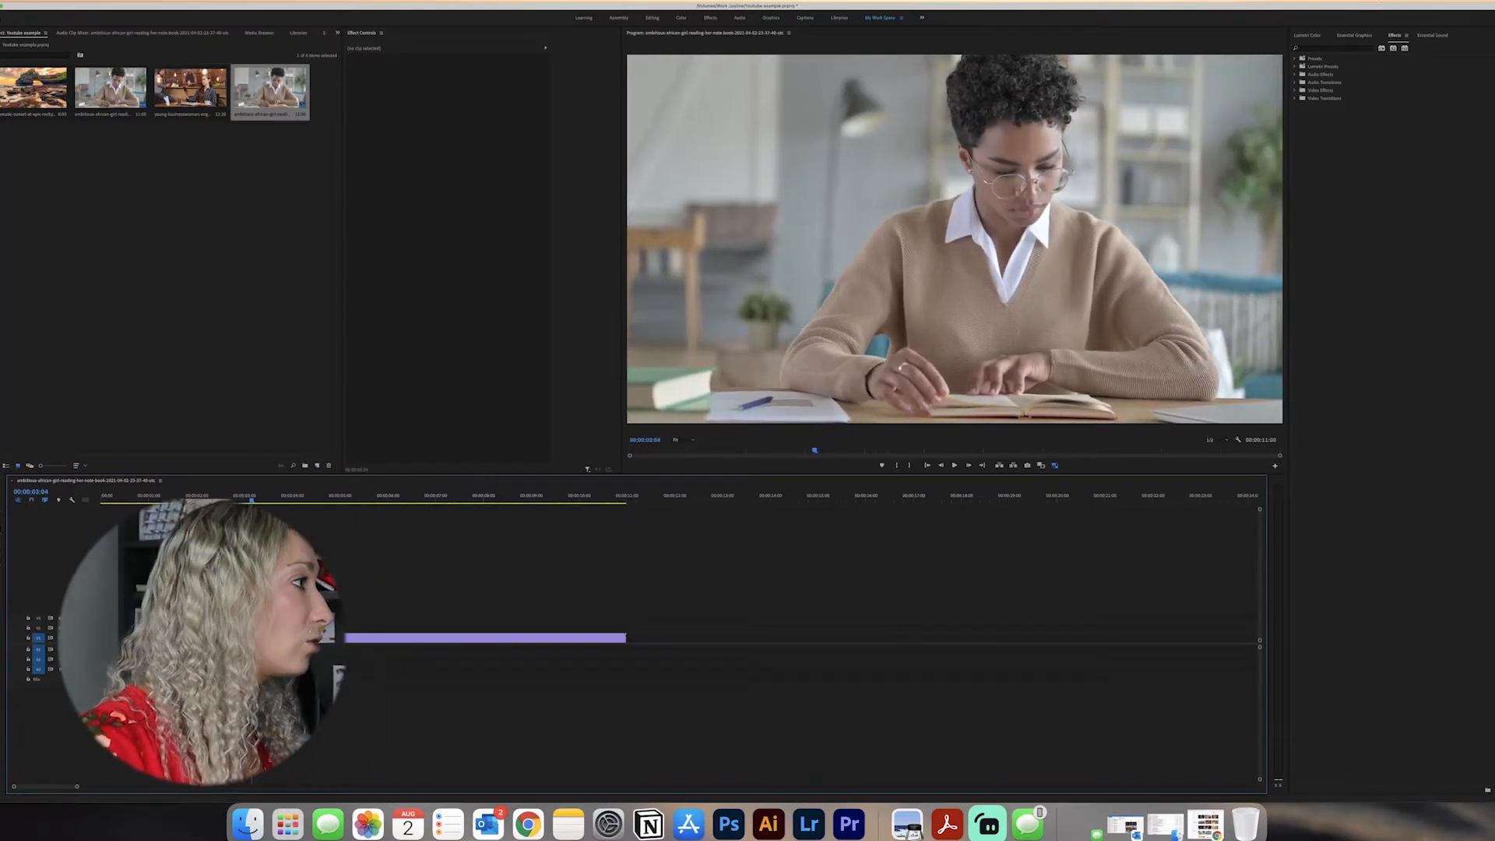
left_click(119, 322)
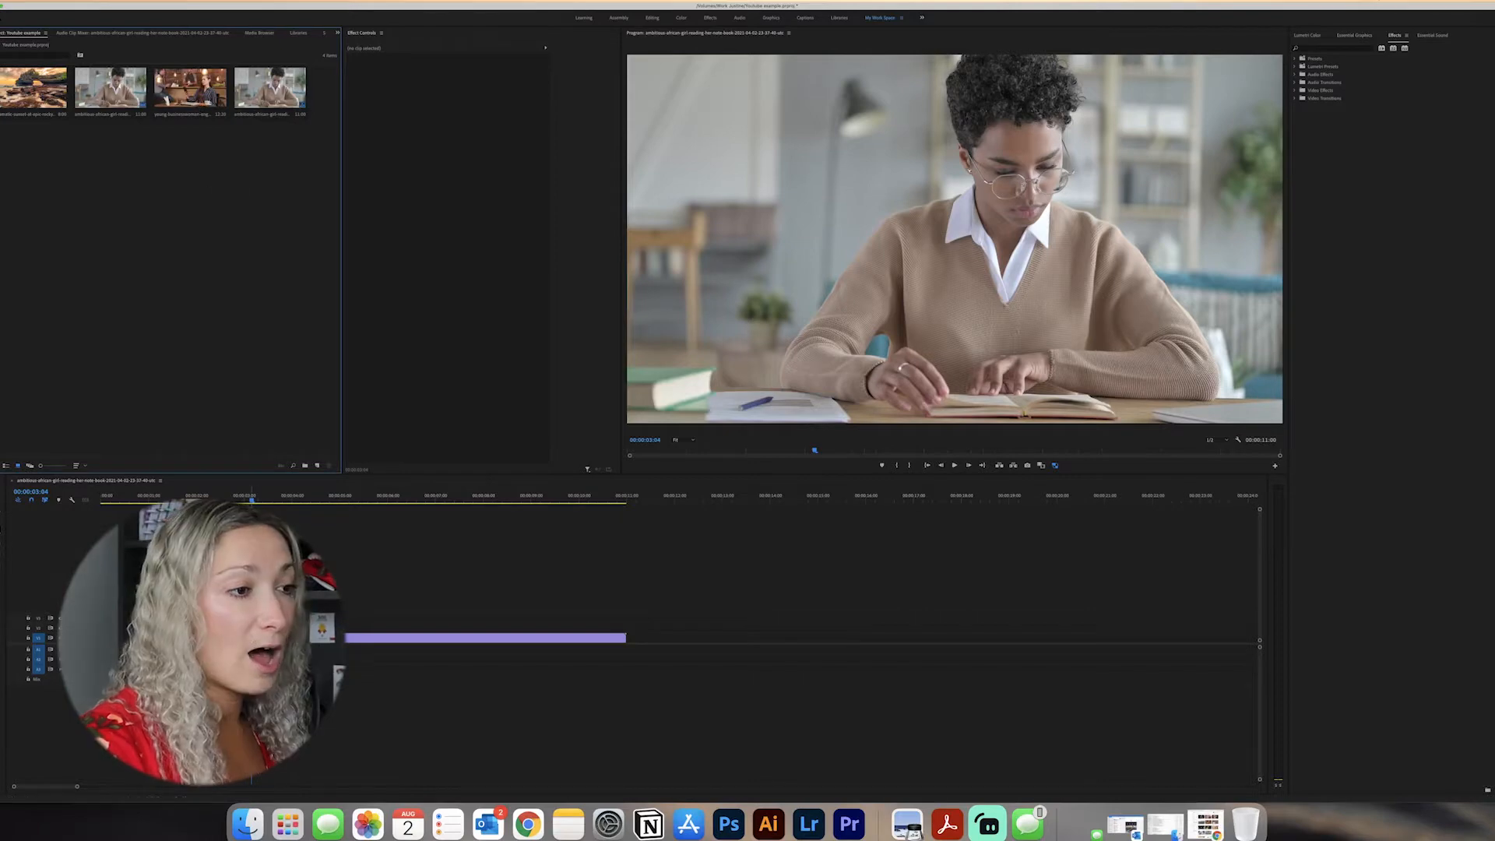
left_click_drag(250, 499, 272, 499)
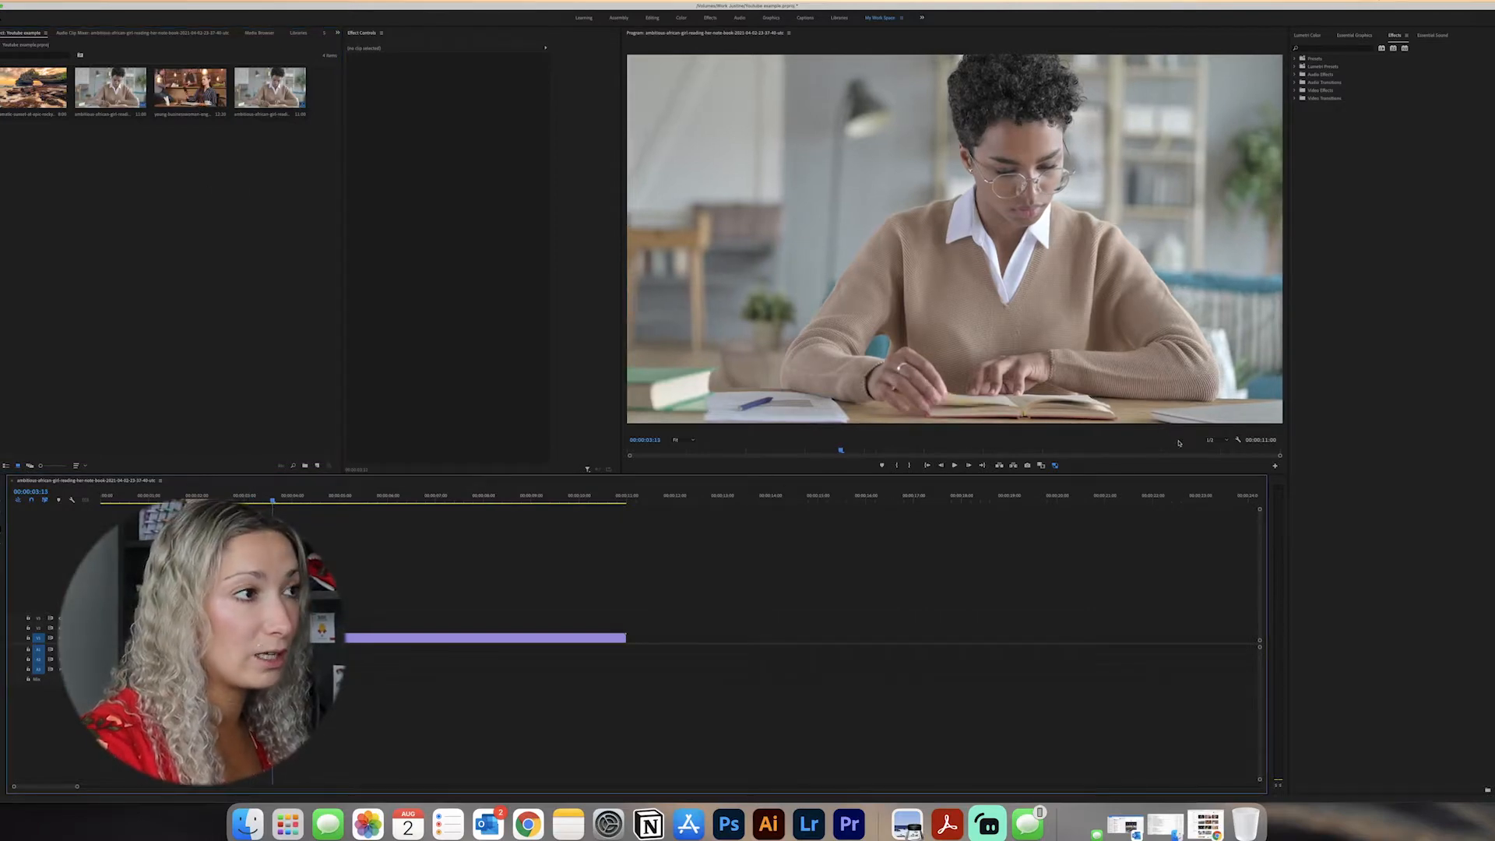
Switch the program monitor's playback resolution to Full and back to 1/2
left_click(1217, 441)
left_click(1221, 454)
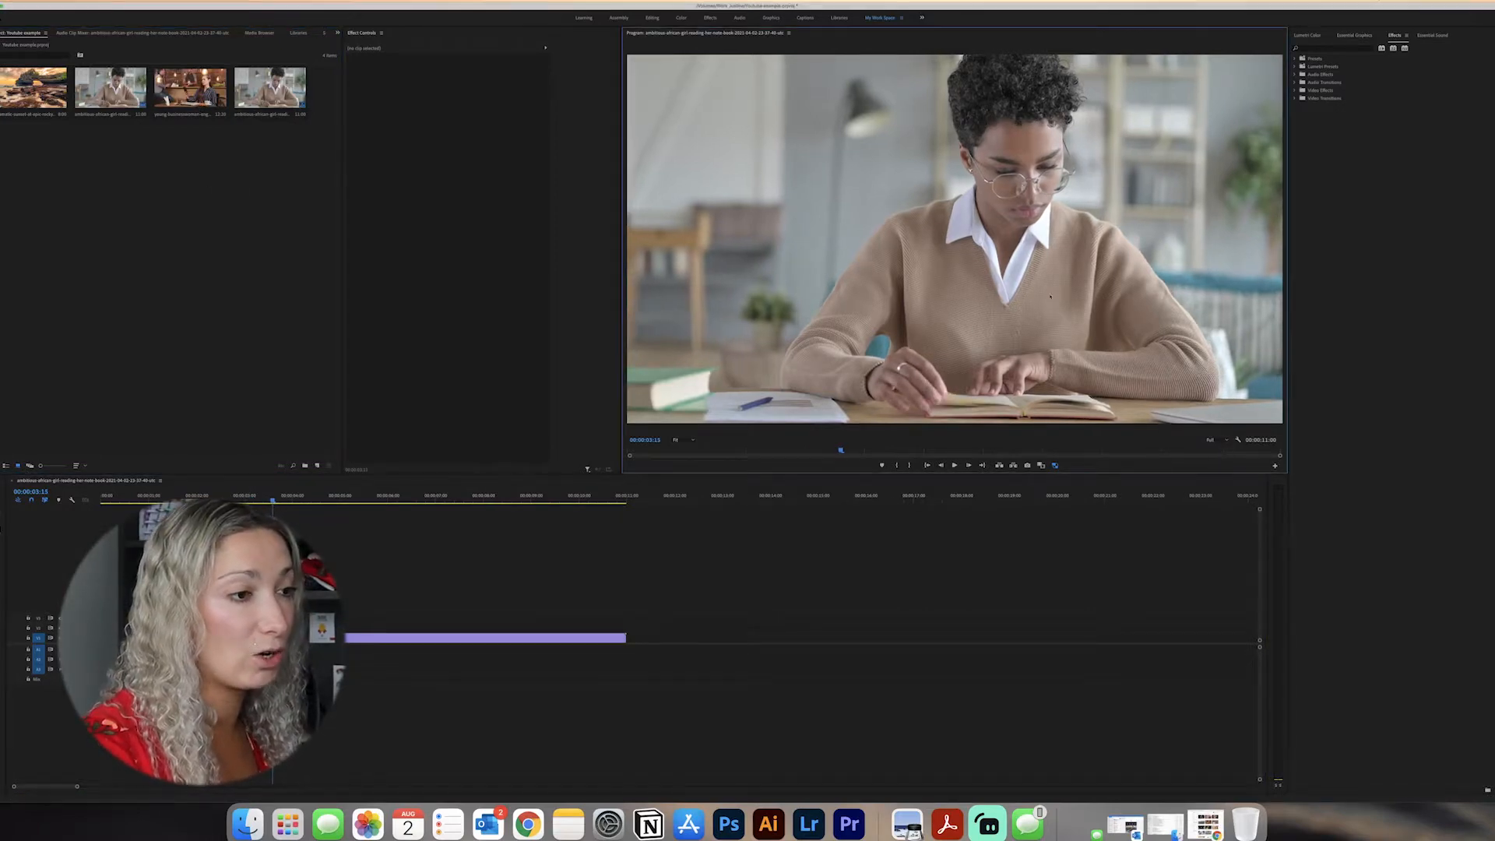
left_click(1217, 440)
left_click(1212, 466)
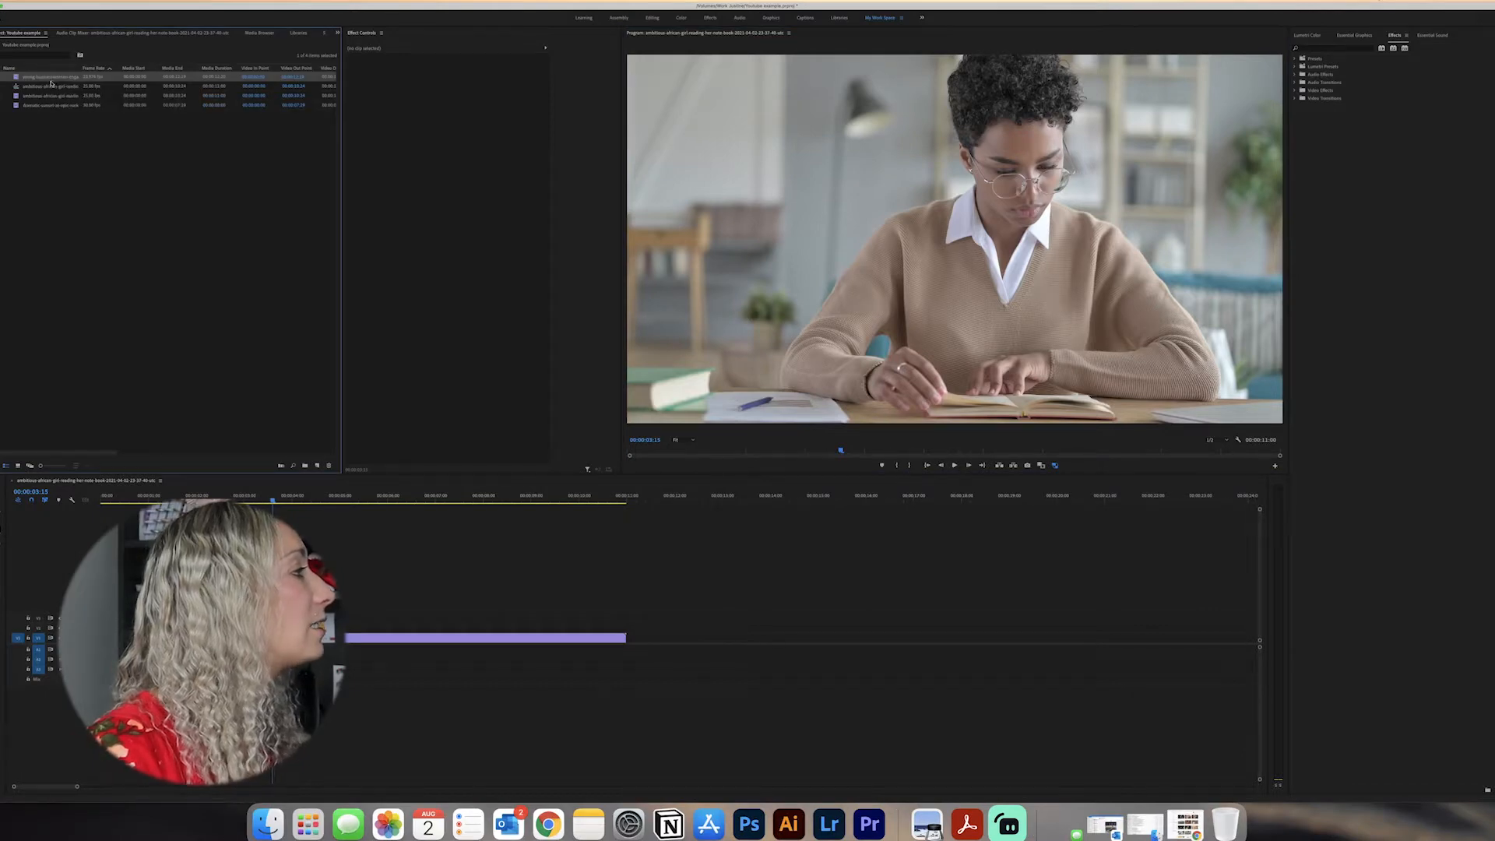
Create QuickTime proxies for the three source clips with the ProRes Low Resolution Proxy preset
left_click(41, 104, "super")
left_click(41, 97, "super")
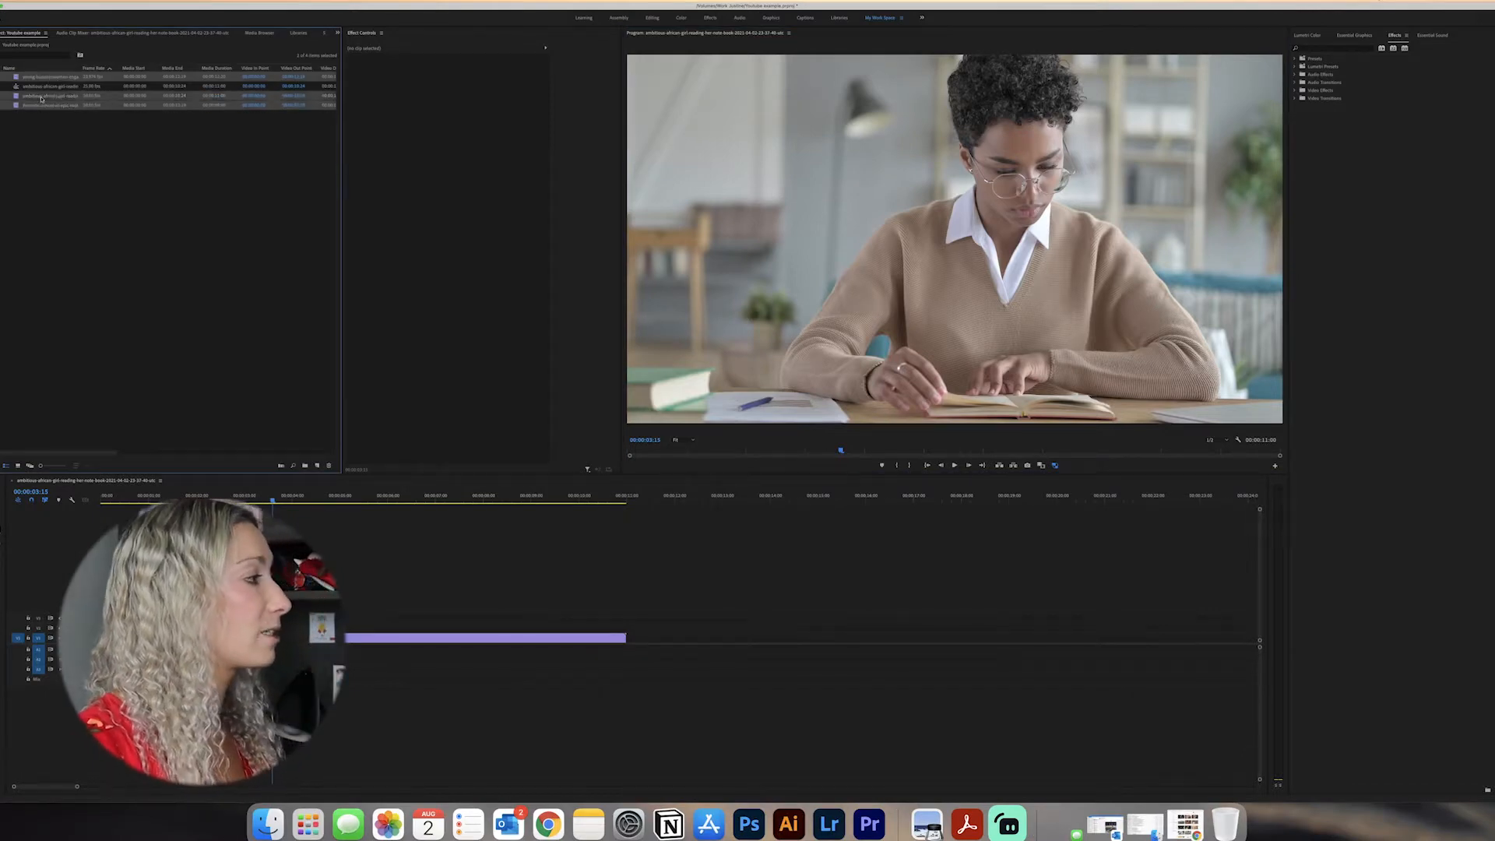
right_click(41, 105)
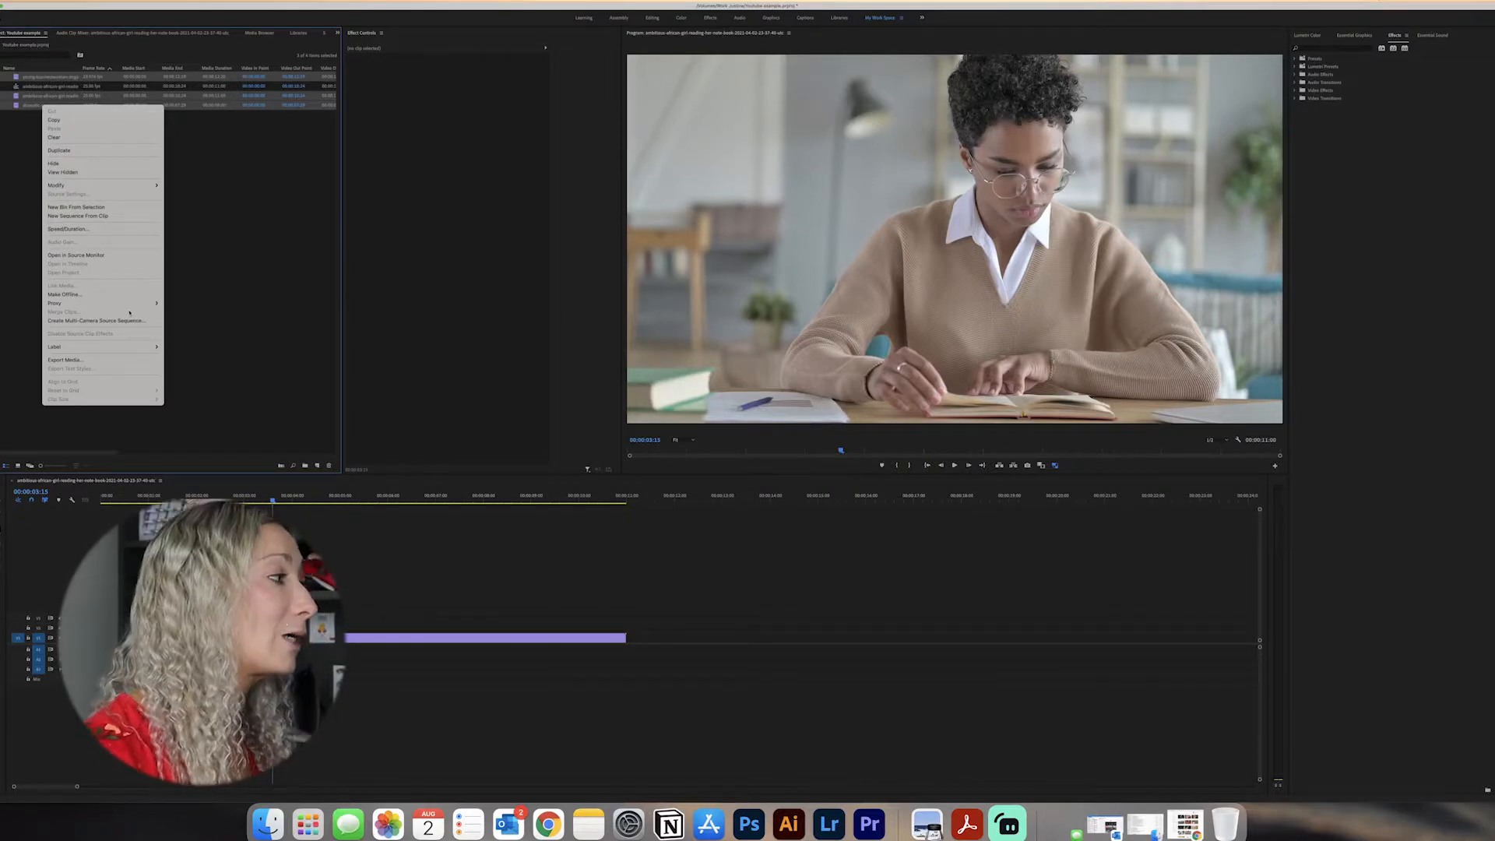
mouse_move(132, 303)
left_click(173, 306)
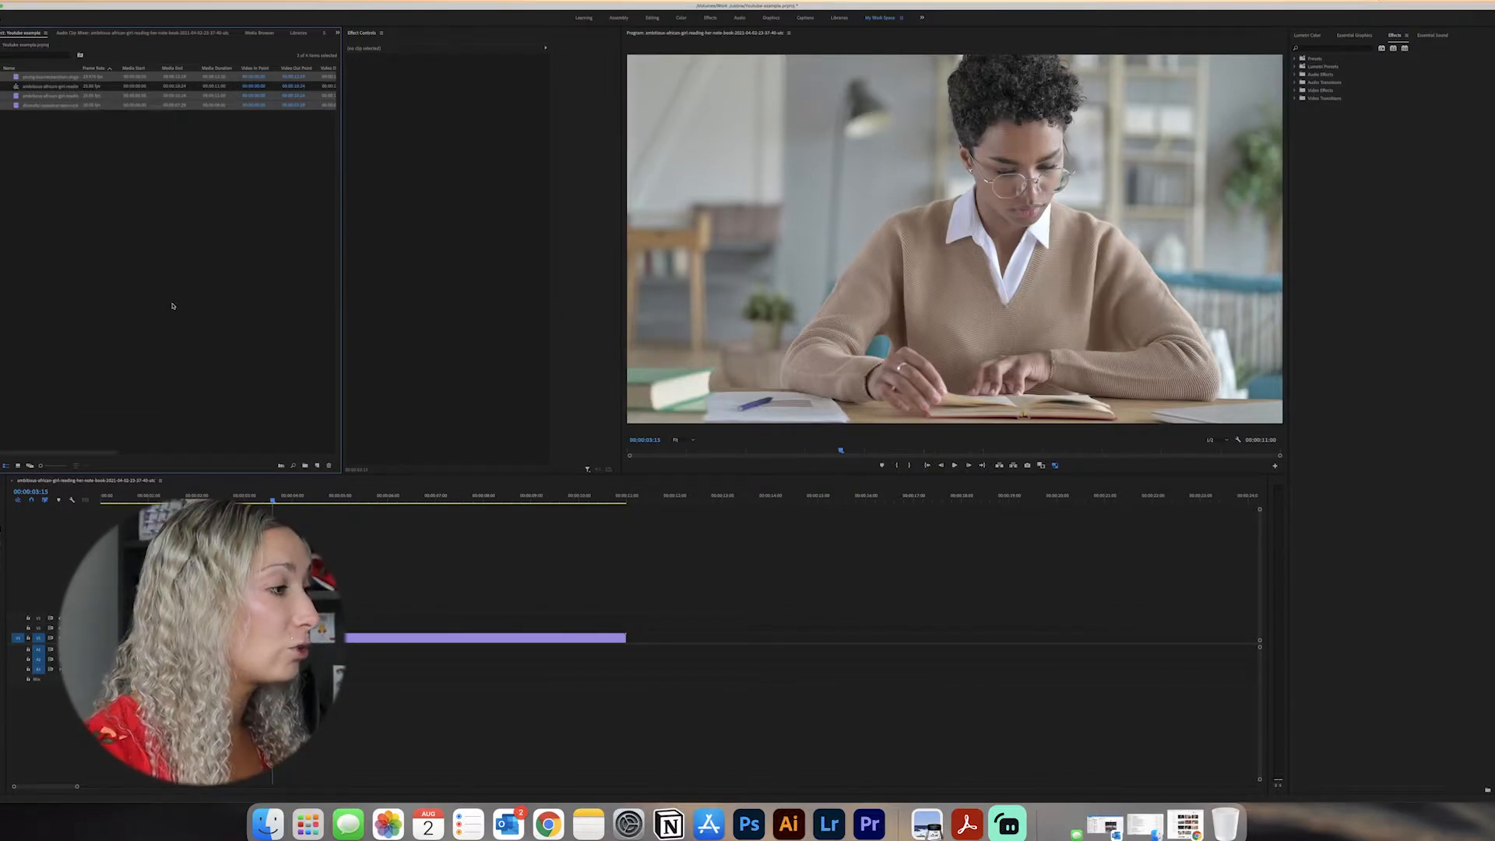
left_click(690, 382)
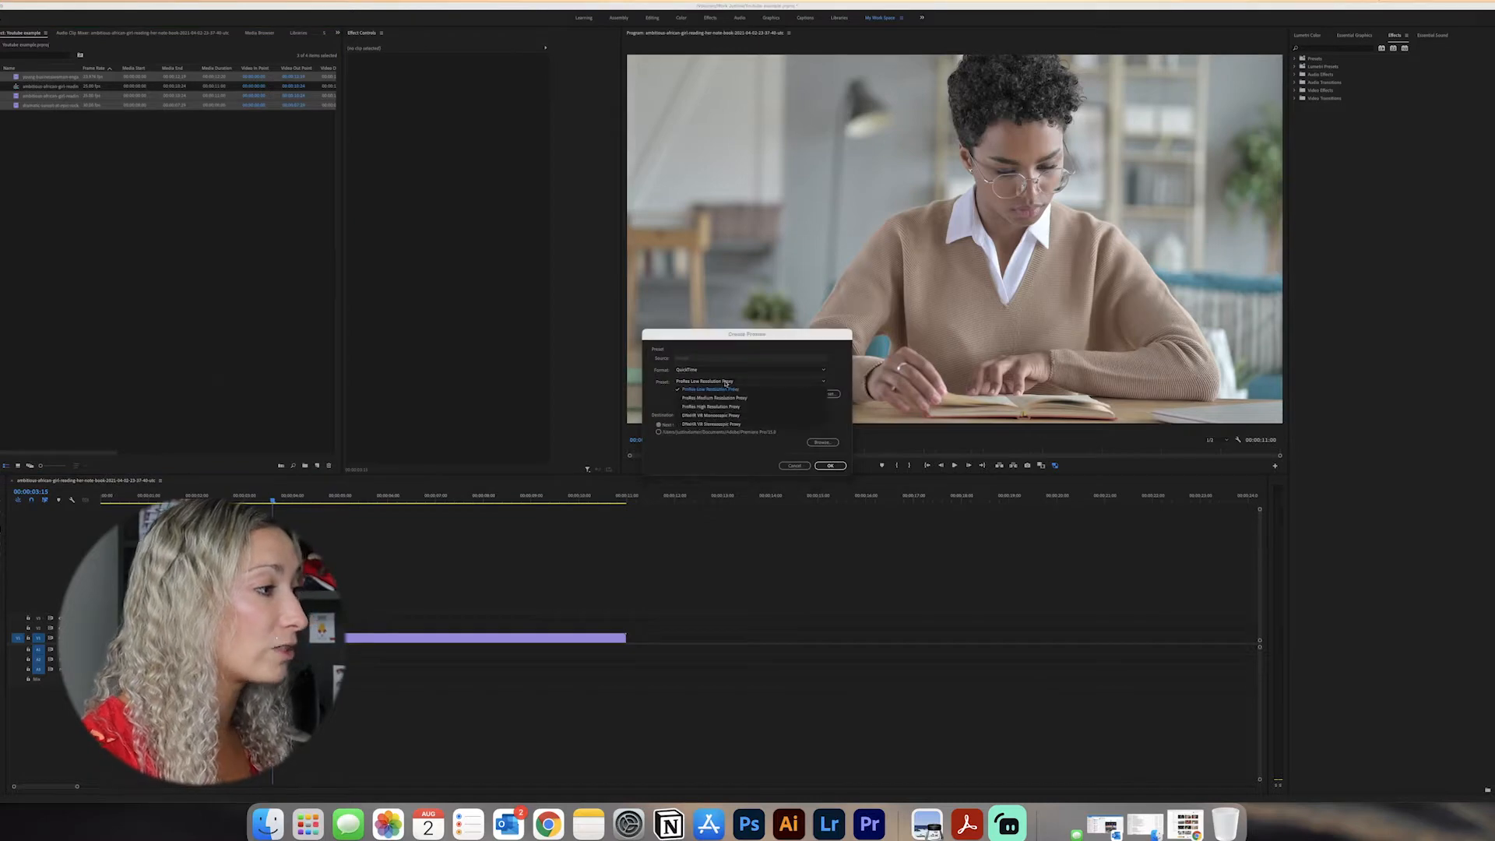
left_click(690, 385)
left_click(836, 465)
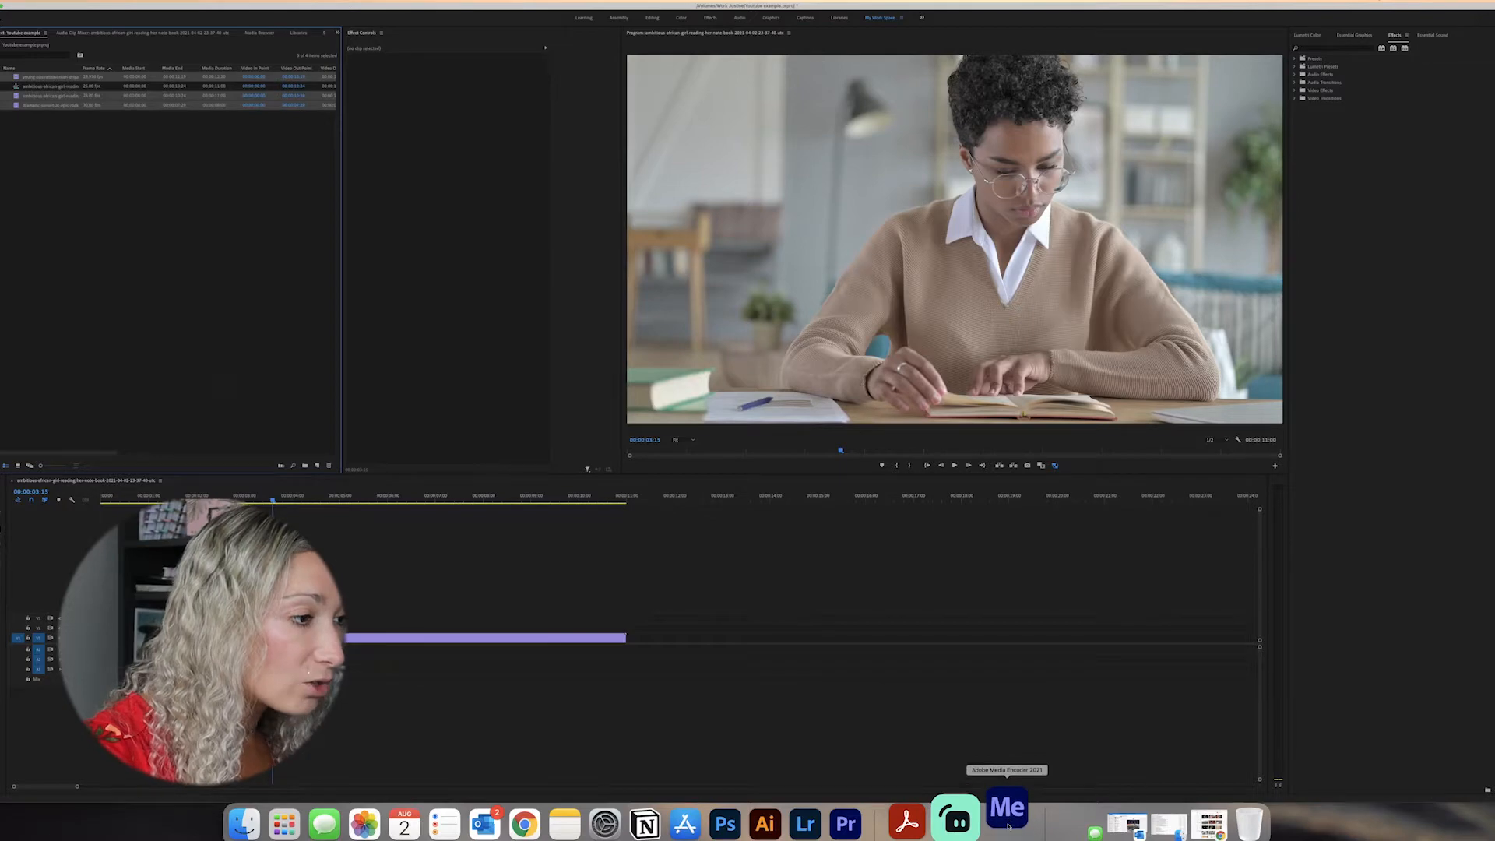
Locate Toggle Proxies in the program monitor's Button Editor and accept the button layout
left_click(1056, 465)
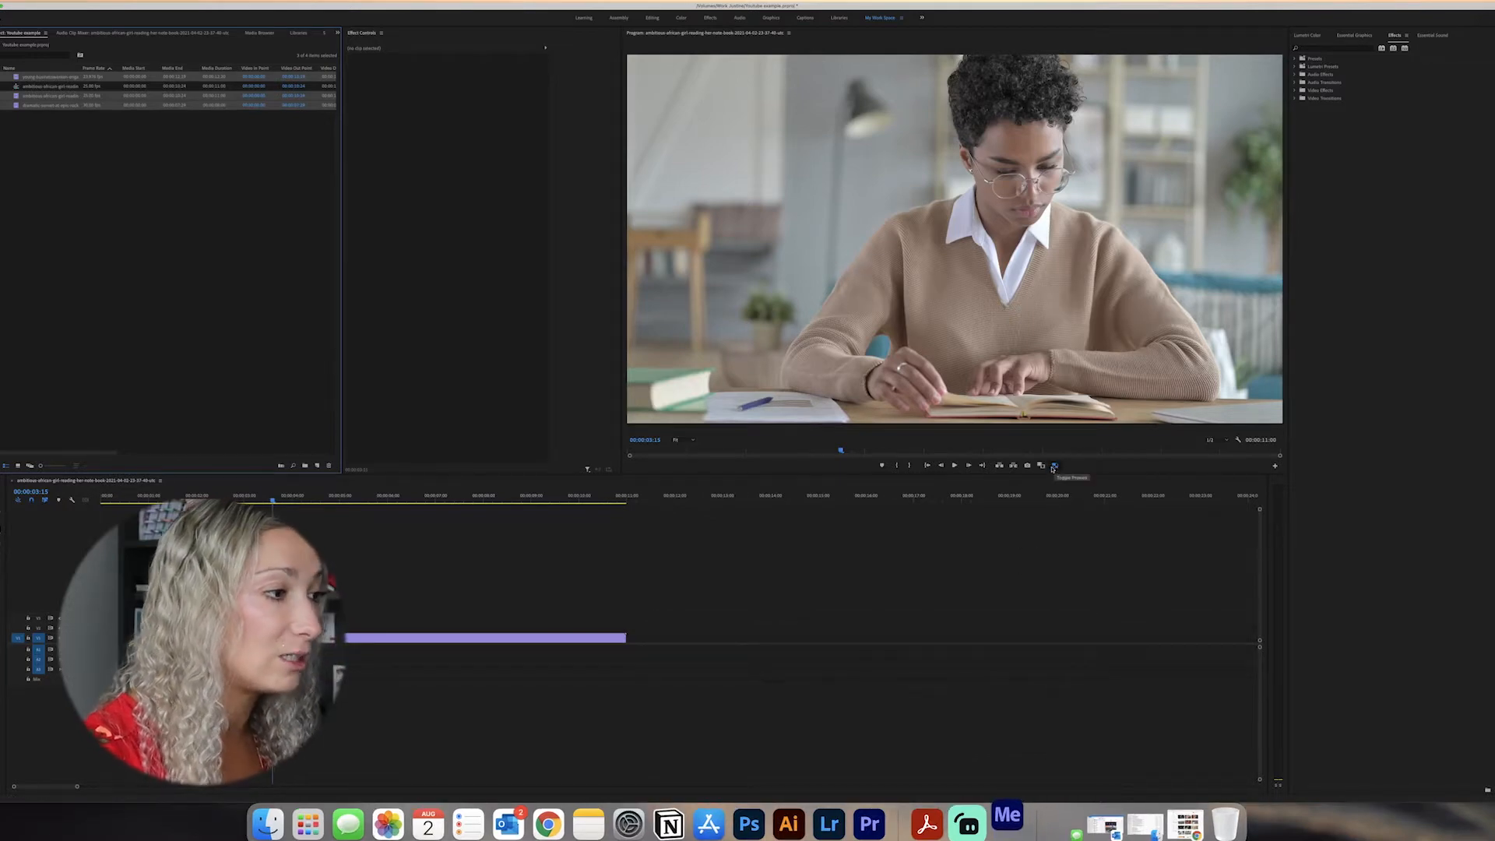
left_click(1276, 466)
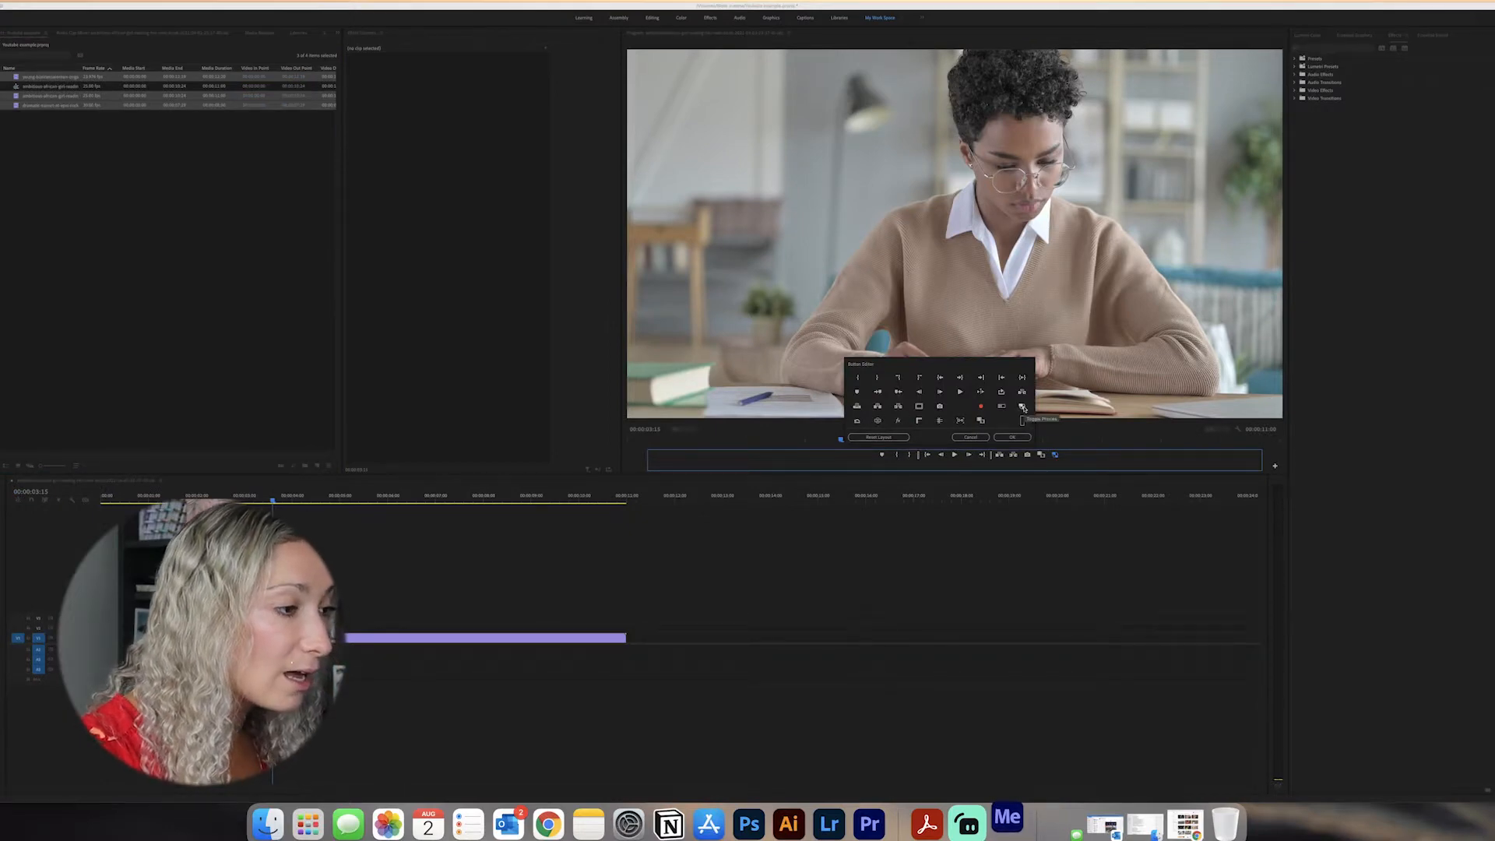
left_click(1055, 492)
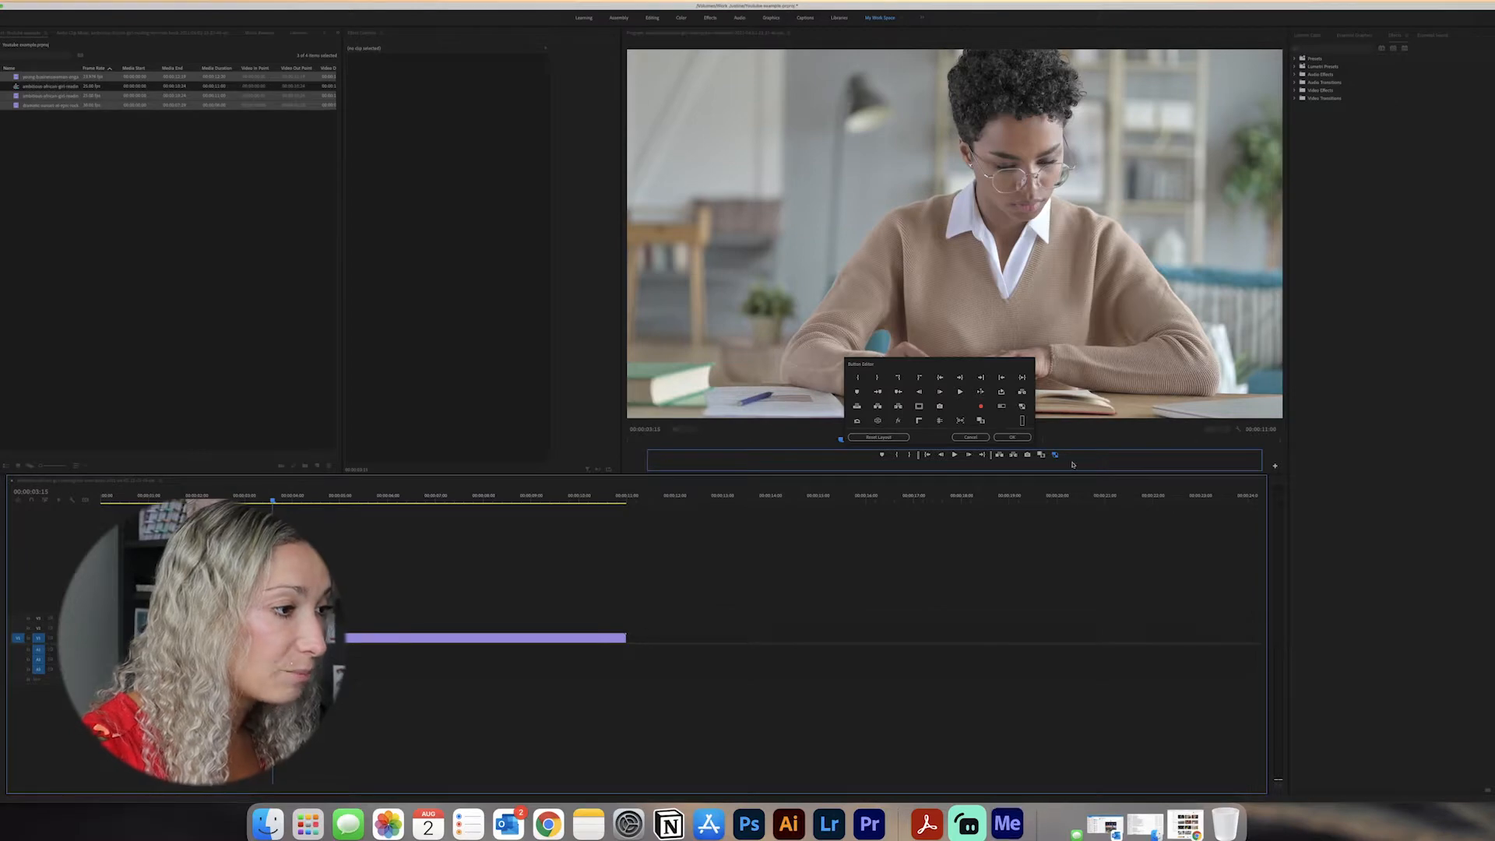
left_click(1012, 437)
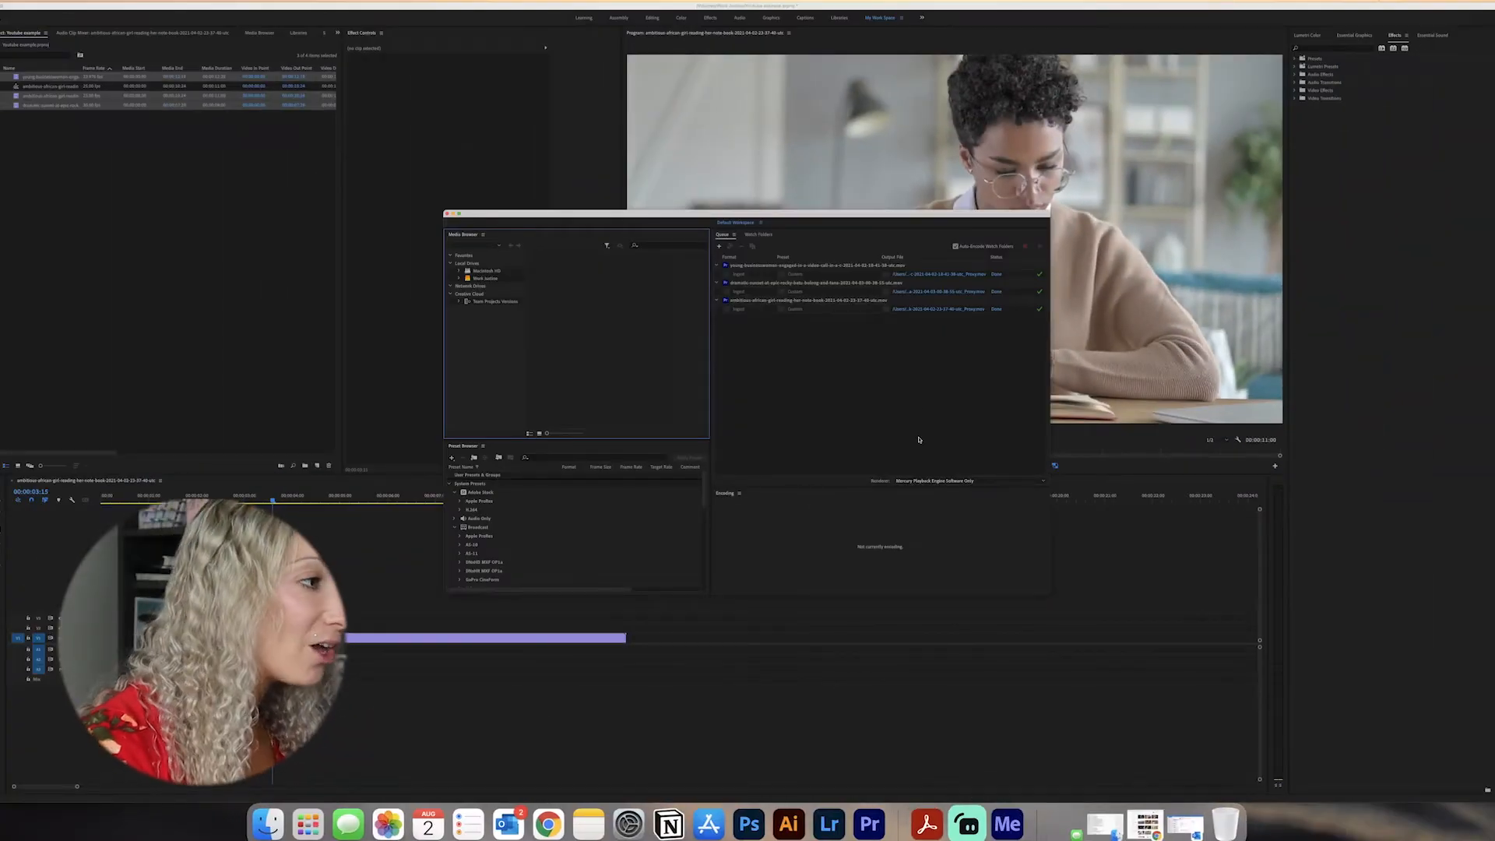
Return from Media Encoder to Premiere Pro, toggle proxy playback and move the playhead to the sequence start
left_click(919, 611)
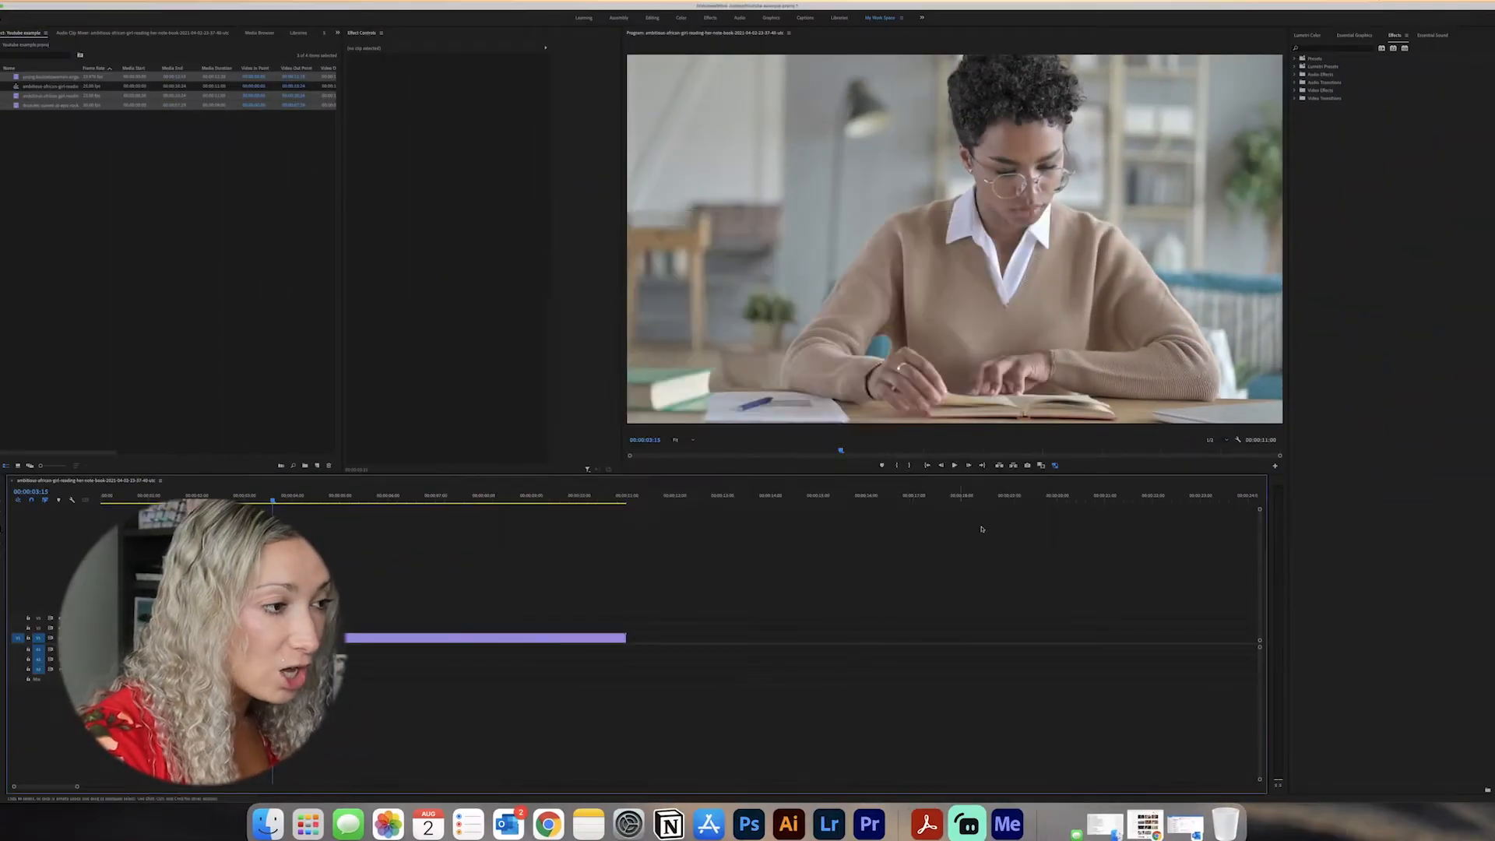
left_click(1055, 466)
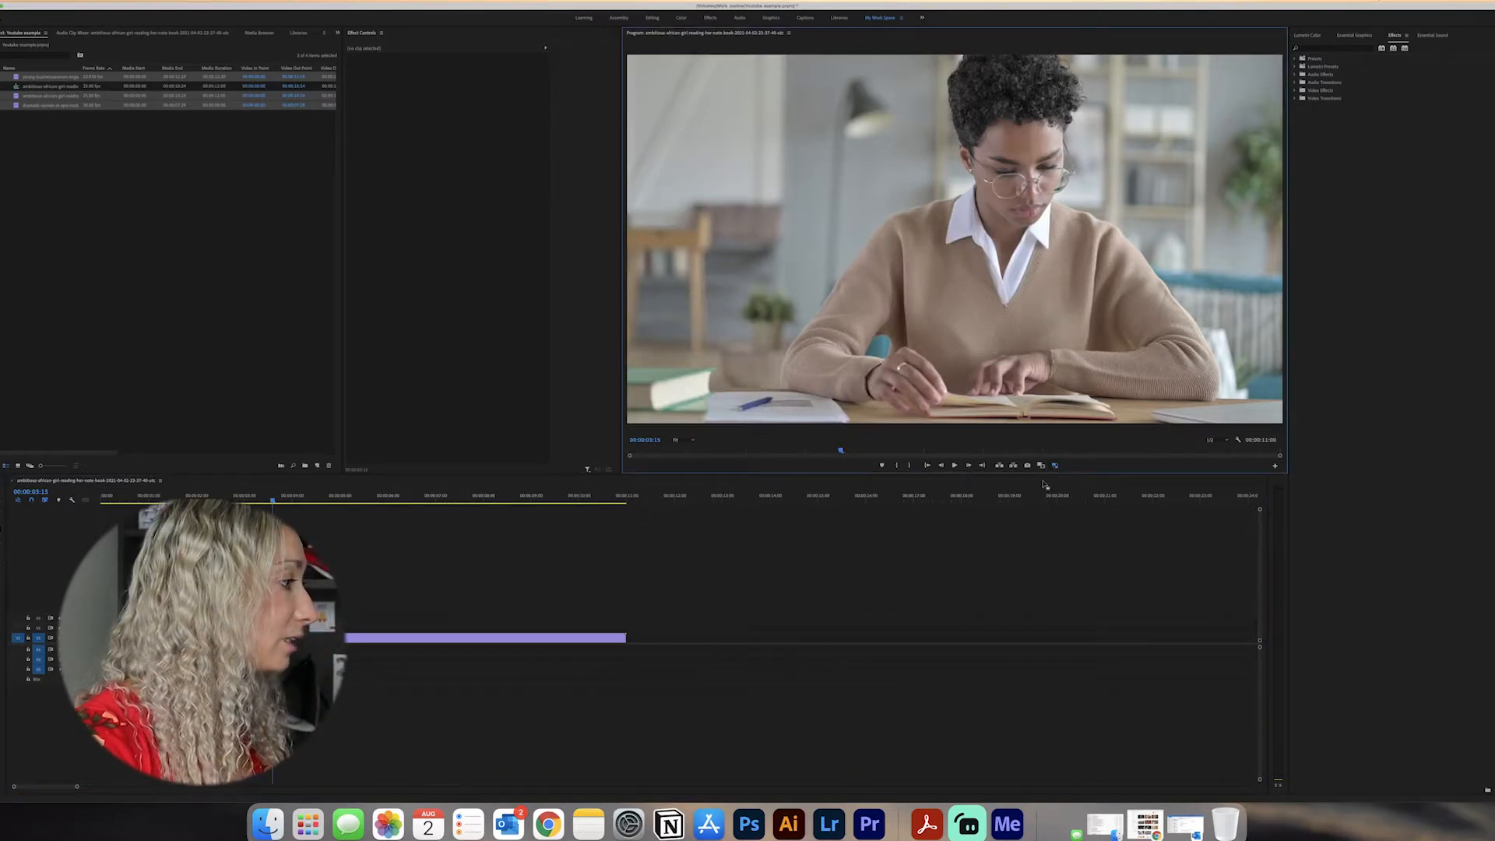
left_click_drag(272, 496, 100, 661)
Append the businesswomen video-call clip and the dramatic sunset clip to the sequence, and scrub through to the sunset shot
left_click(27, 164)
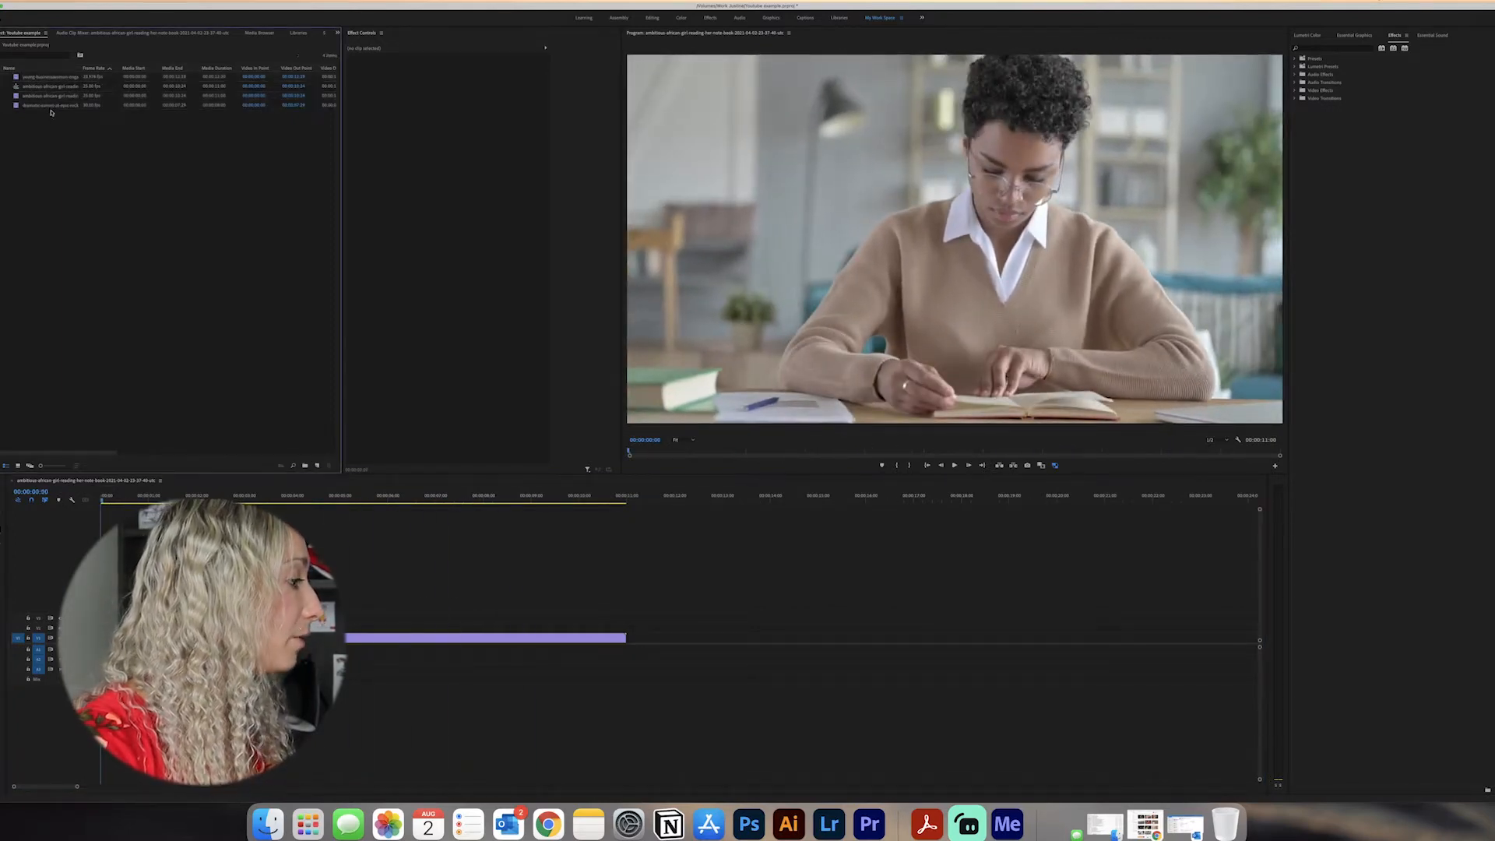
left_click_drag(52, 77, 630, 643)
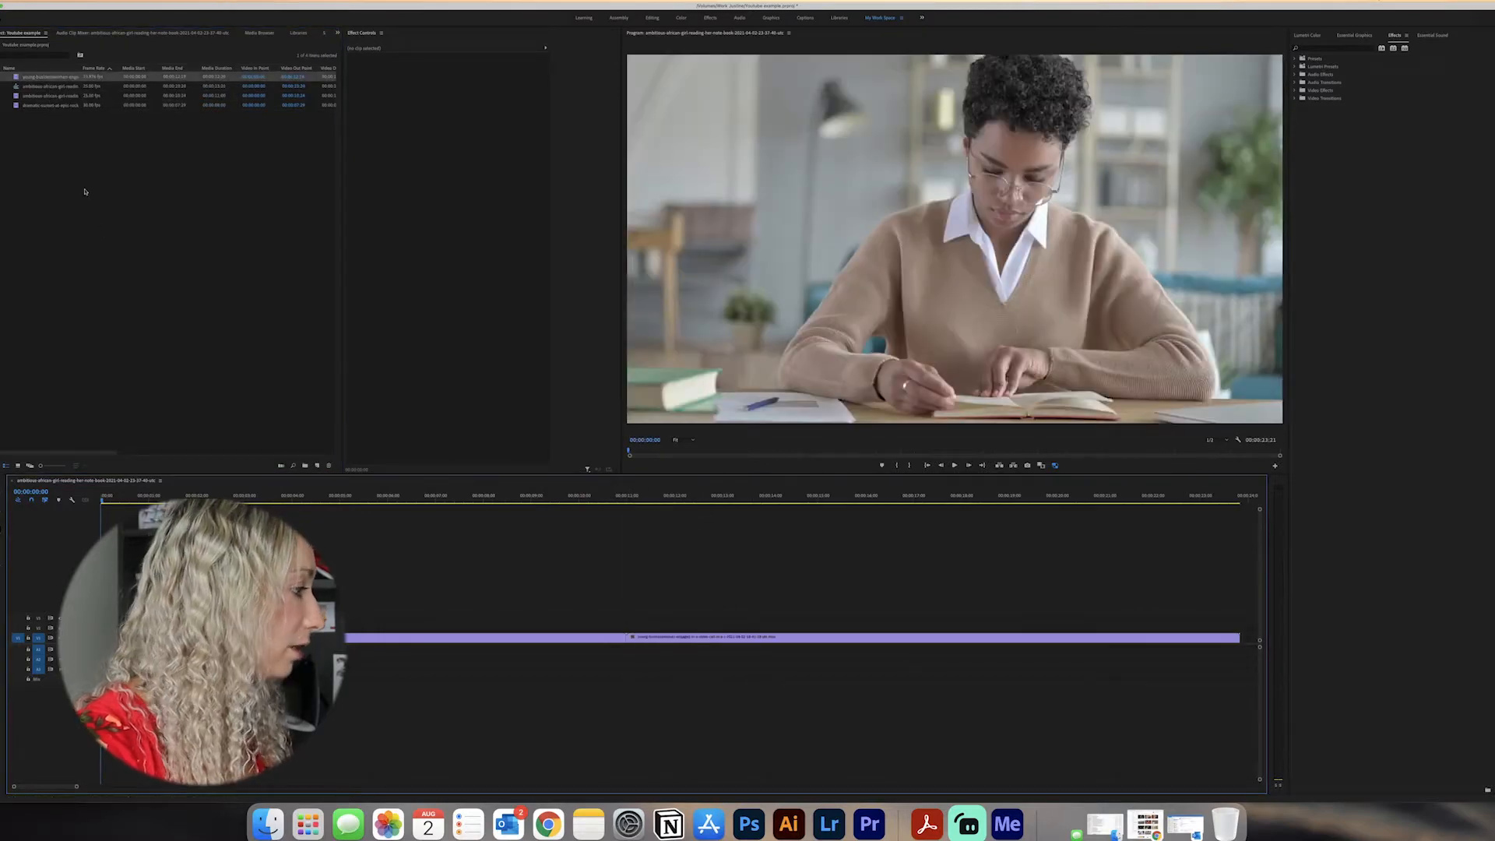
left_click_drag(48, 104, 1245, 639)
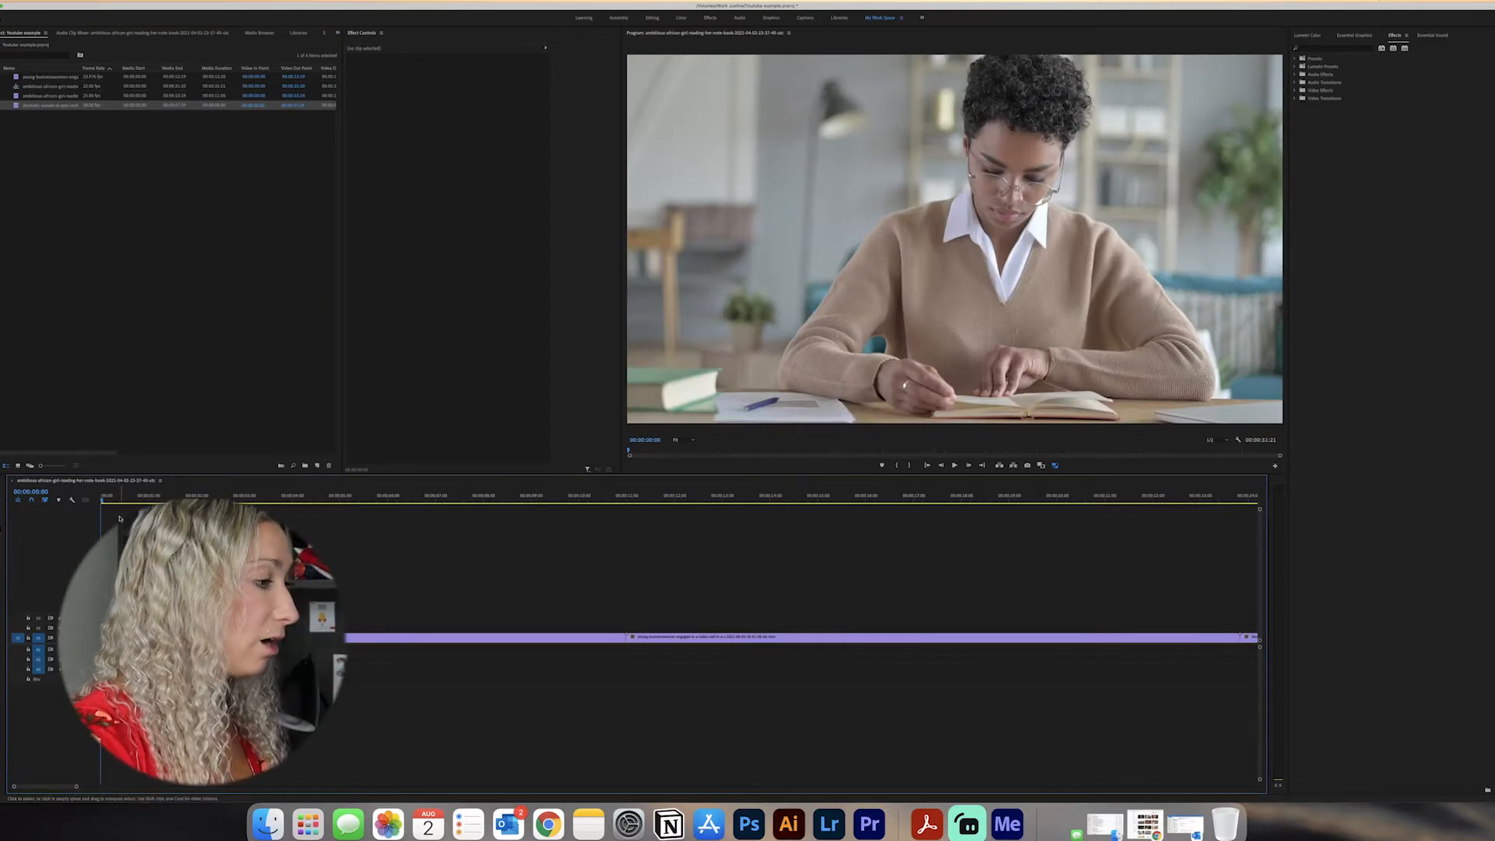
key("minus")
key("minus")
key("equal")
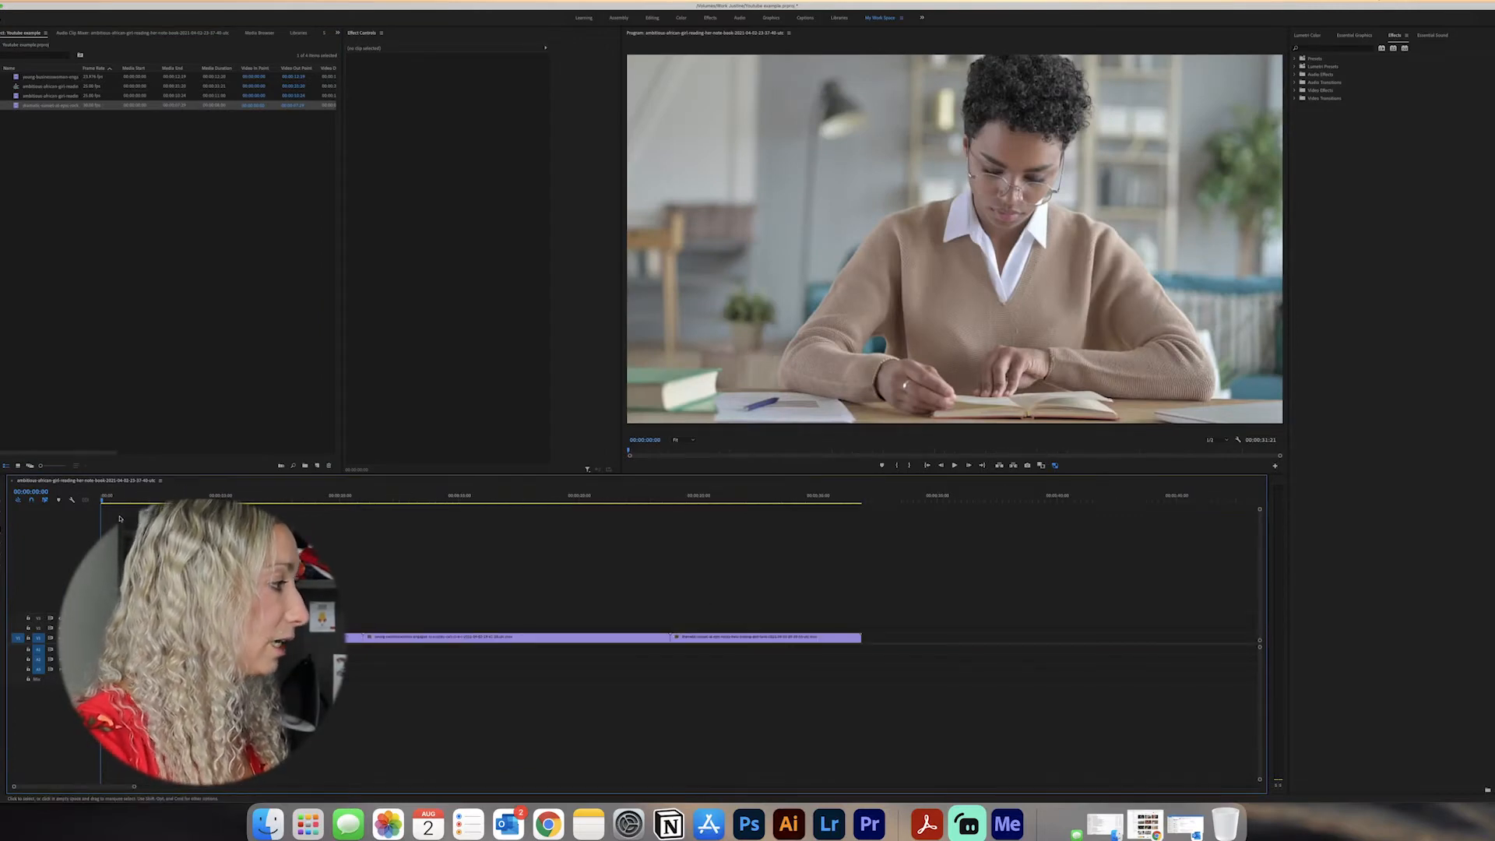
left_click_drag(102, 501, 751, 586)
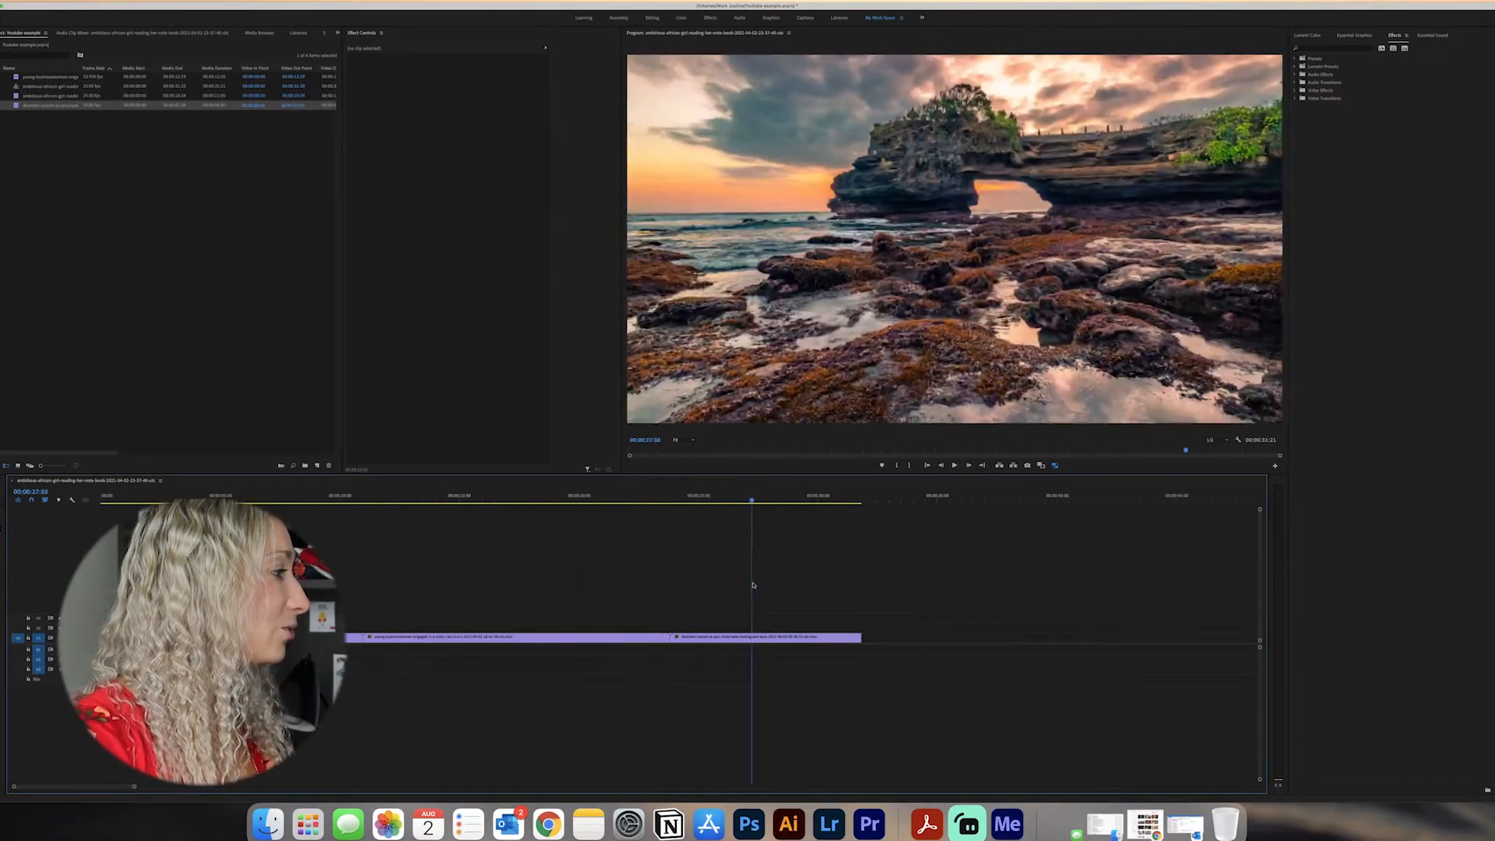
Create a new bin named FOOTAGE in the project
left_click(58, 237)
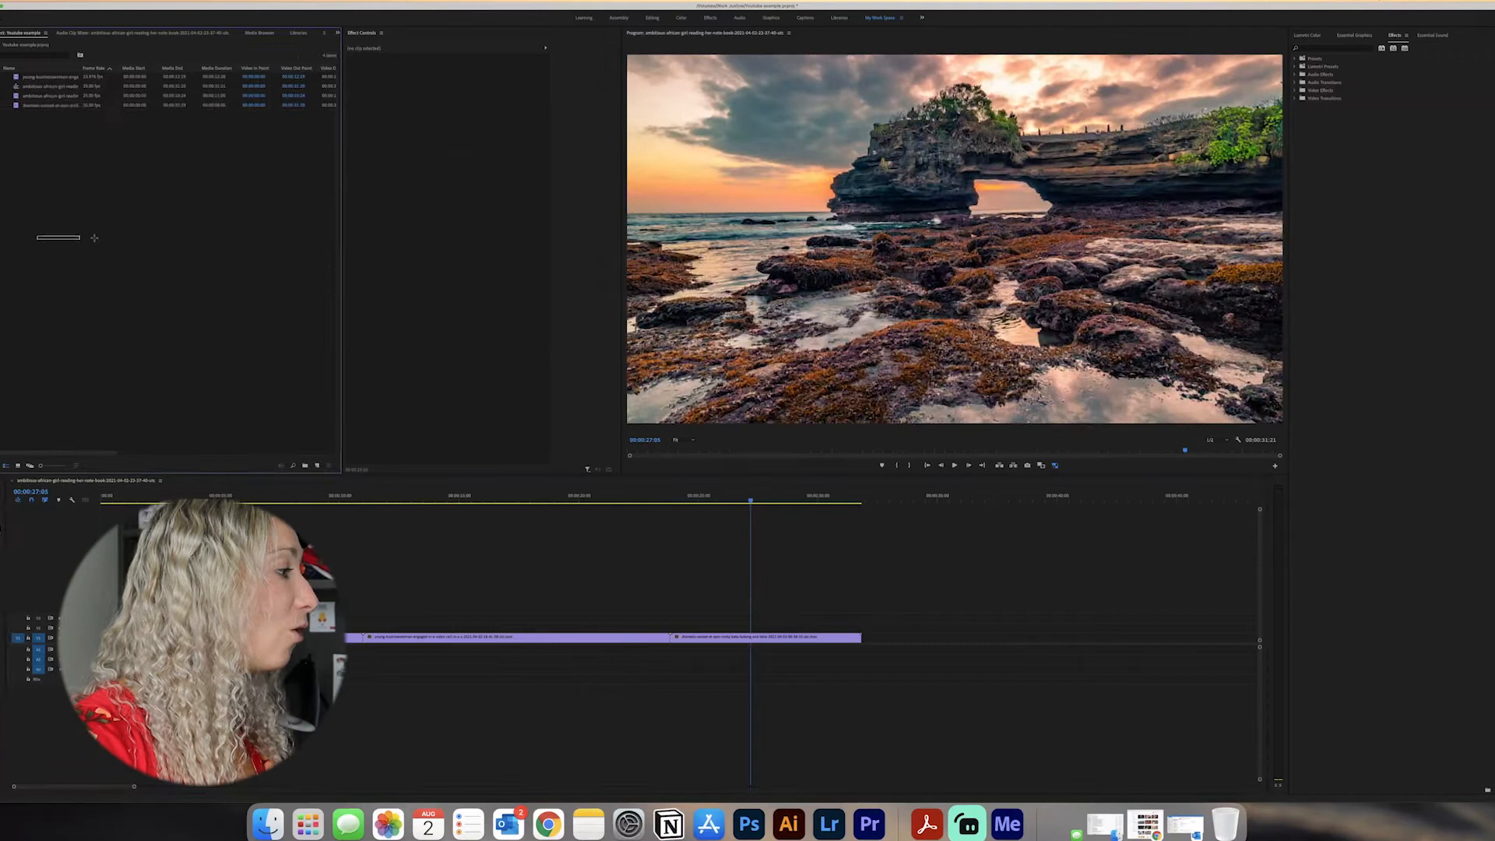
left_click(306, 465)
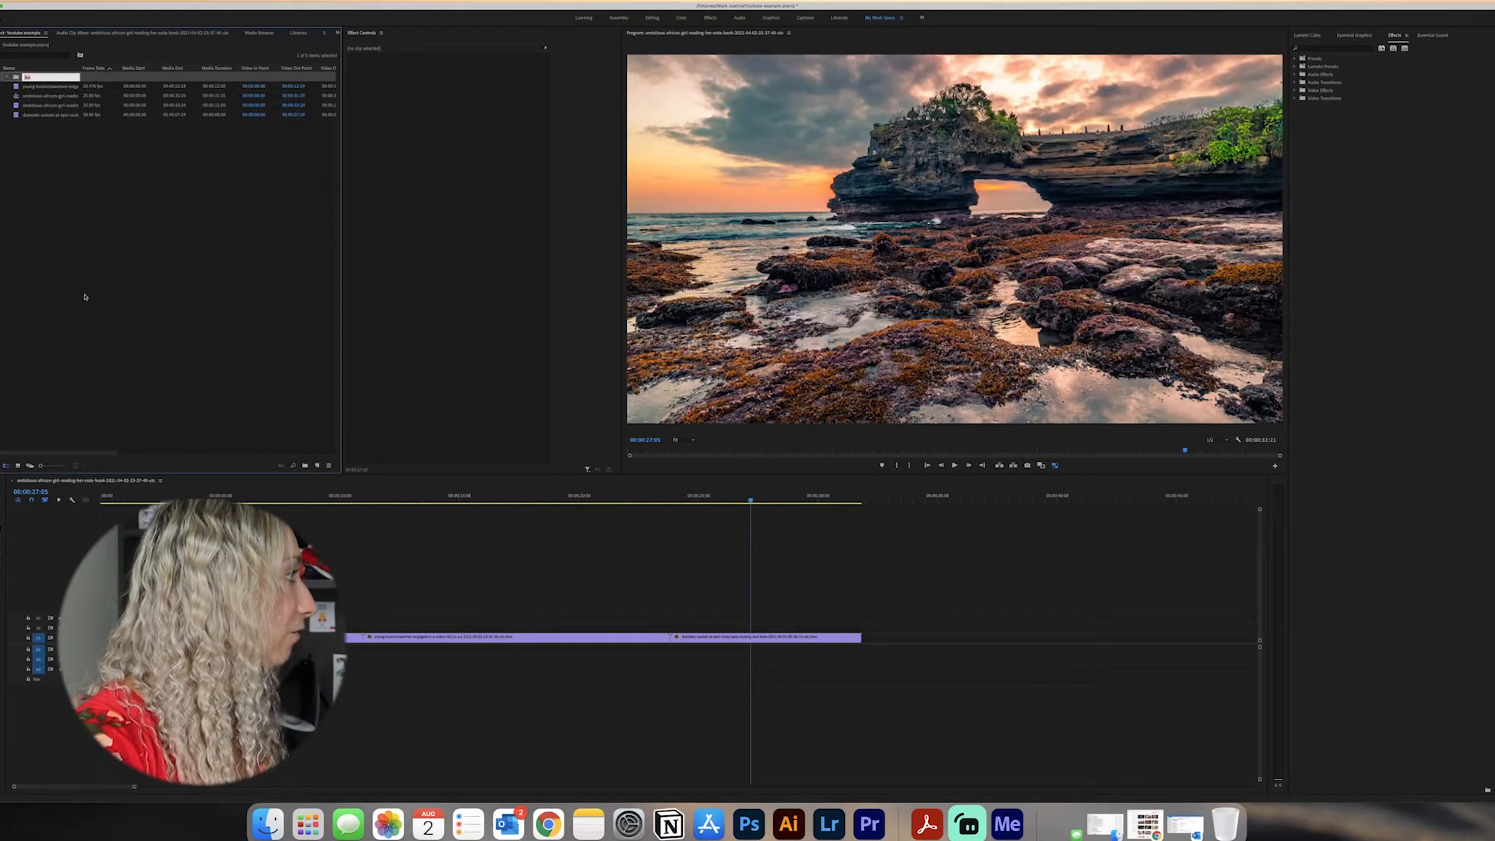
type("FOOTAGE")
left_click(94, 223)
Select the three source clips, leaving out the sequence, and move them into the FOOTAGE bin
left_click(46, 87)
left_click(46, 114, "shift")
left_click(46, 139)
left_click(43, 88)
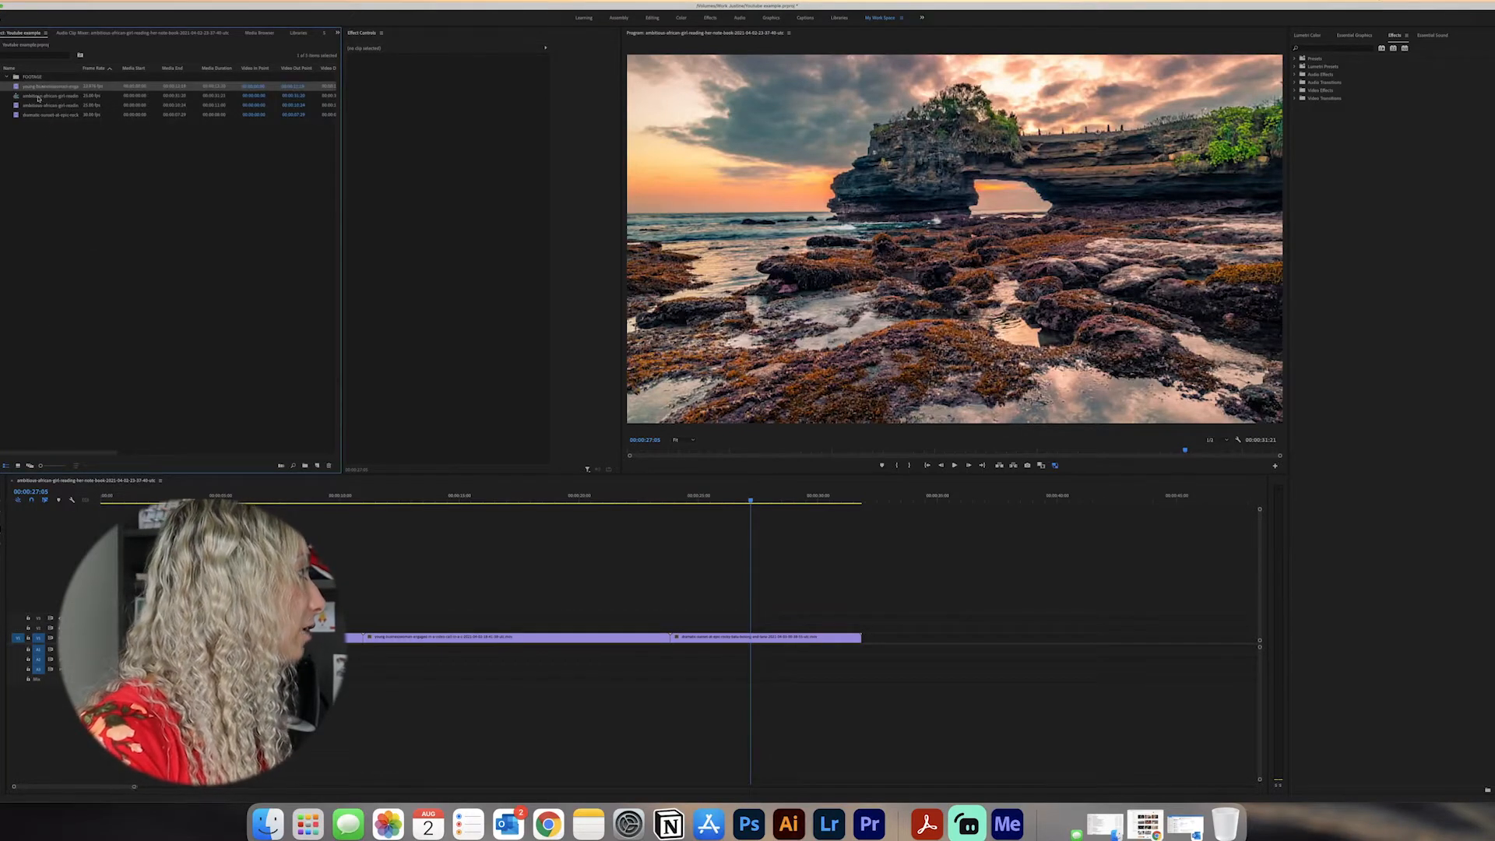
left_click(36, 105)
left_click(46, 139)
left_click(44, 87)
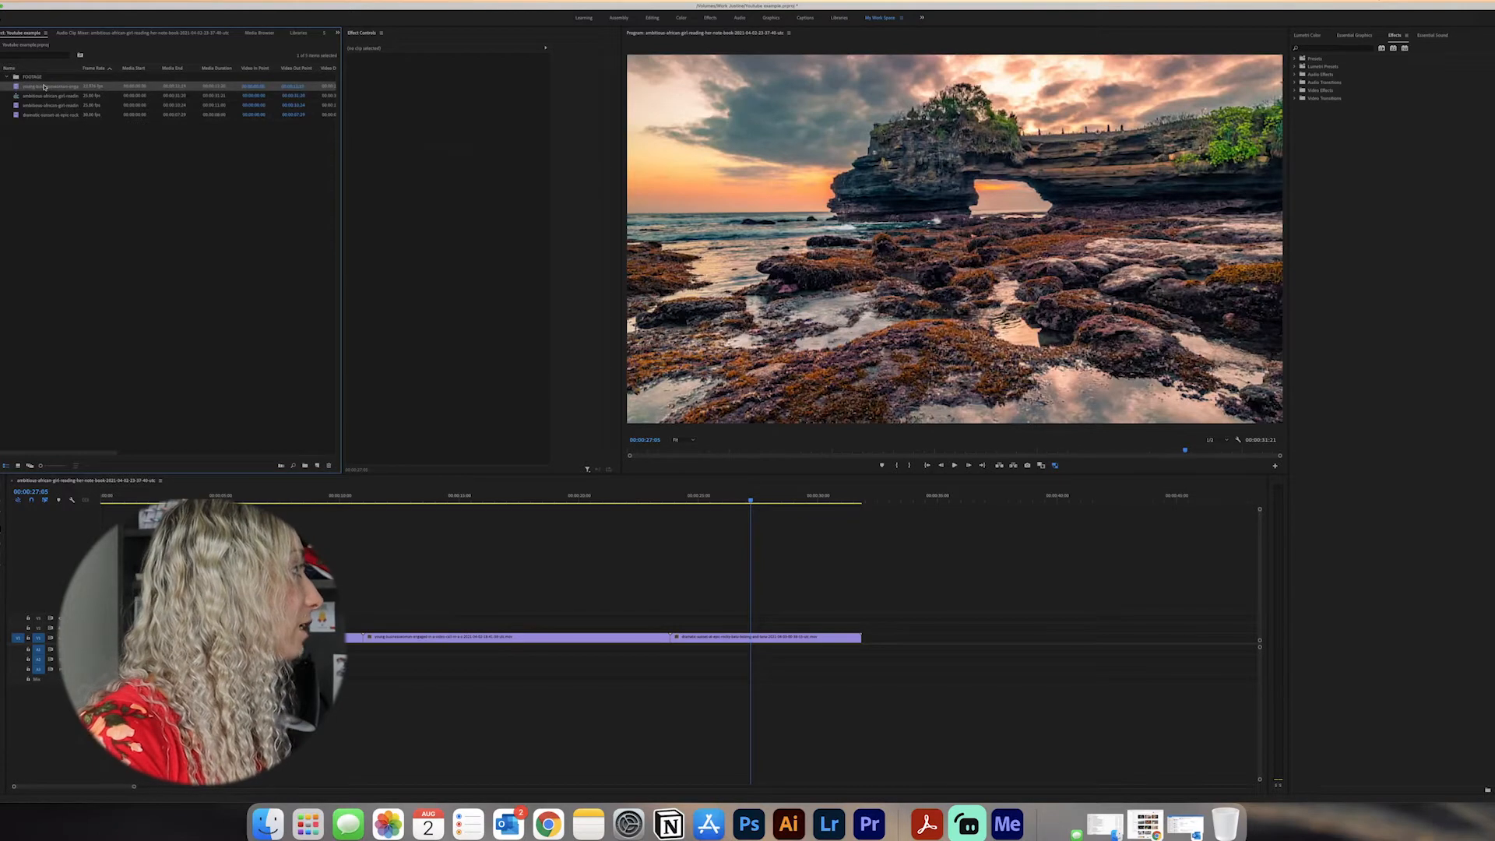
left_click(39, 103, "super")
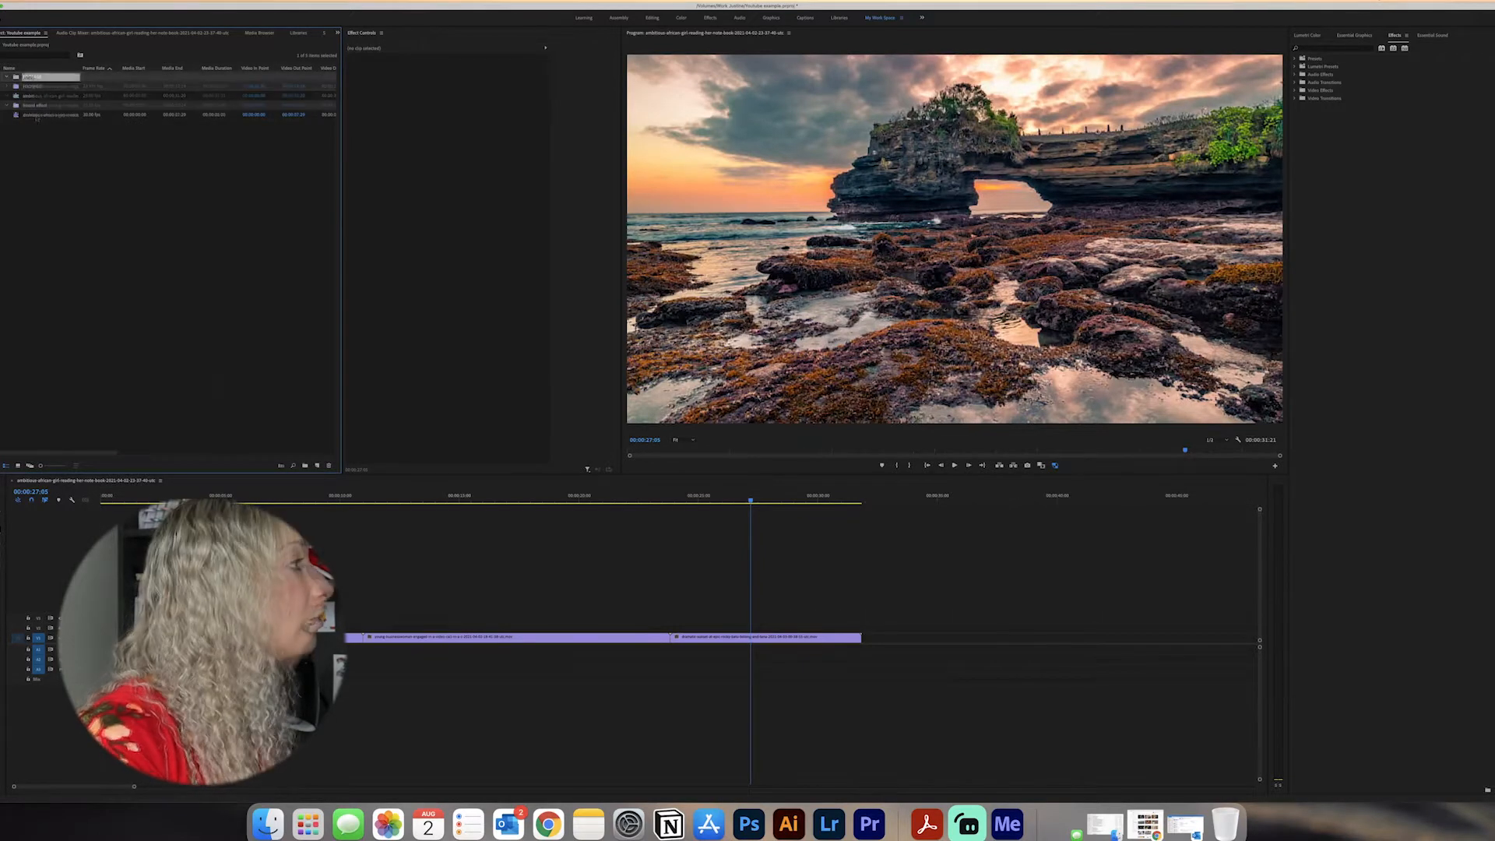
Finish naming the Intro bin and open it in the project
key("Return")
left_click(166, 290)
double_click(34, 78)
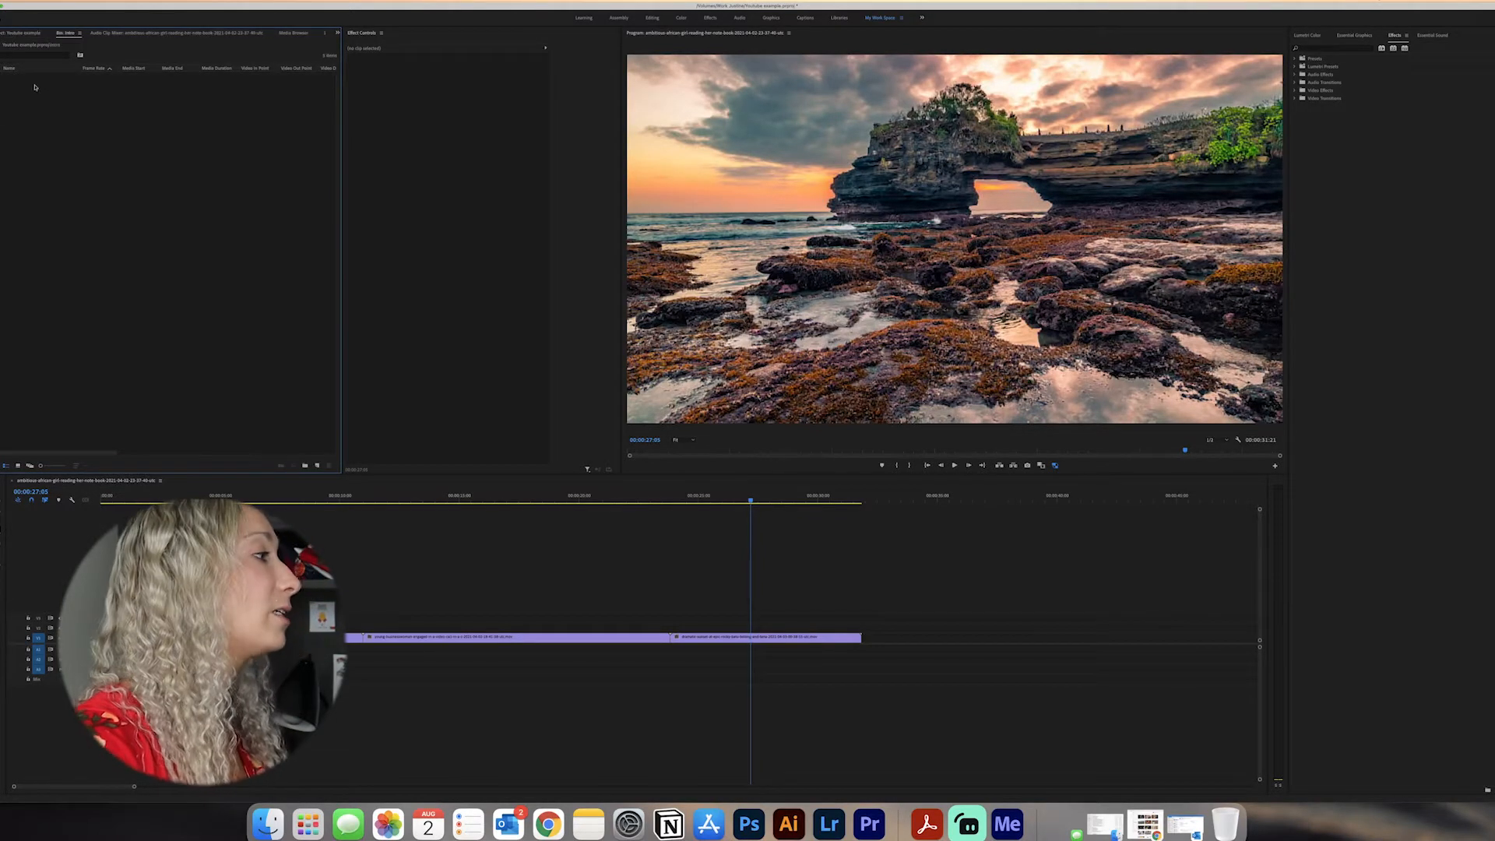
Import End screen.mp4 and the YouTube intro video from the work drive's Premiere Pro > Endscreen and intro folder into the Intro bin
double_click(72, 251)
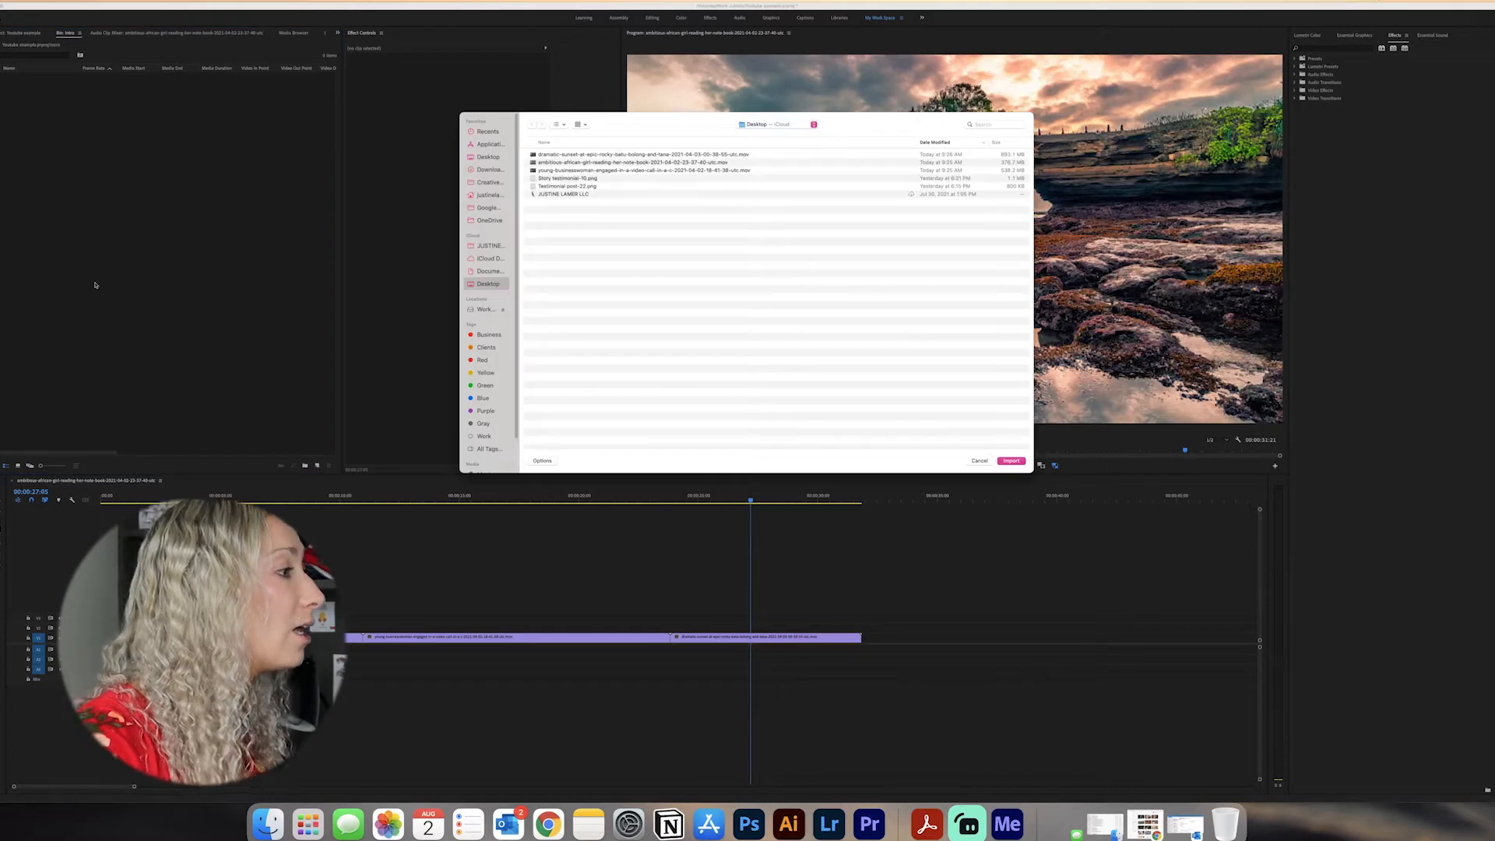
left_click(482, 309)
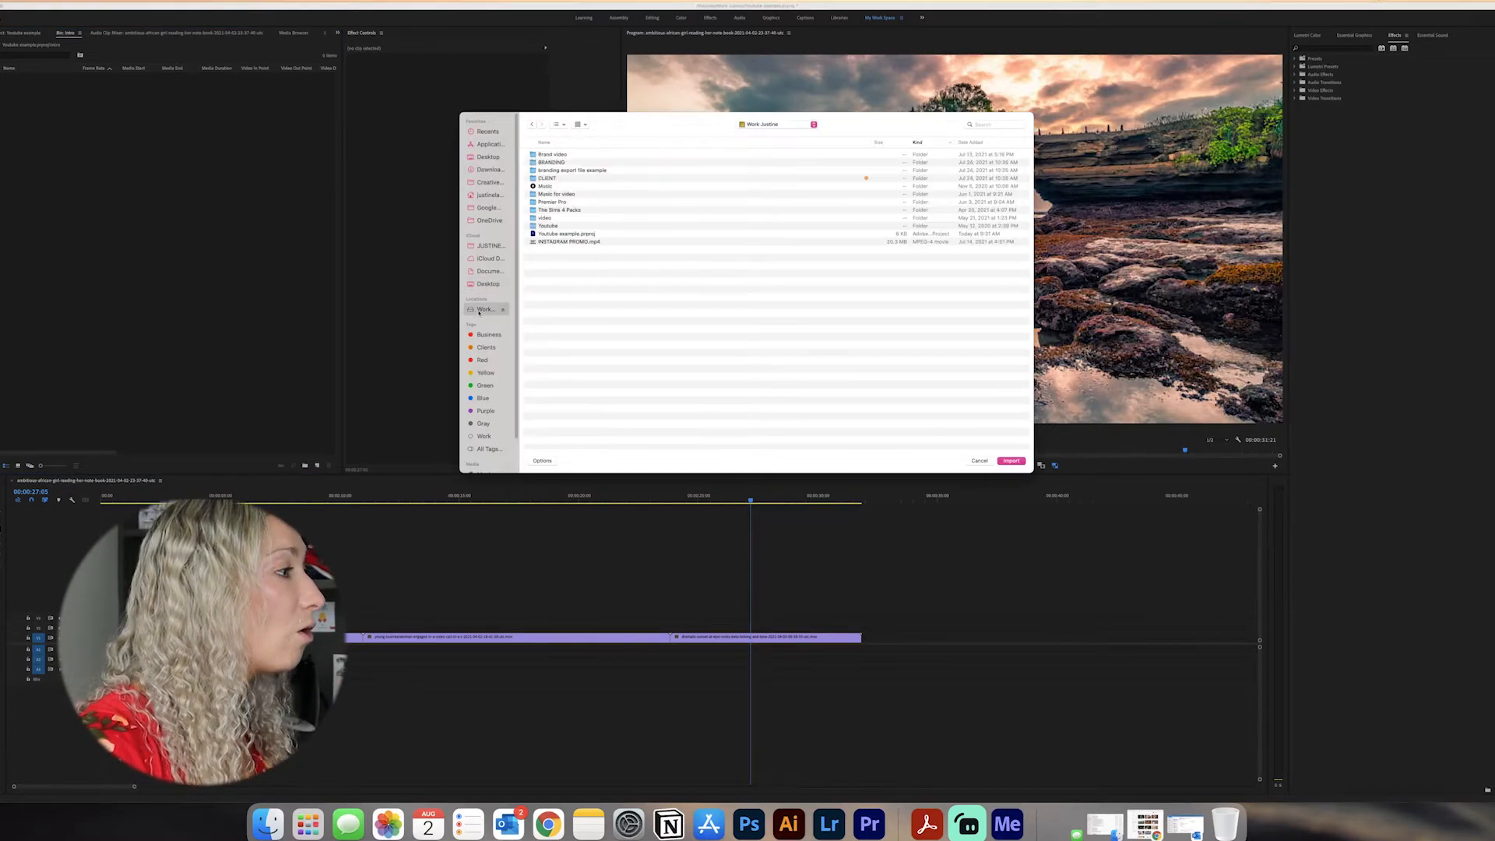
double_click(581, 204)
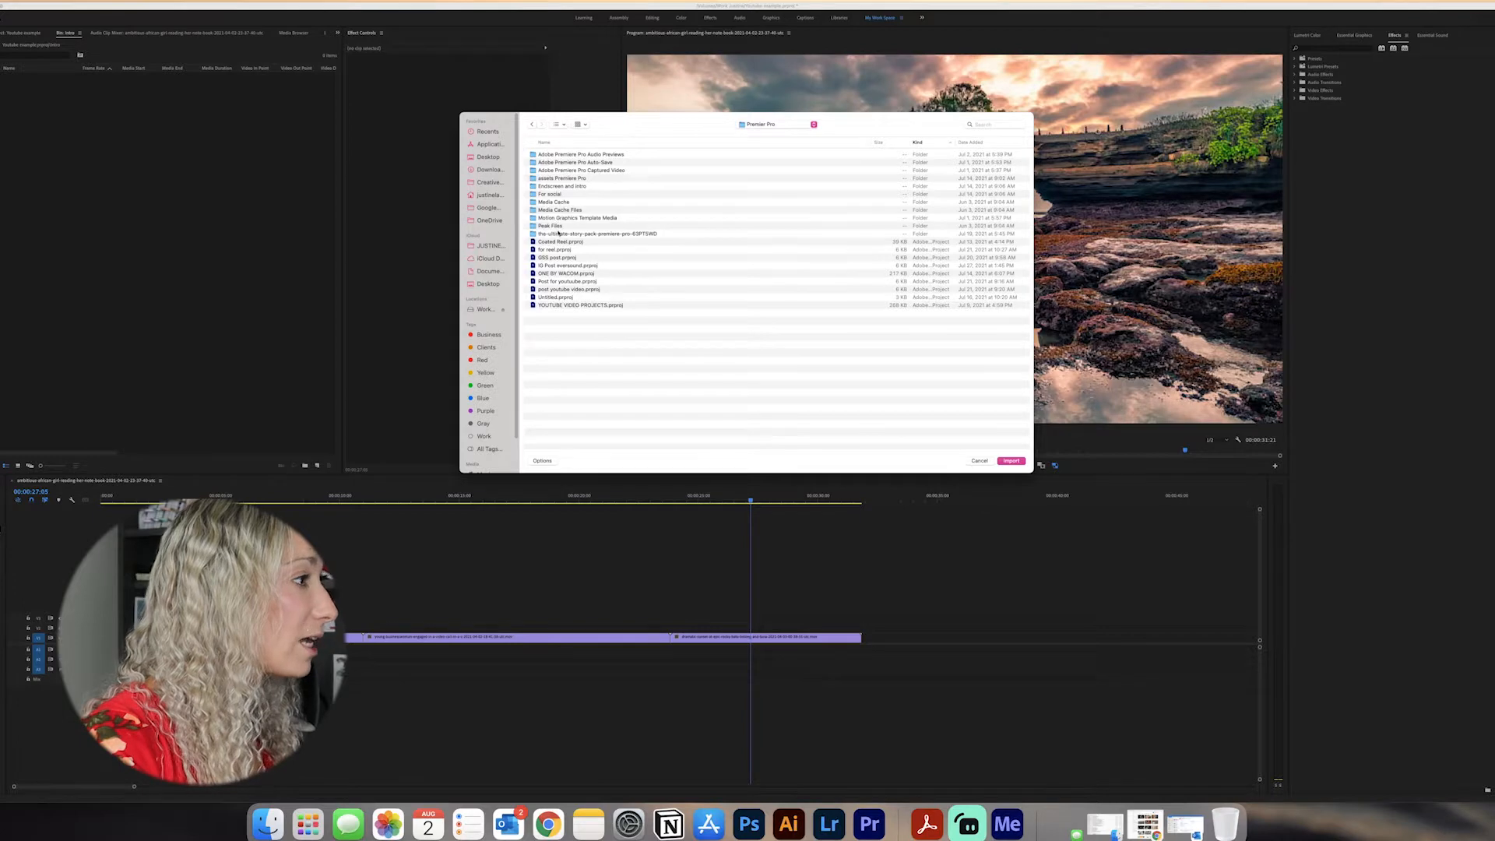
double_click(569, 187)
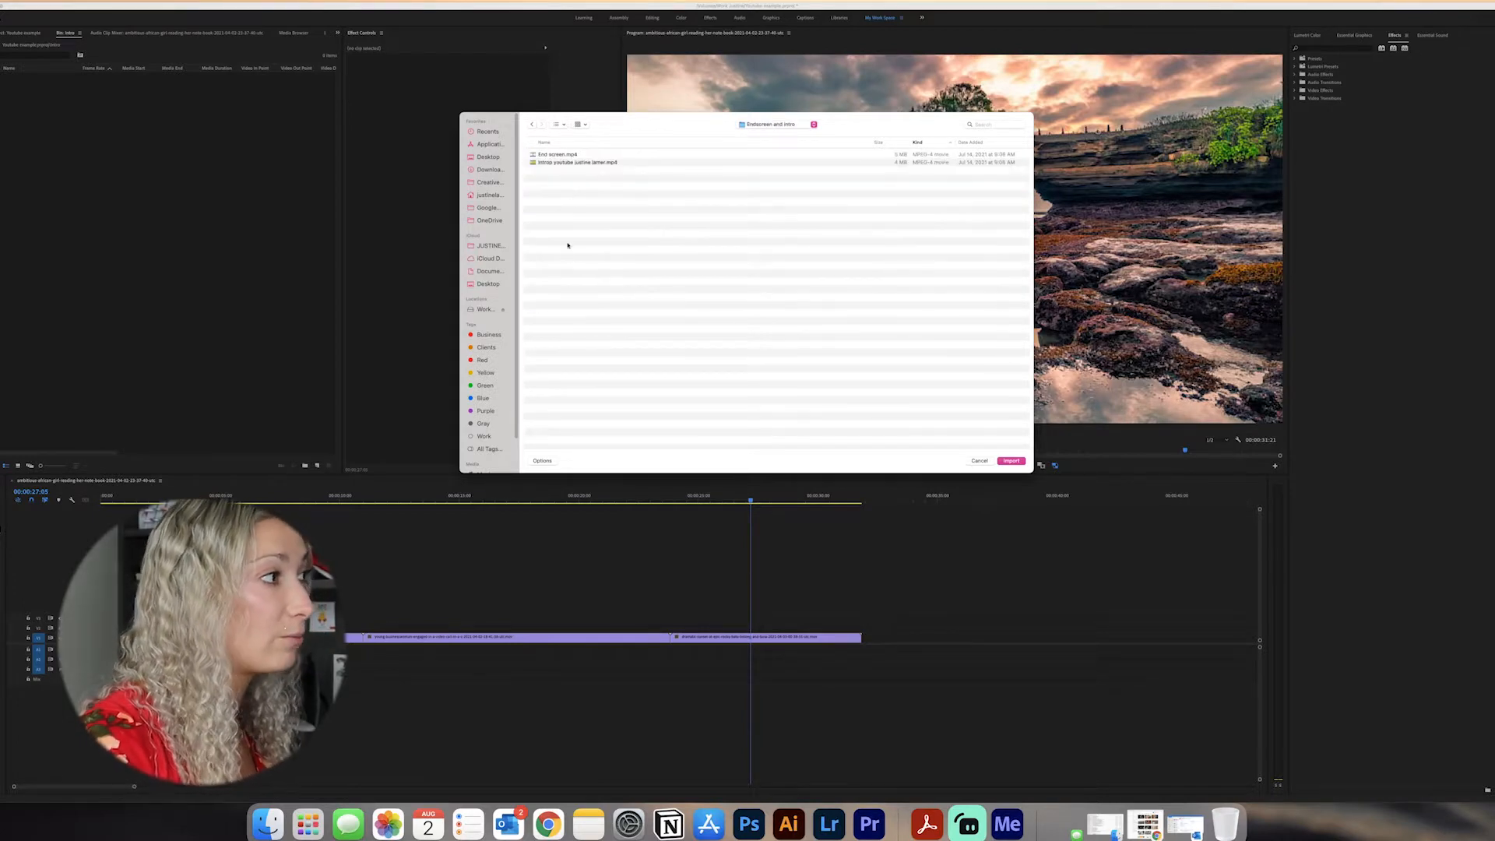
left_click_drag(566, 224, 549, 156)
left_click(1022, 463)
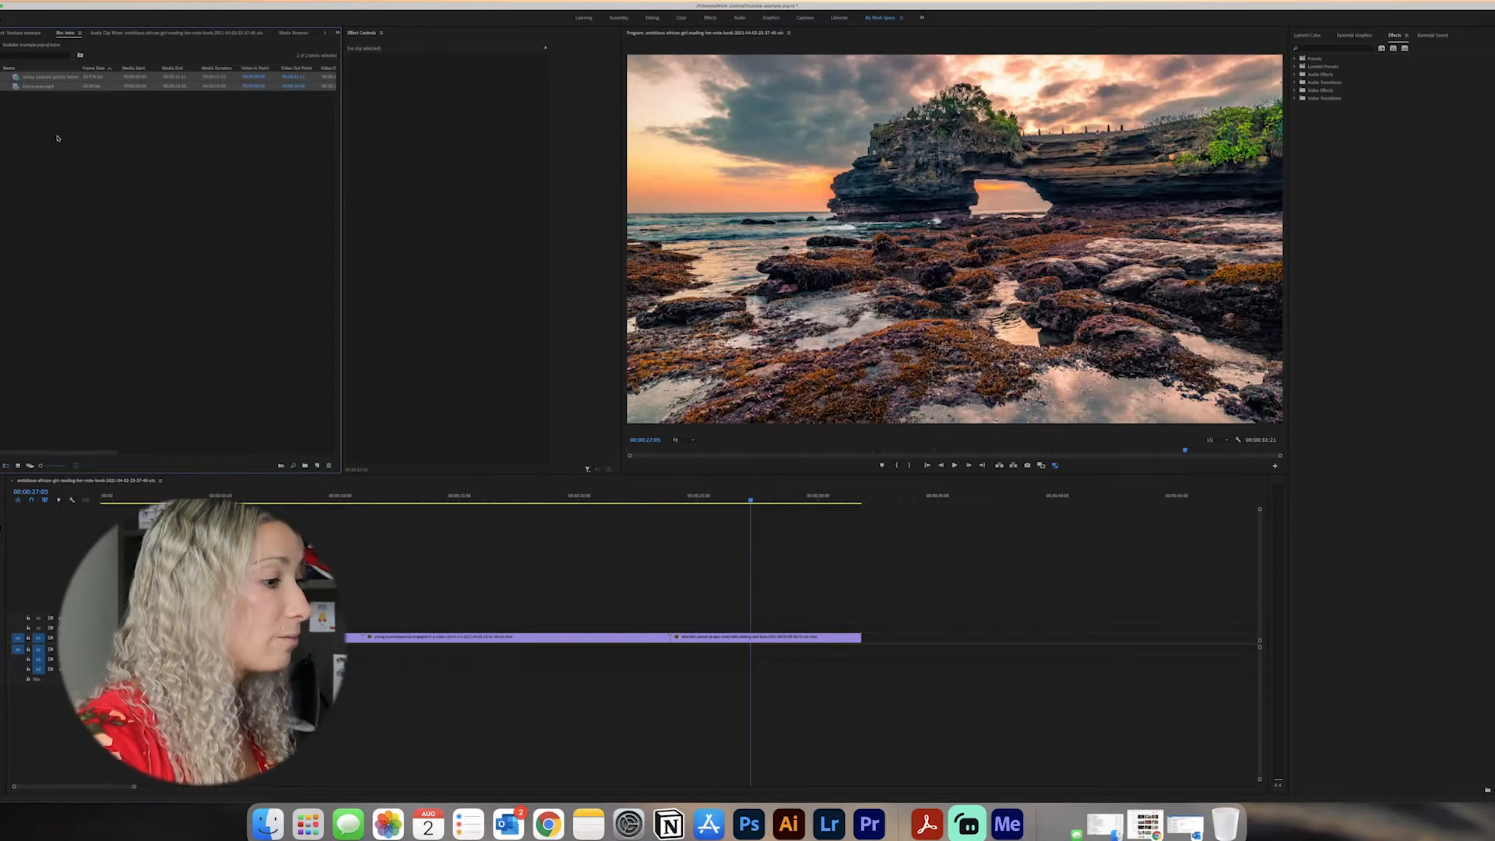
Append End screen.mp4 to the end of the sequence, directly after the sunset clip
left_click(57, 138)
left_click_drag(28, 87, 653, 465)
left_click_drag(906, 642, 864, 642)
left_click(874, 537)
left_click_drag(874, 537, 806, 580)
Insert the YouTube intro clip between the first clip and the video-call clip, pushing the following clips along
left_click(44, 78)
left_click(808, 510)
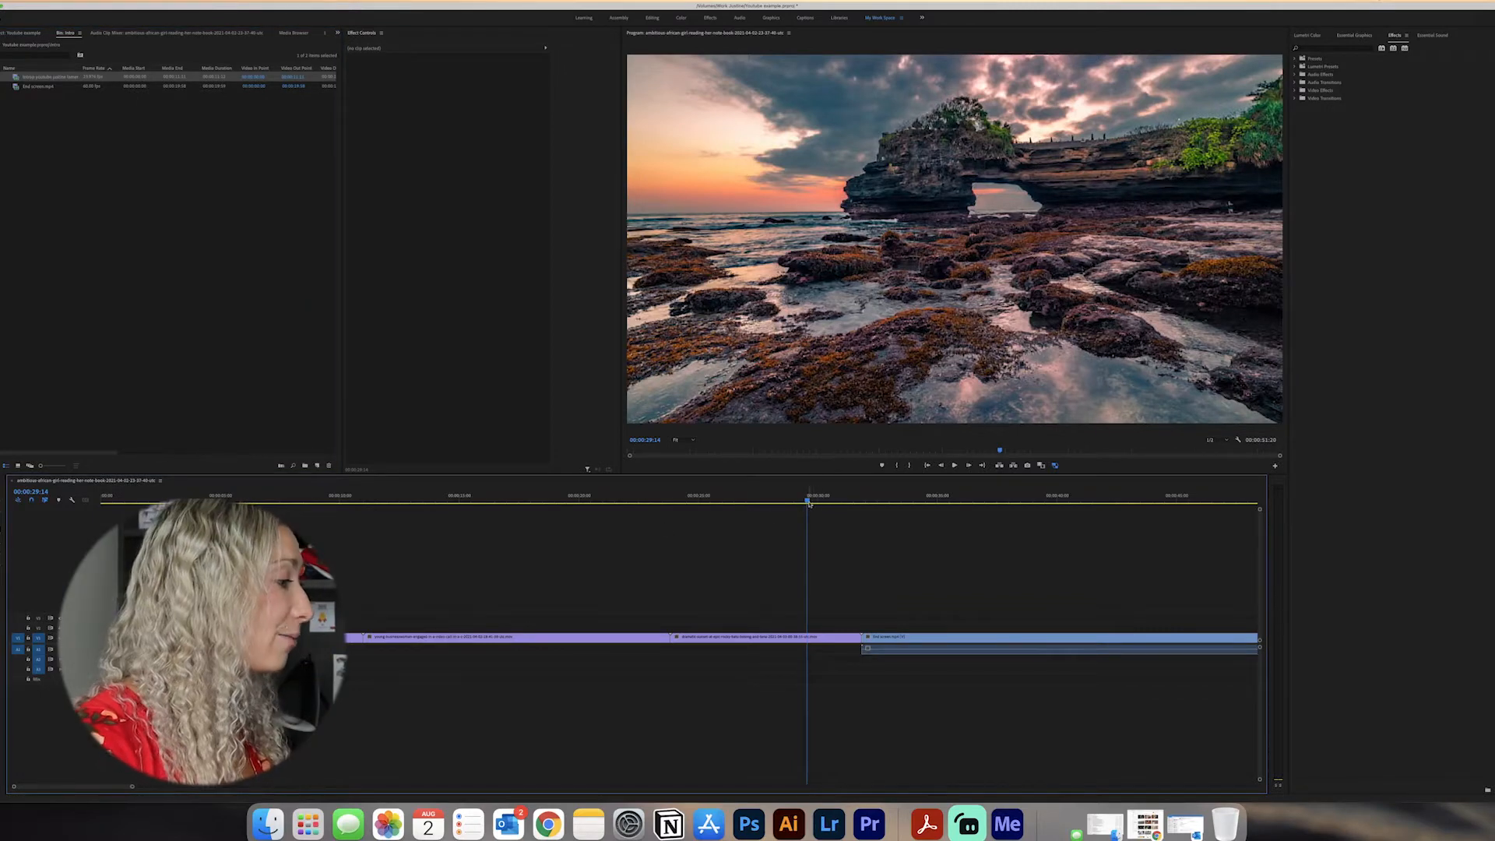
left_click_drag(808, 500, 365, 499)
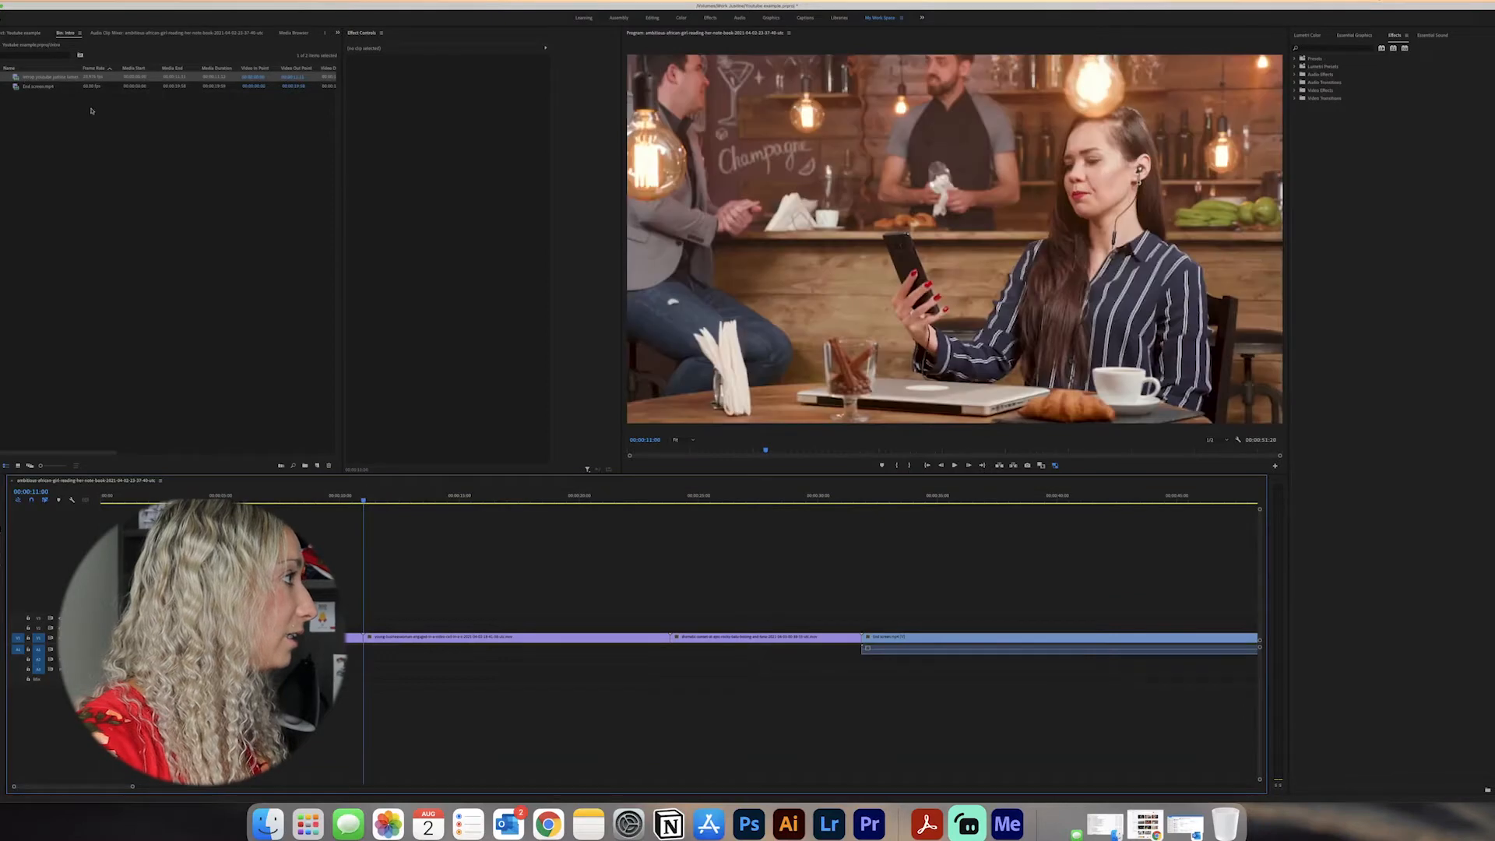
right_click(56, 80)
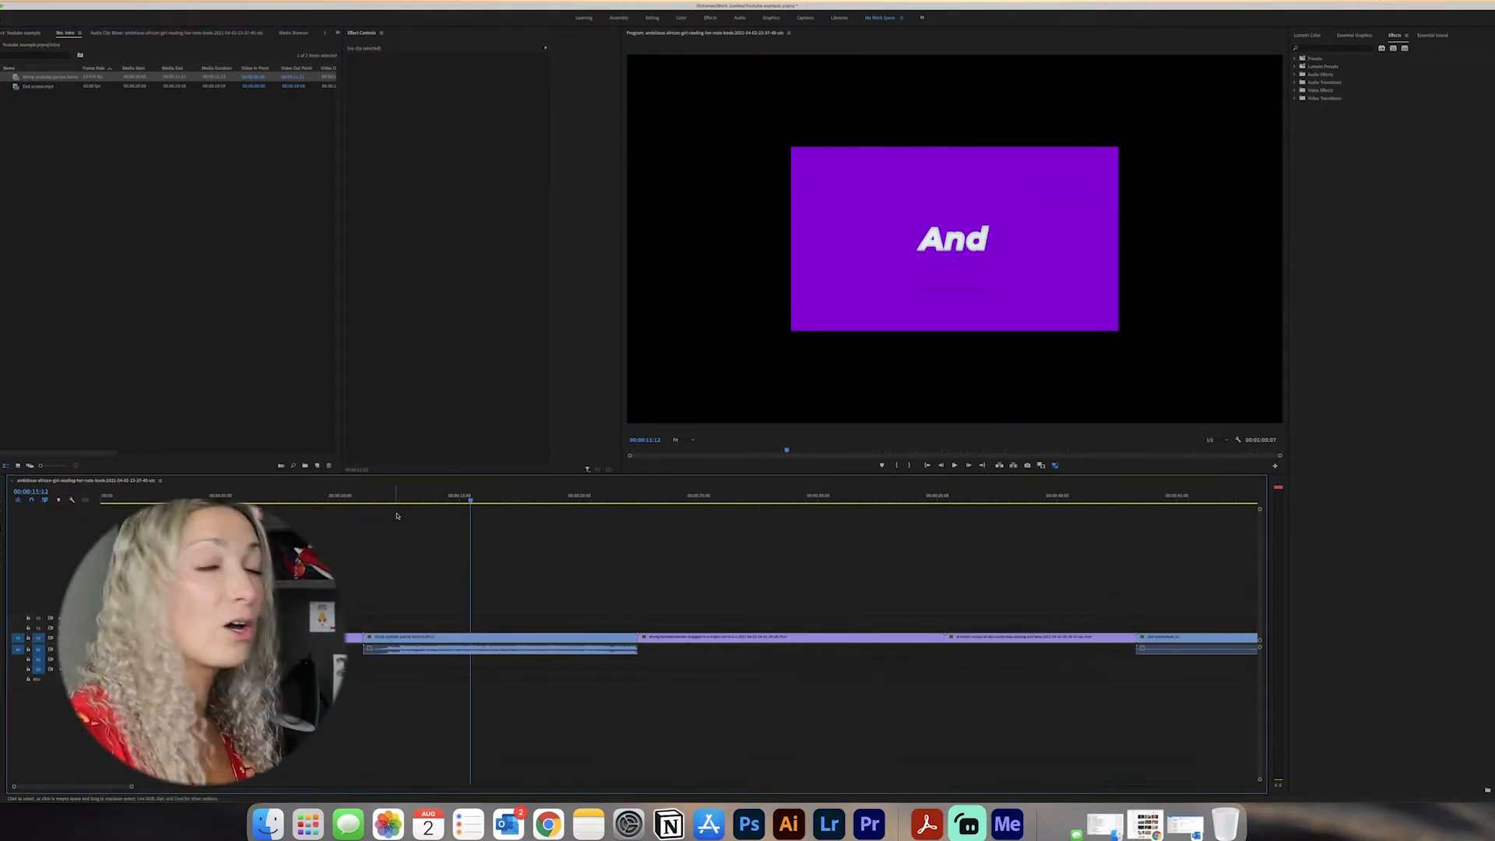
Scrub through the inserted intro clip and mute the audio track that carries its sound
left_click_drag(471, 500, 485, 506)
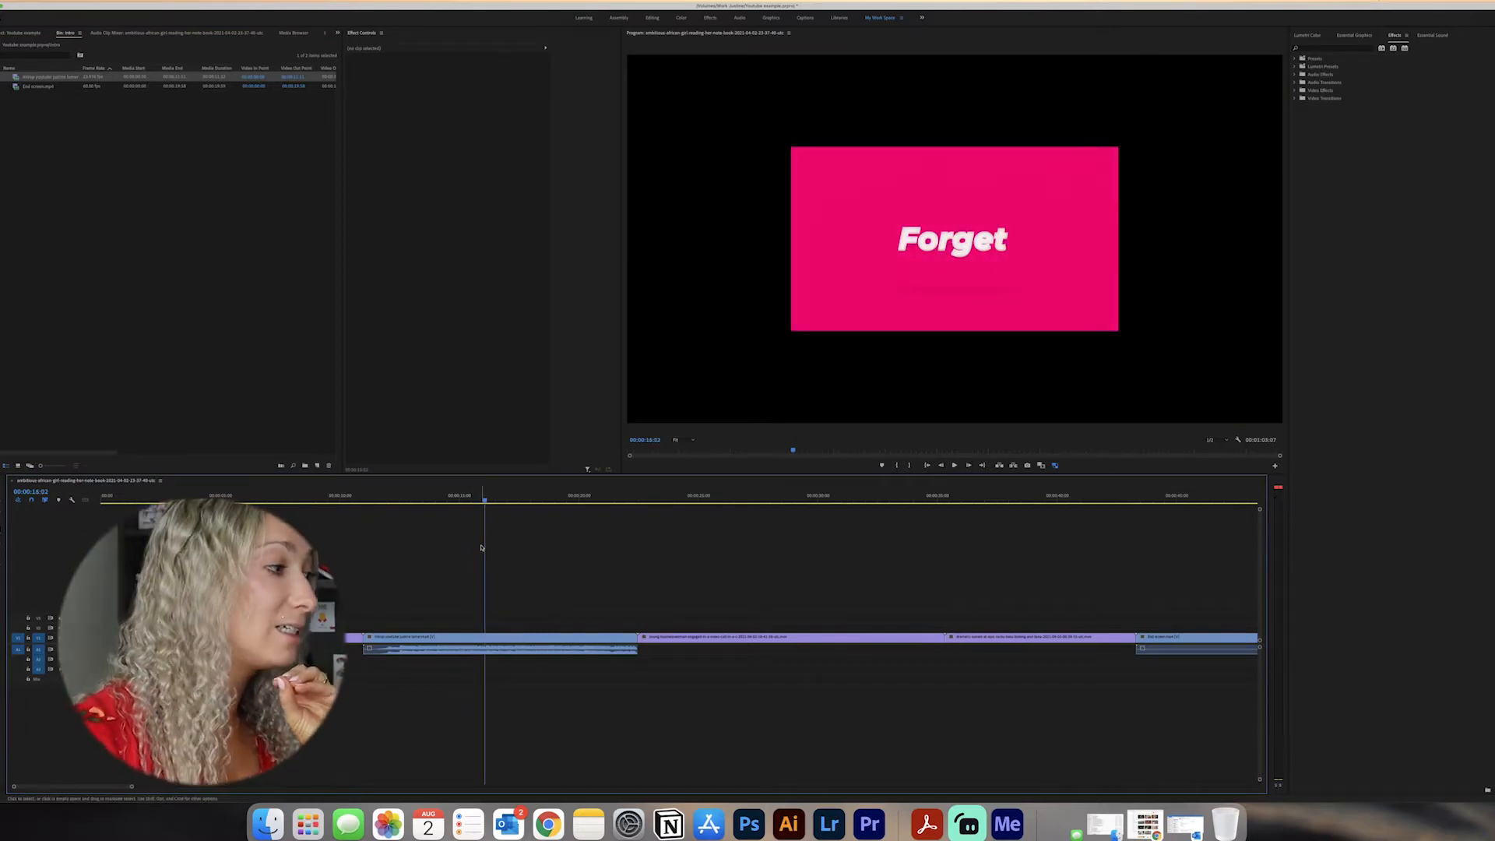
left_click_drag(484, 501, 471, 503)
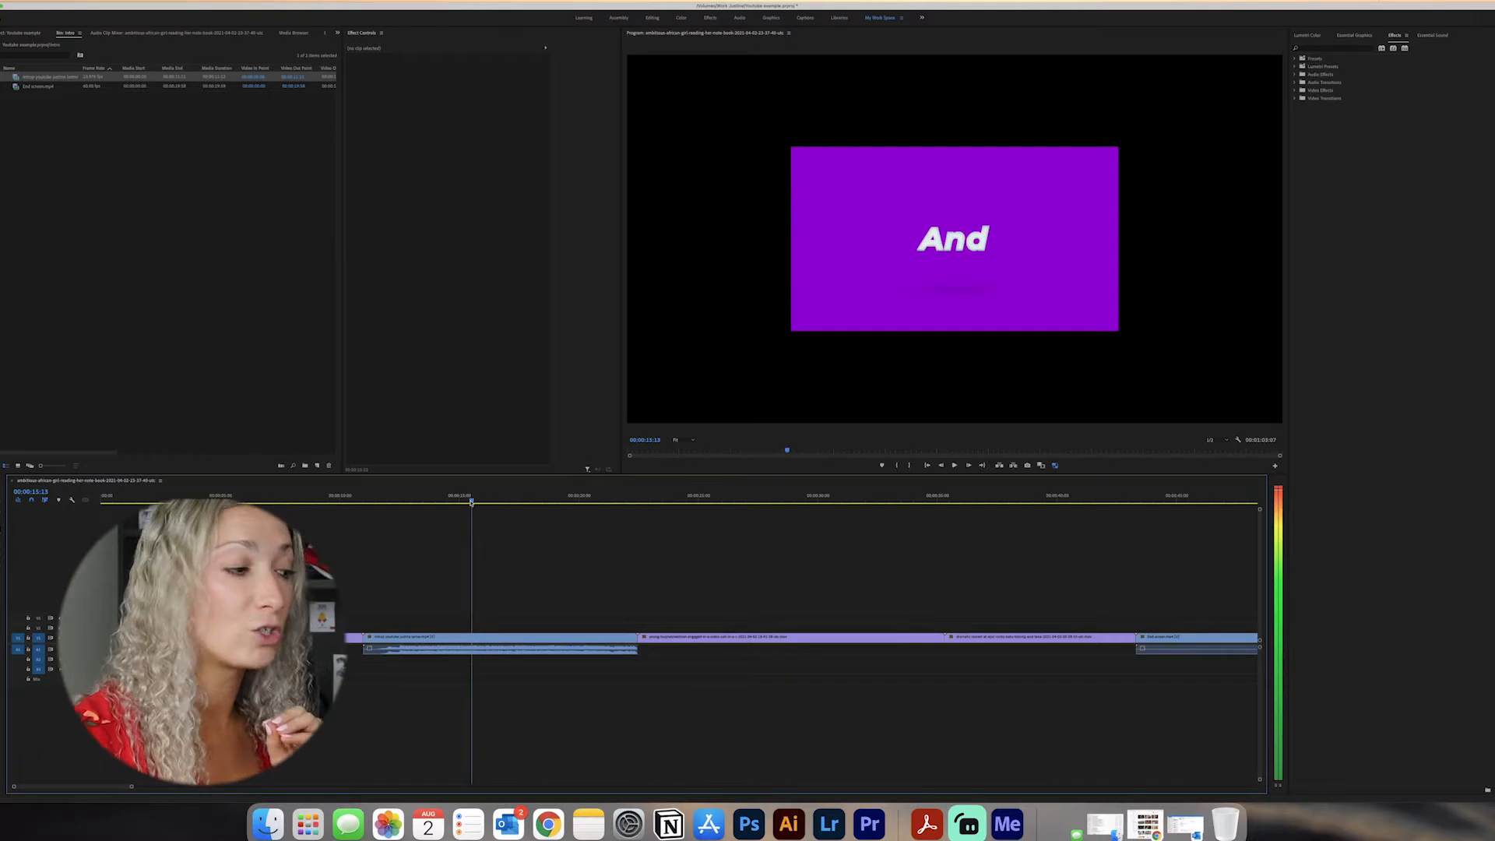
right_click(544, 642)
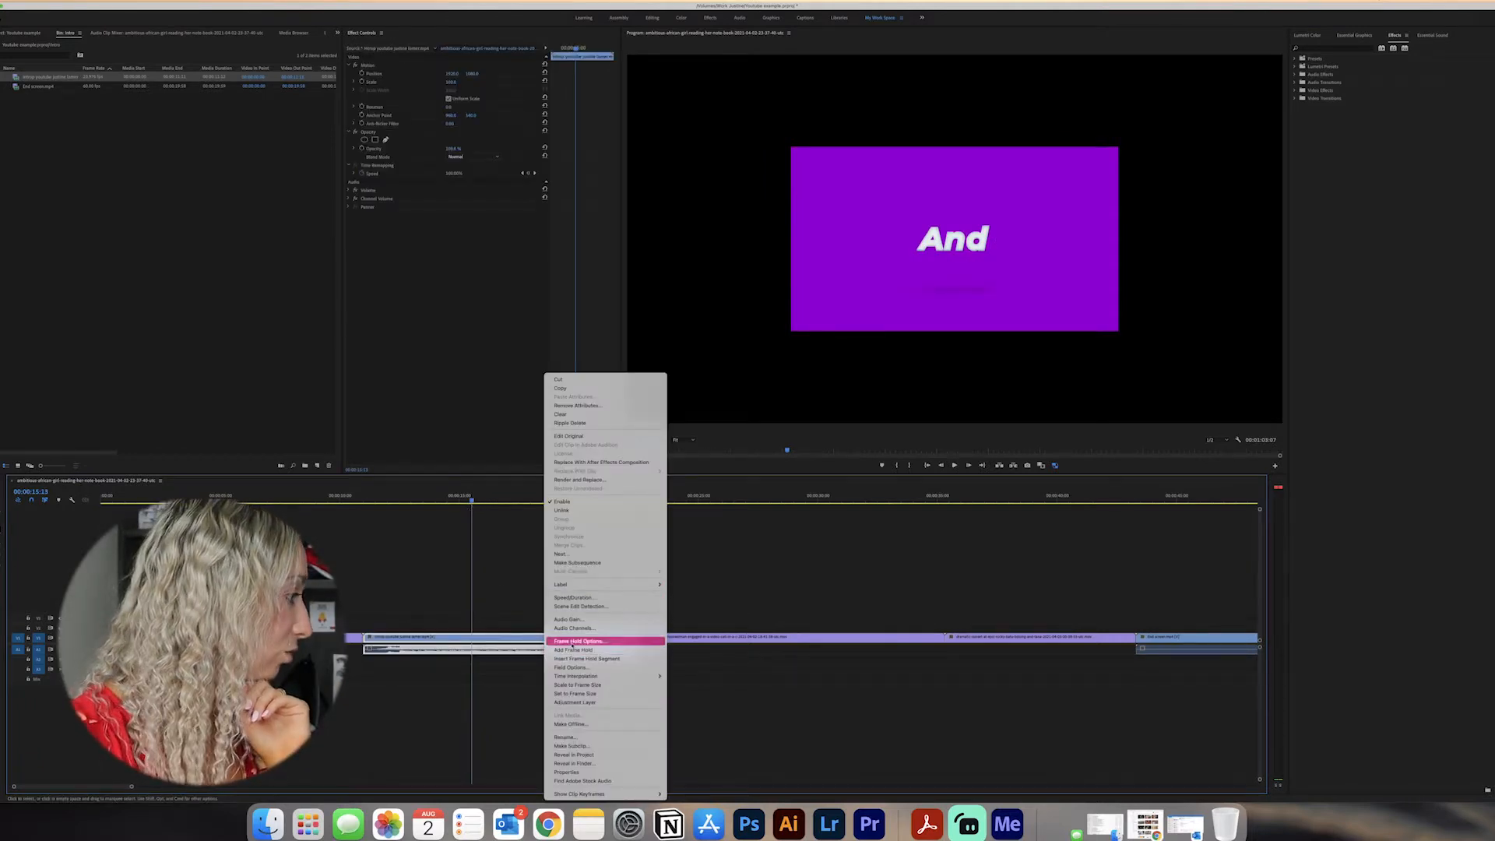
left_click(573, 641)
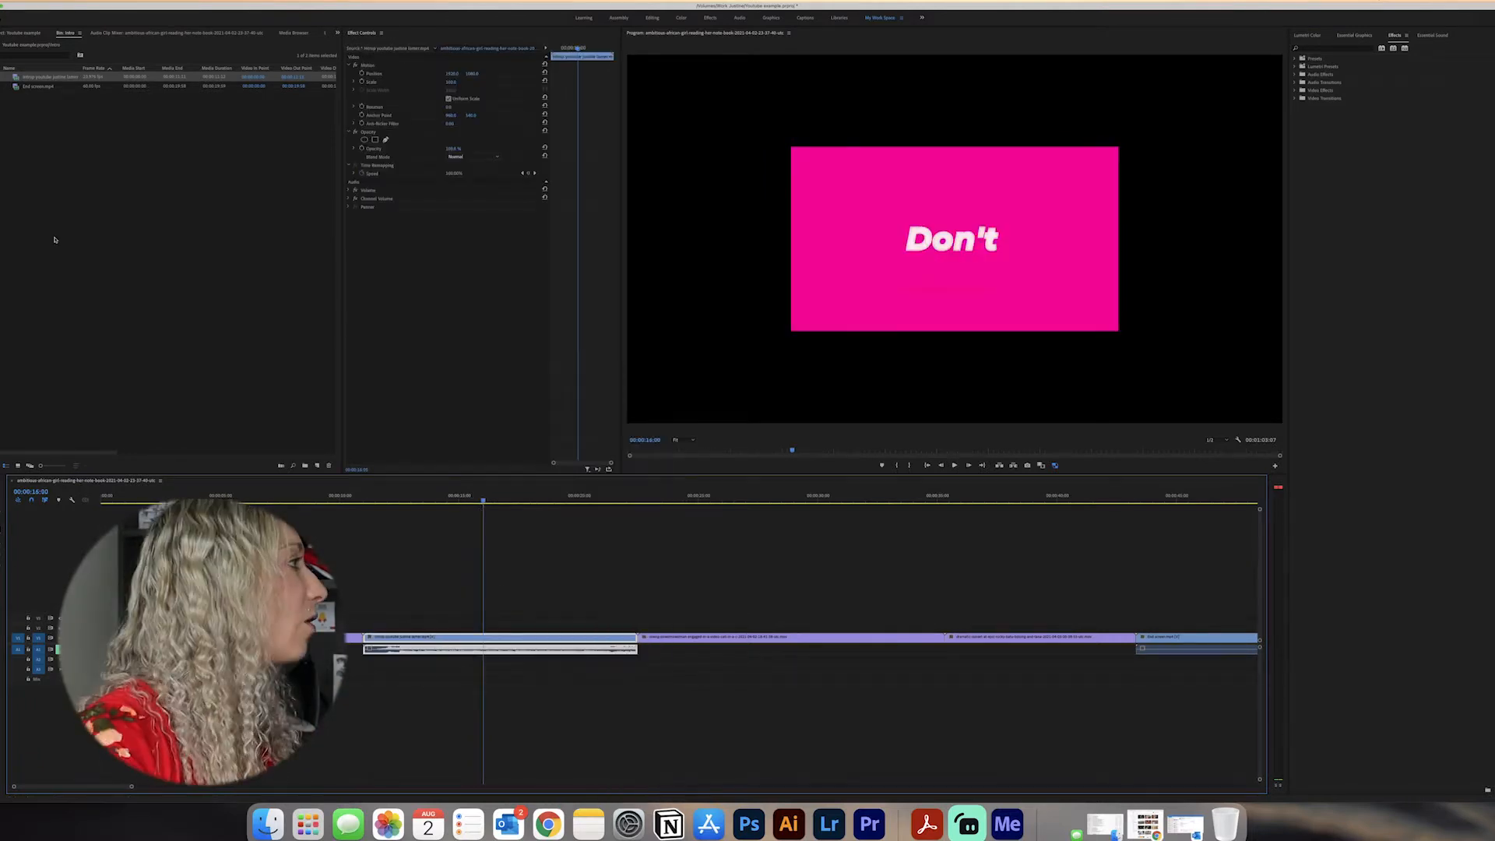
Import INSTAGRAM PROMO.mp4 from the work drive into the Intro bin
double_click(105, 236)
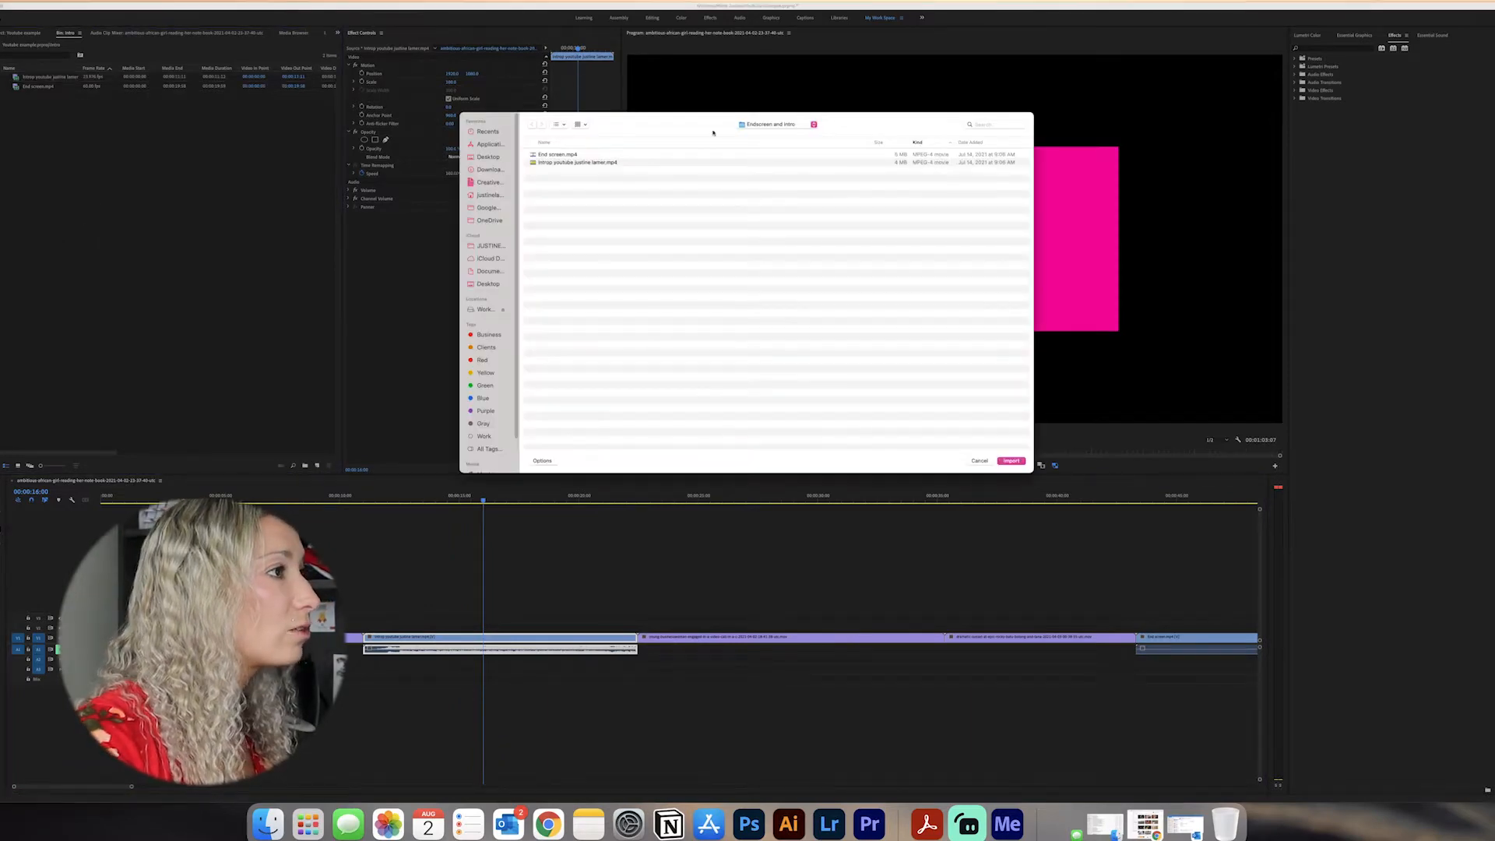
left_click(770, 125)
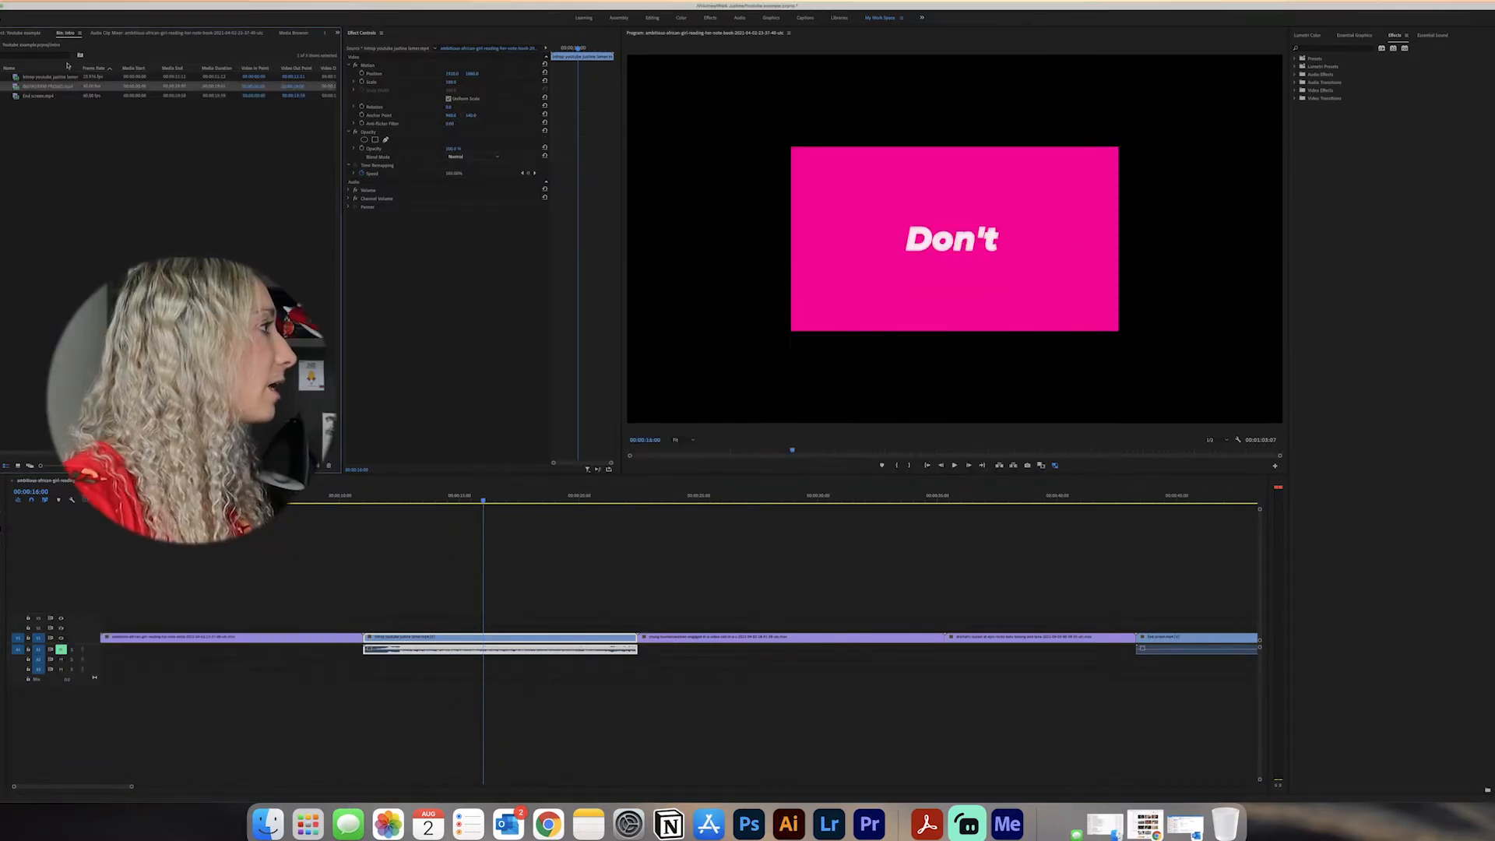
left_click(49, 86)
left_click(33, 158)
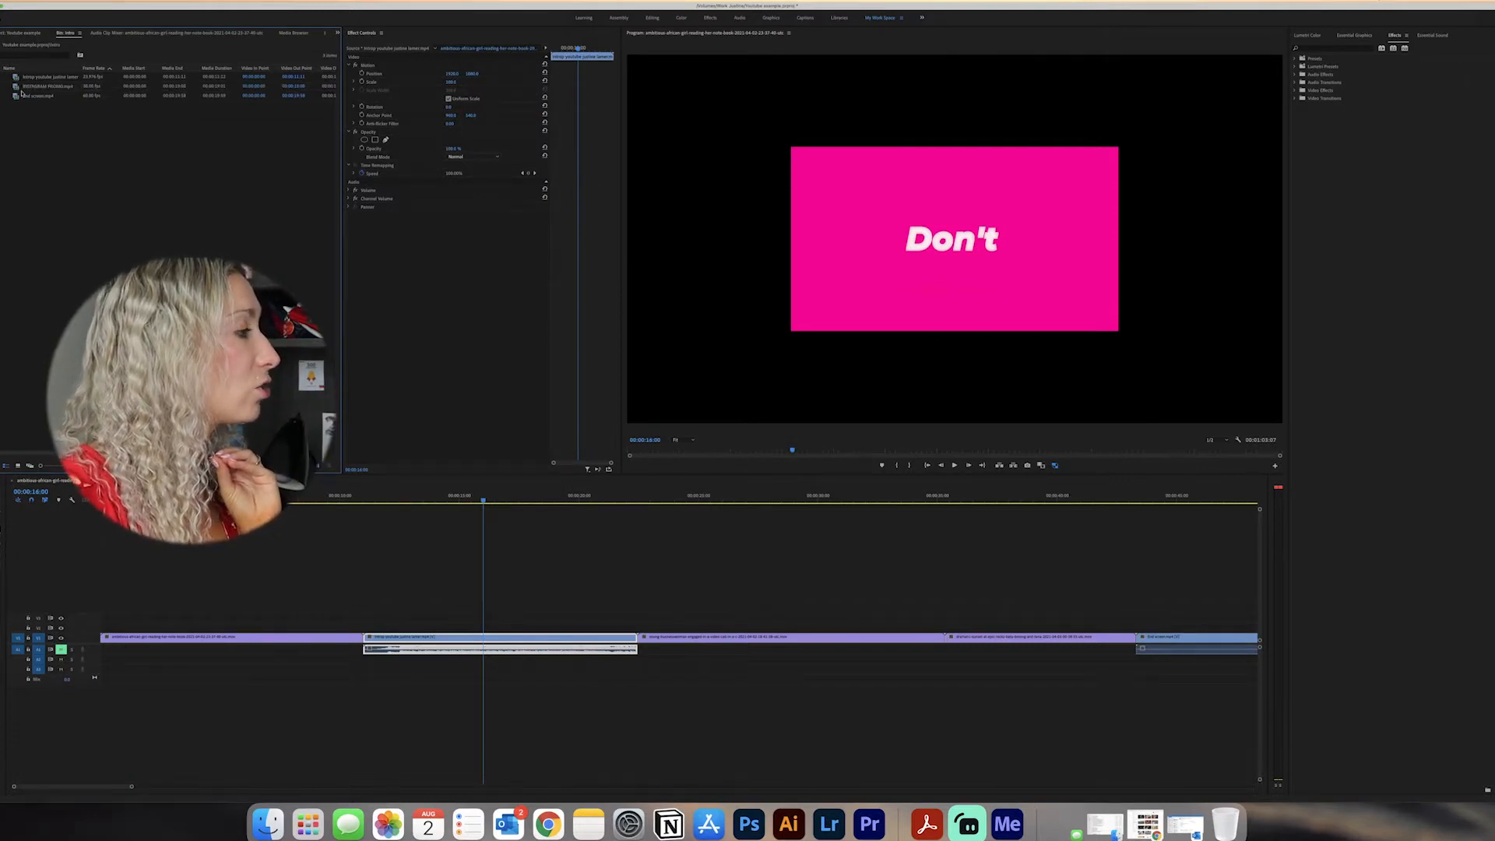
Preview INSTAGRAM PROMO.mp4 in the Source monitor and return to the project's bin list
double_click(16, 93)
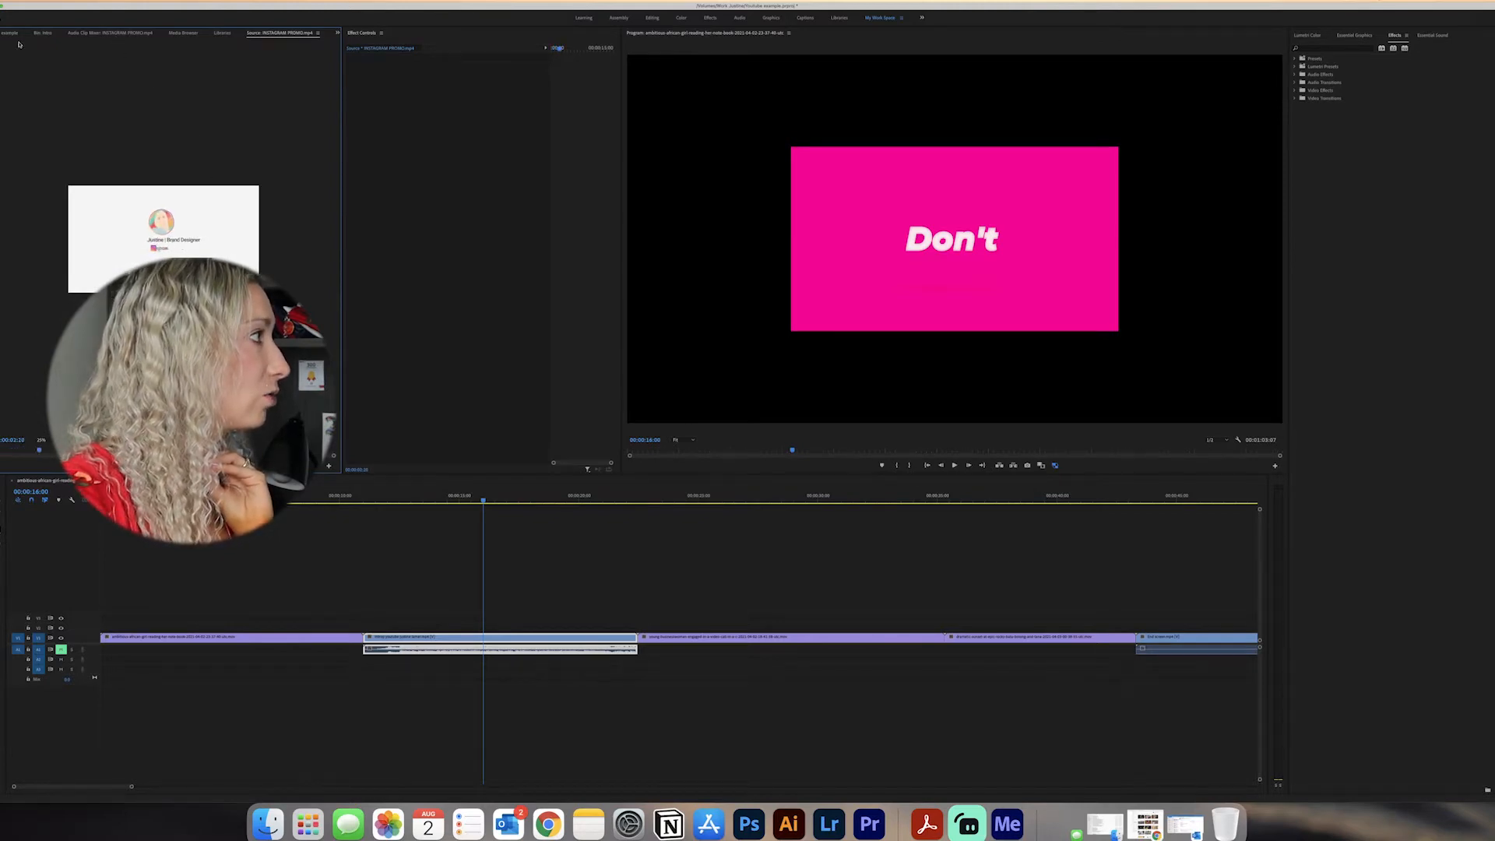
left_click(103, 34)
left_click(7, 34)
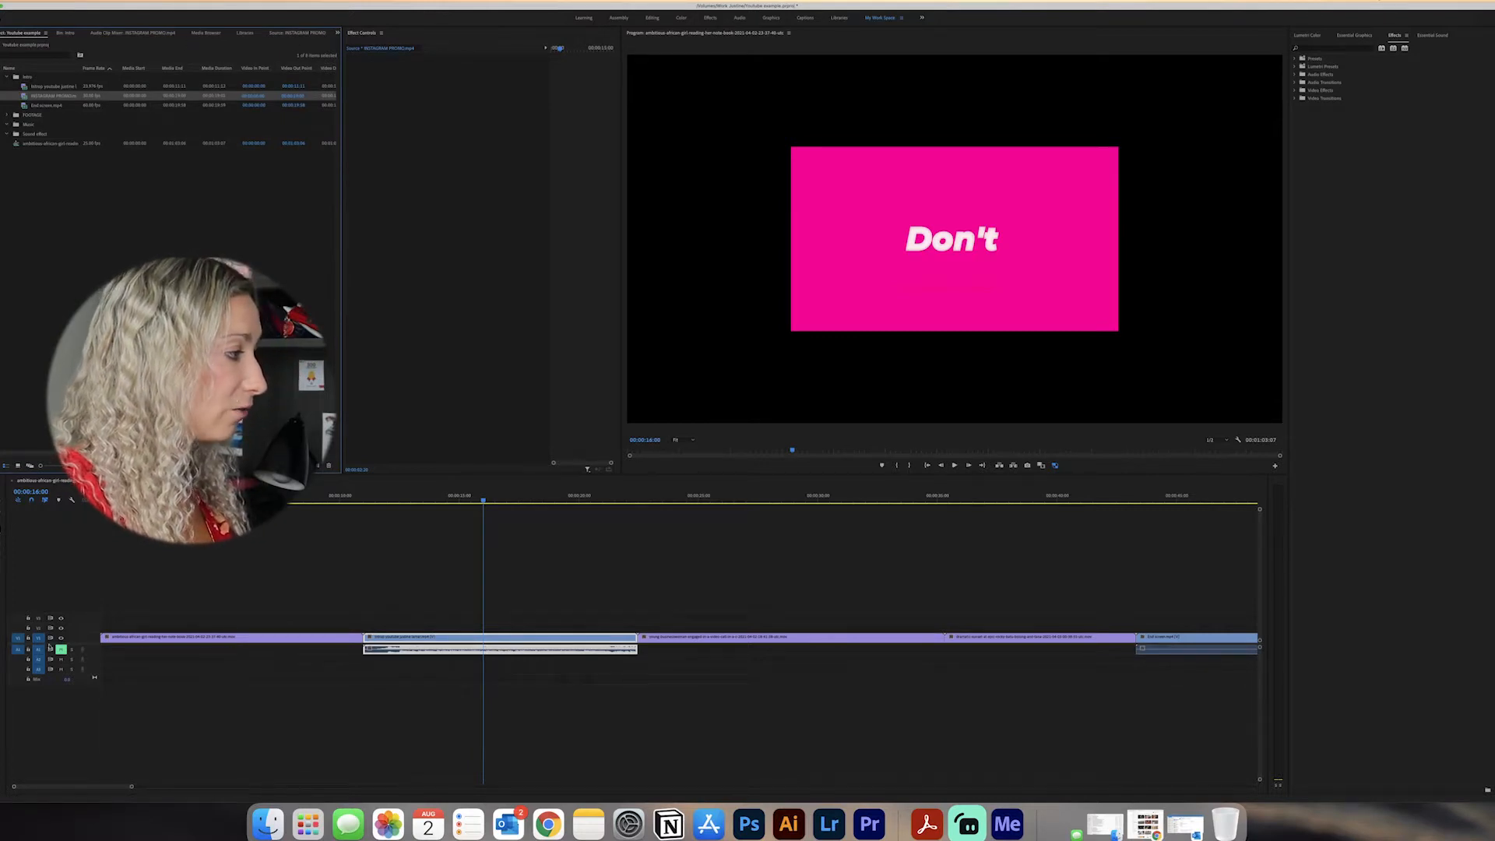
Move the sequence's first clip up to video track 2 and place INSTAGRAM PROMO.mp4 beneath it on track 1
left_click(129, 638)
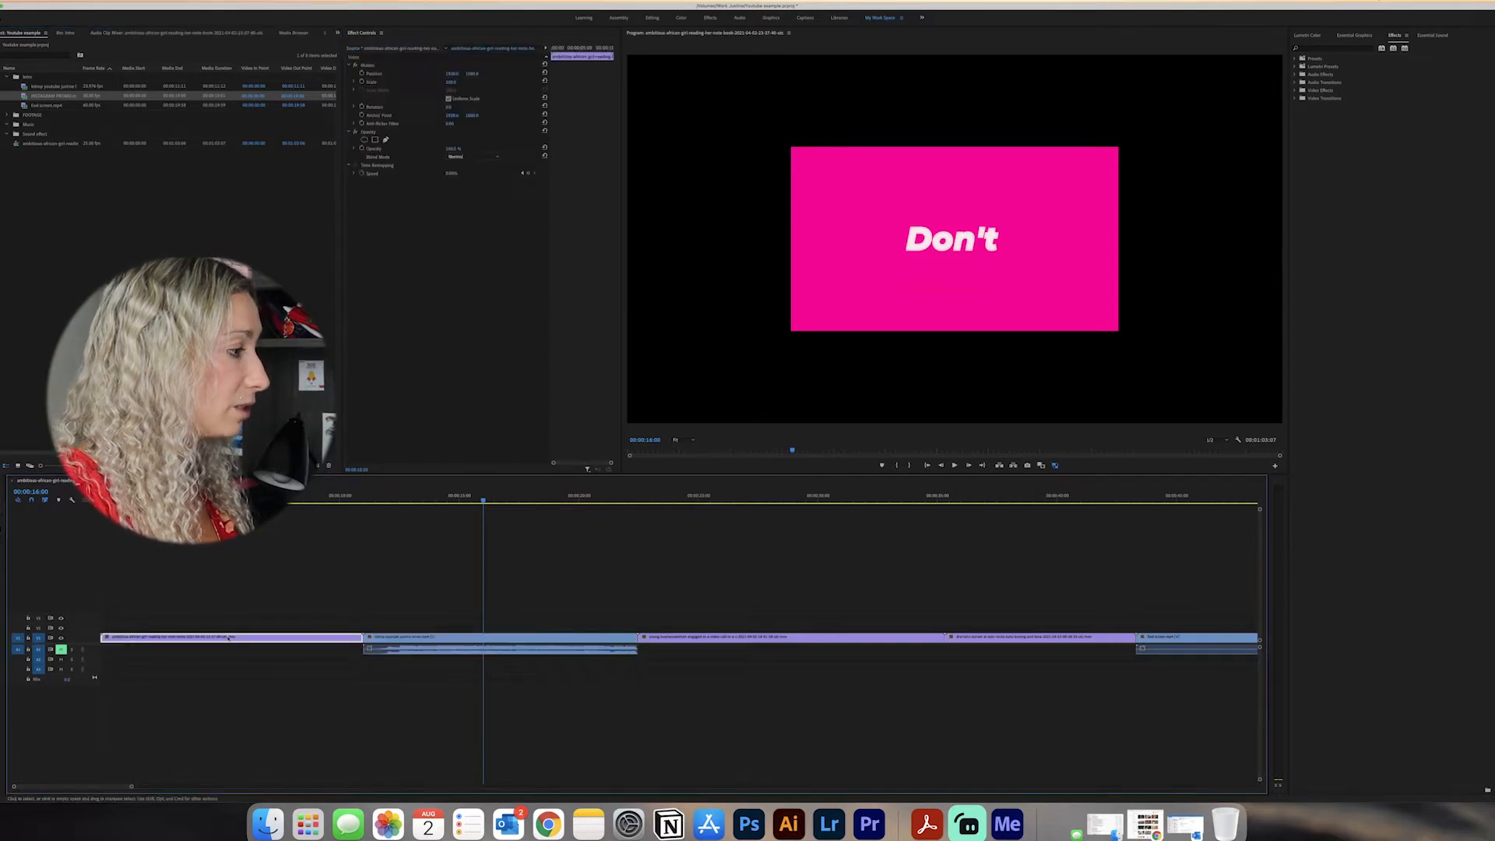
left_click_drag(483, 501, 249, 545)
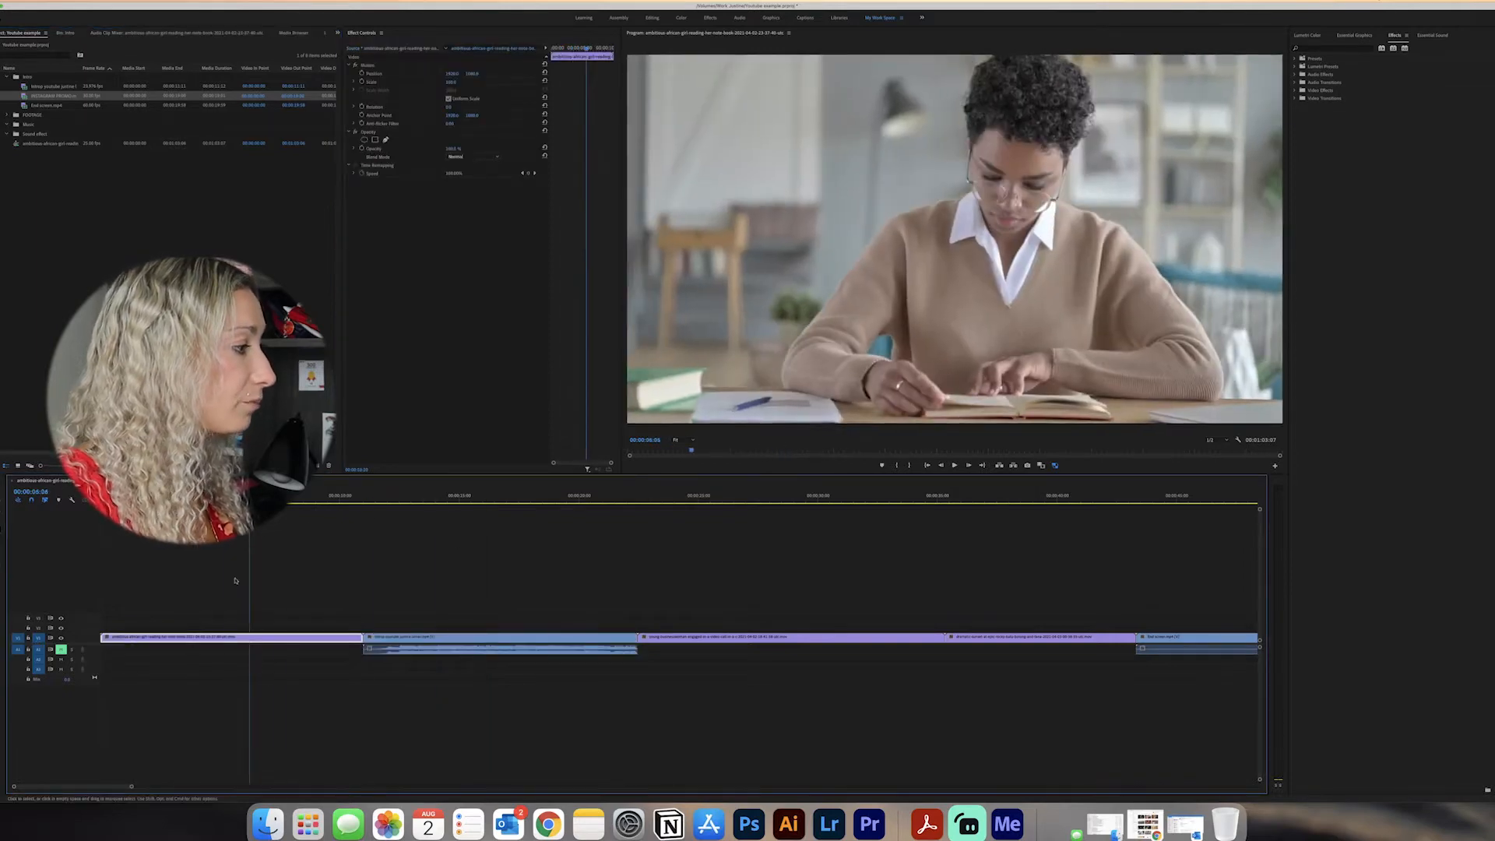
left_click_drag(203, 640, 225, 631)
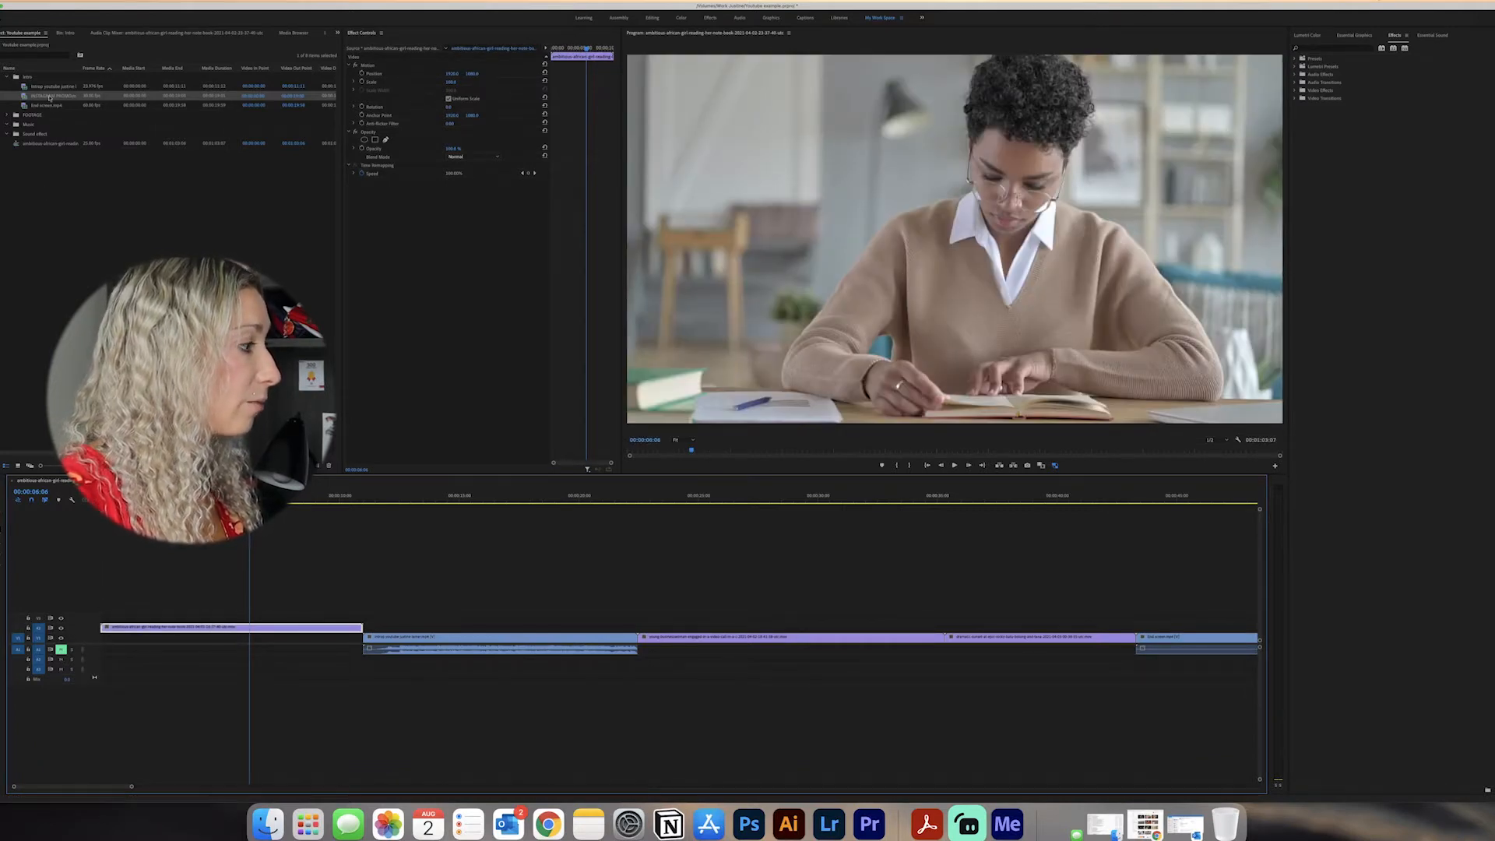
left_click_drag(49, 98, 114, 641)
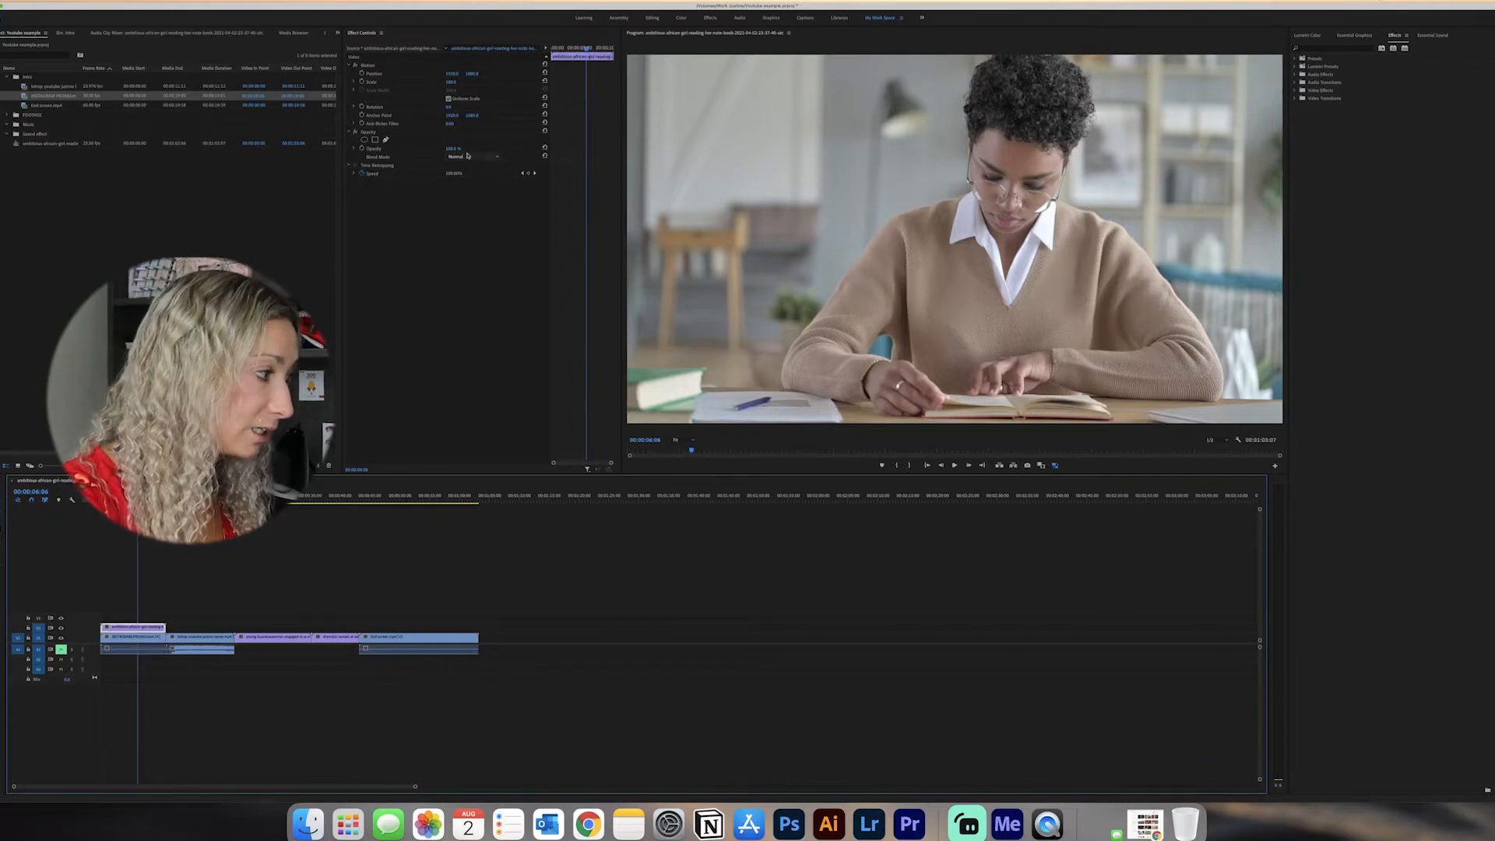
Scale the upper clip to 30 and slightly smaller as an inset, and enlarge the Instagram promo clip to fill the frame
left_click(448, 82)
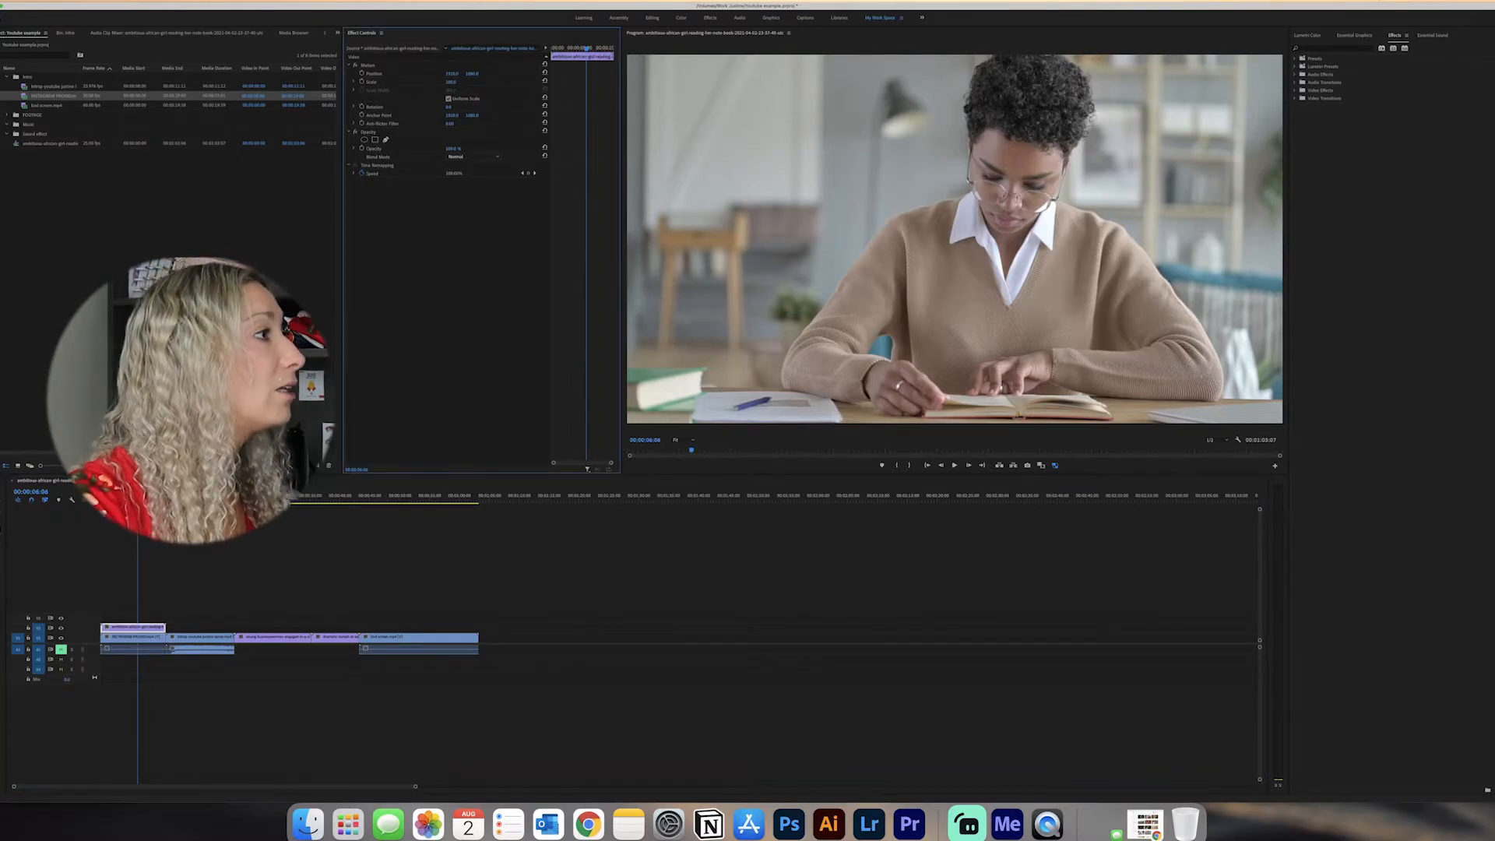
type("30")
key("Return")
left_click_drag(449, 82, 442, 81)
left_click(142, 643)
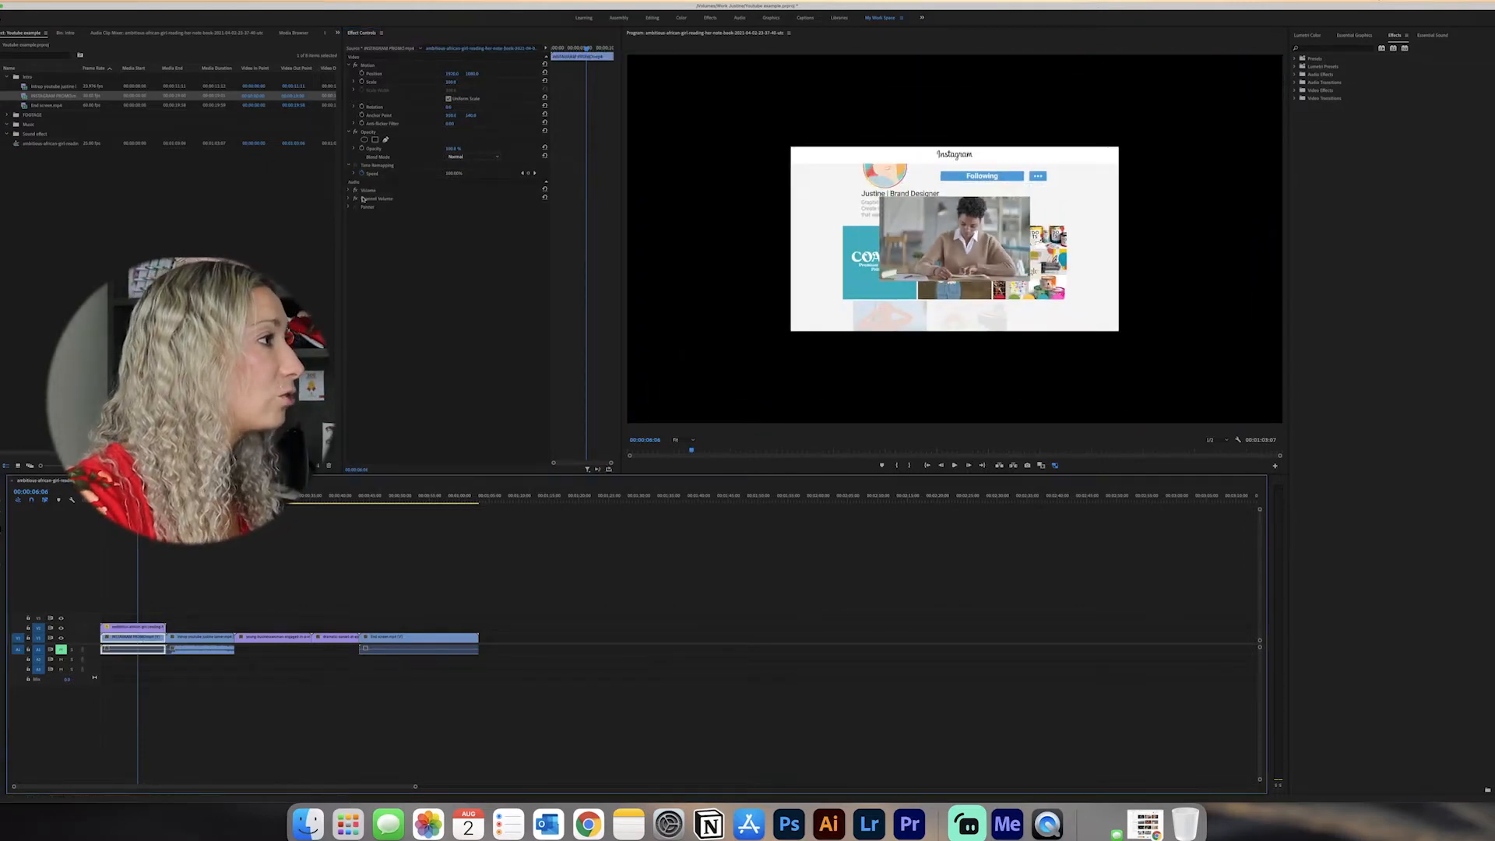
left_click_drag(452, 83, 536, 82)
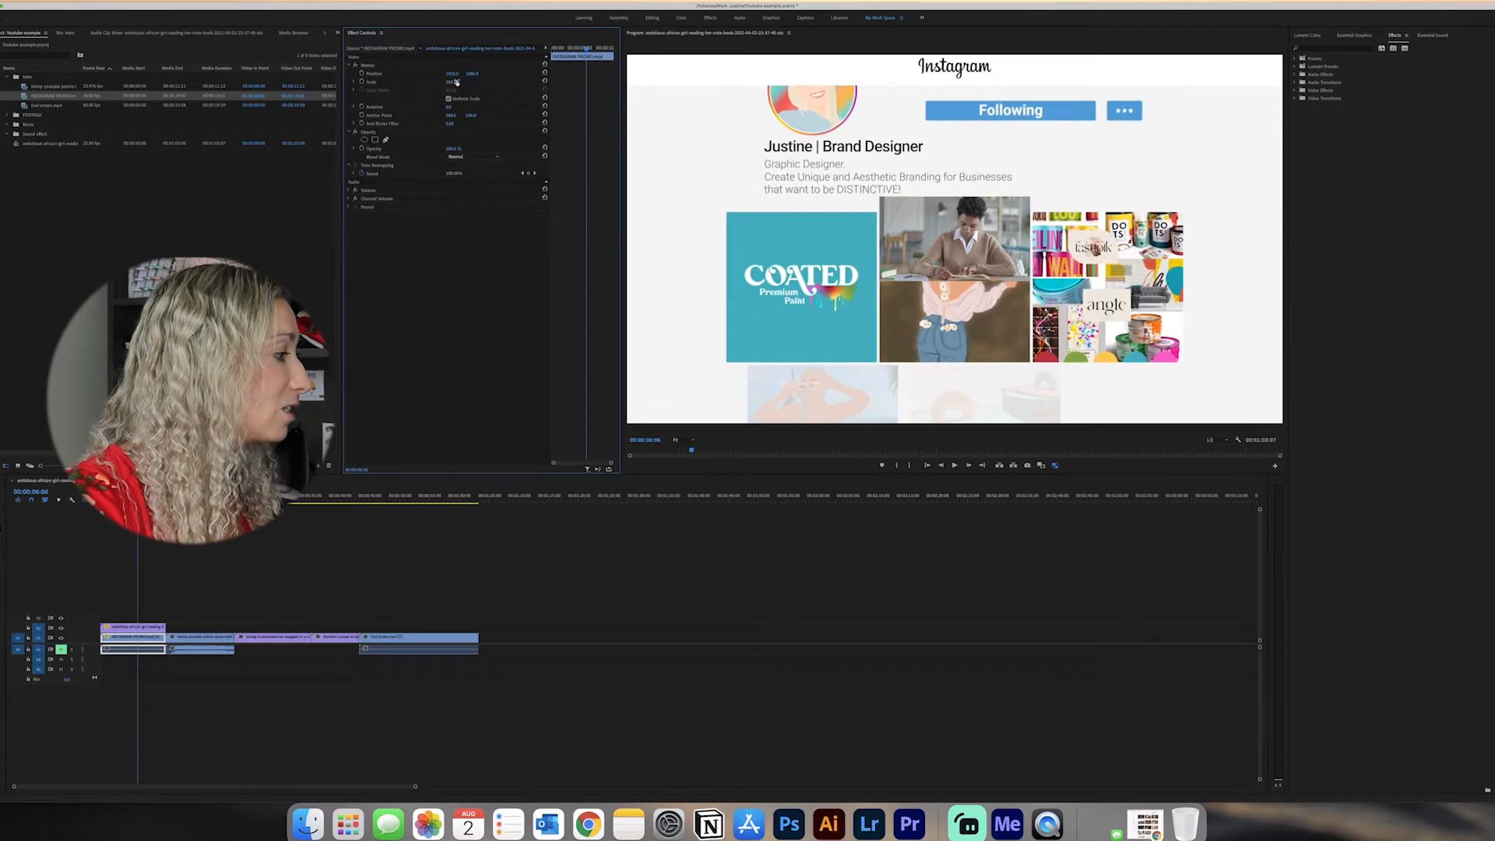
Enlarge the upper clip slightly, mask it to a circle around the woman and place it in the frame's lower-left corner
left_click(134, 627)
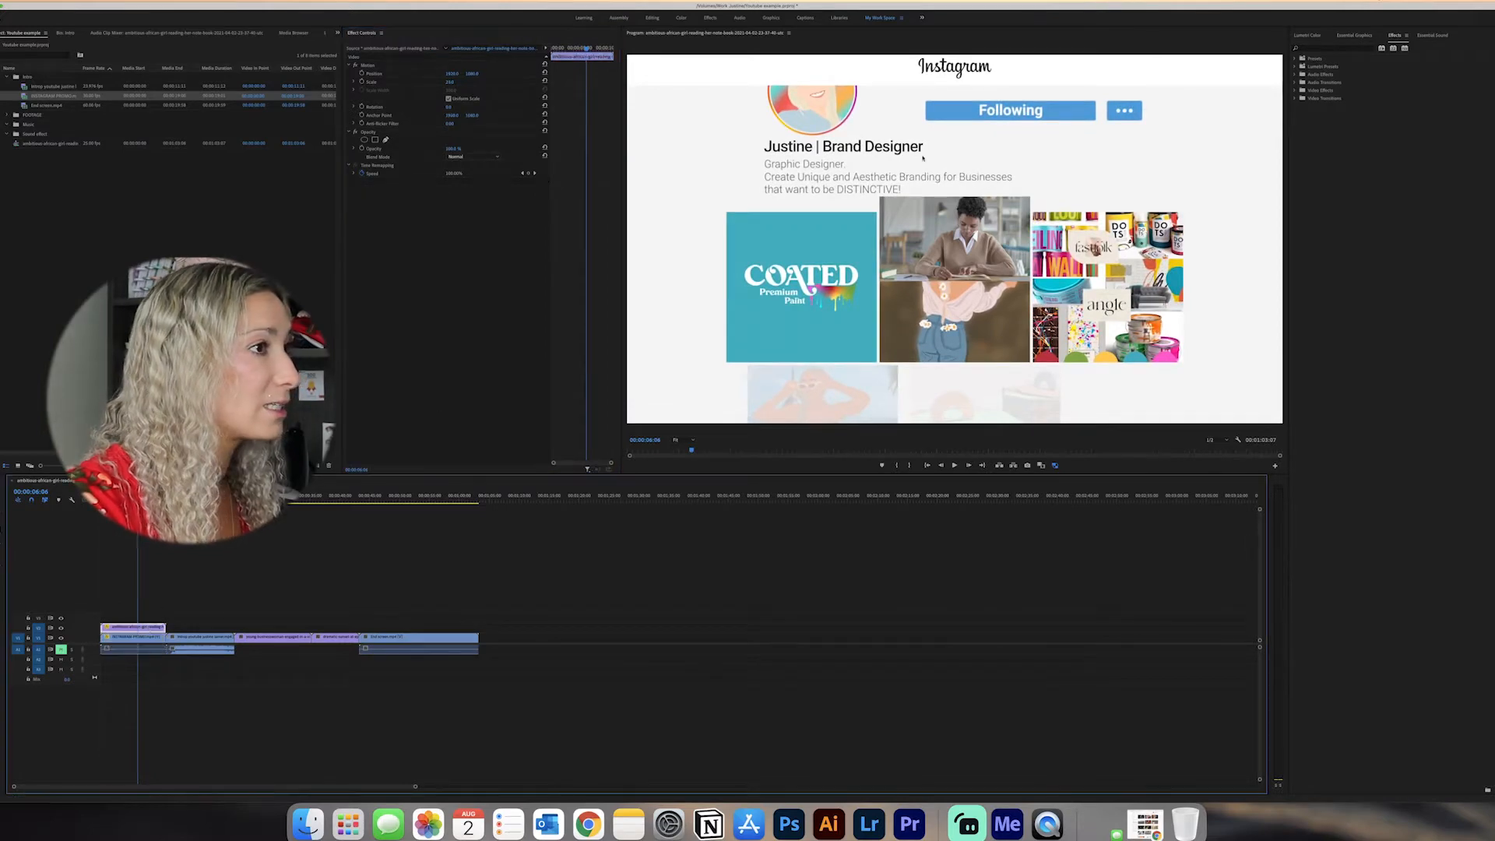
left_click_drag(453, 83, 491, 83)
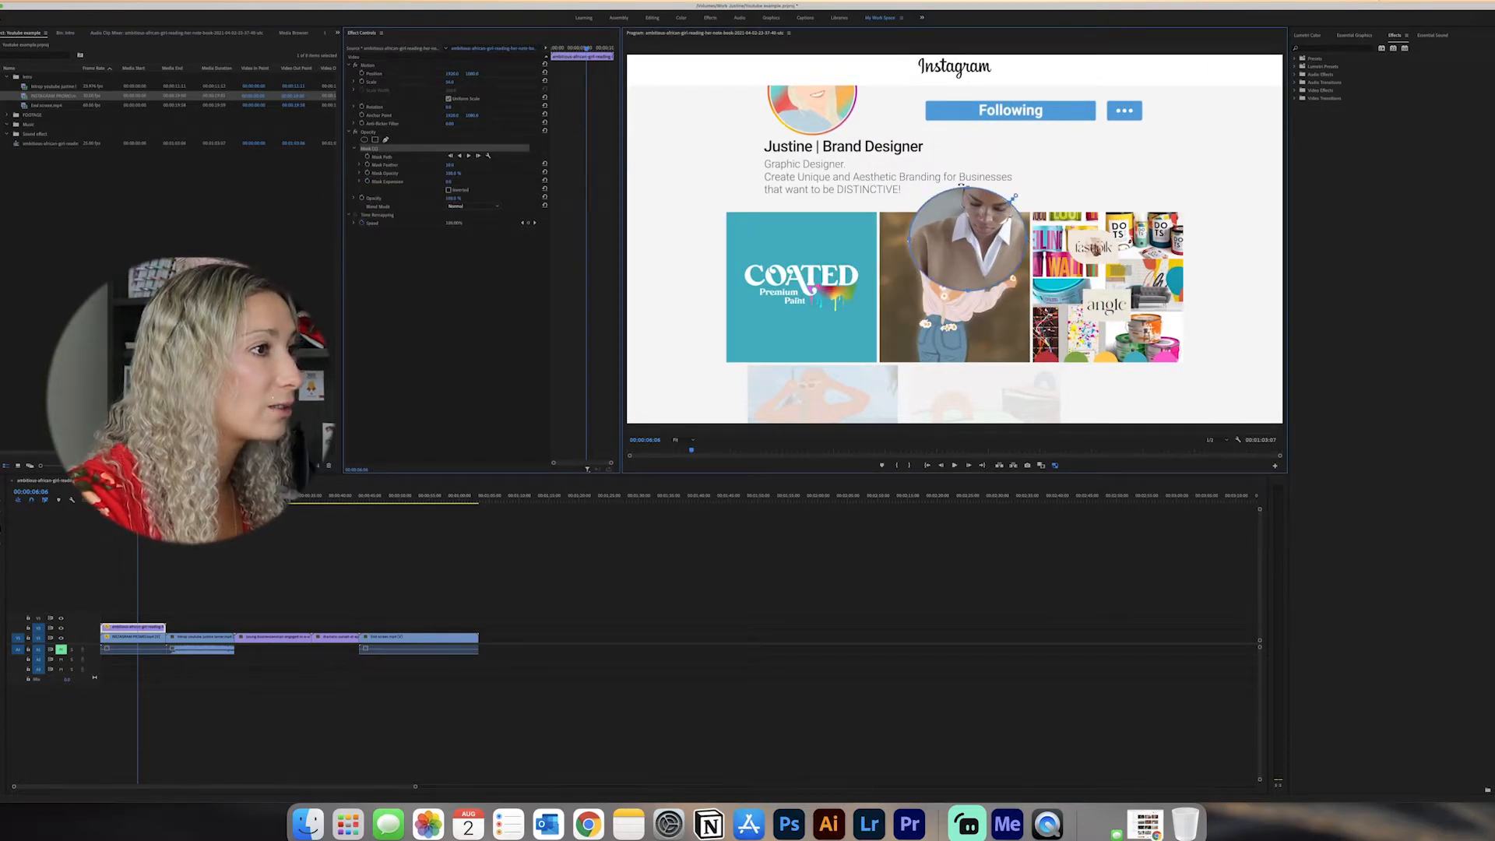
left_click_drag(969, 188, 974, 167)
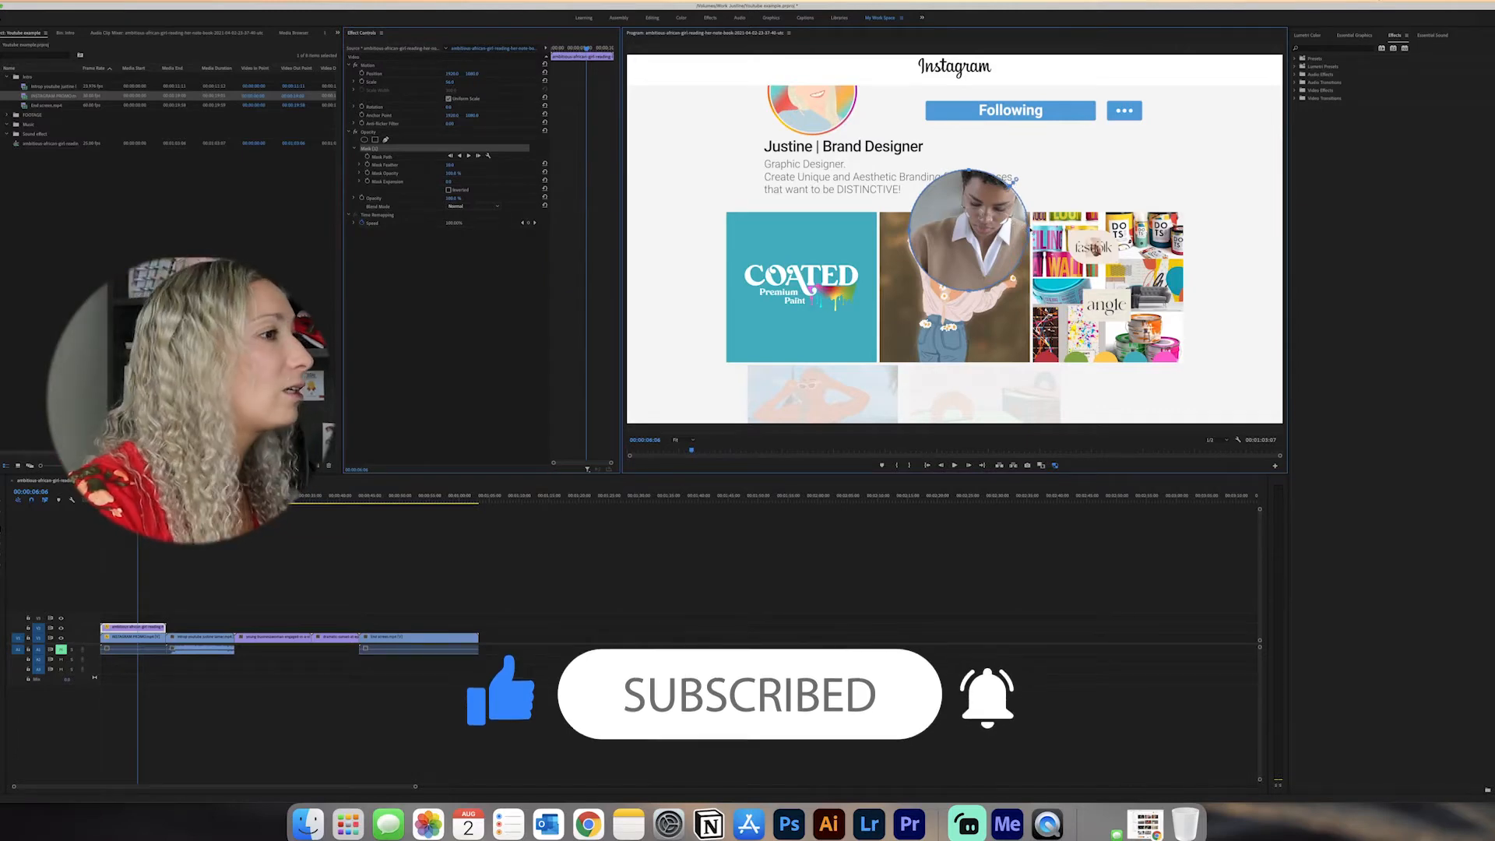
left_click_drag(1018, 180, 1023, 181)
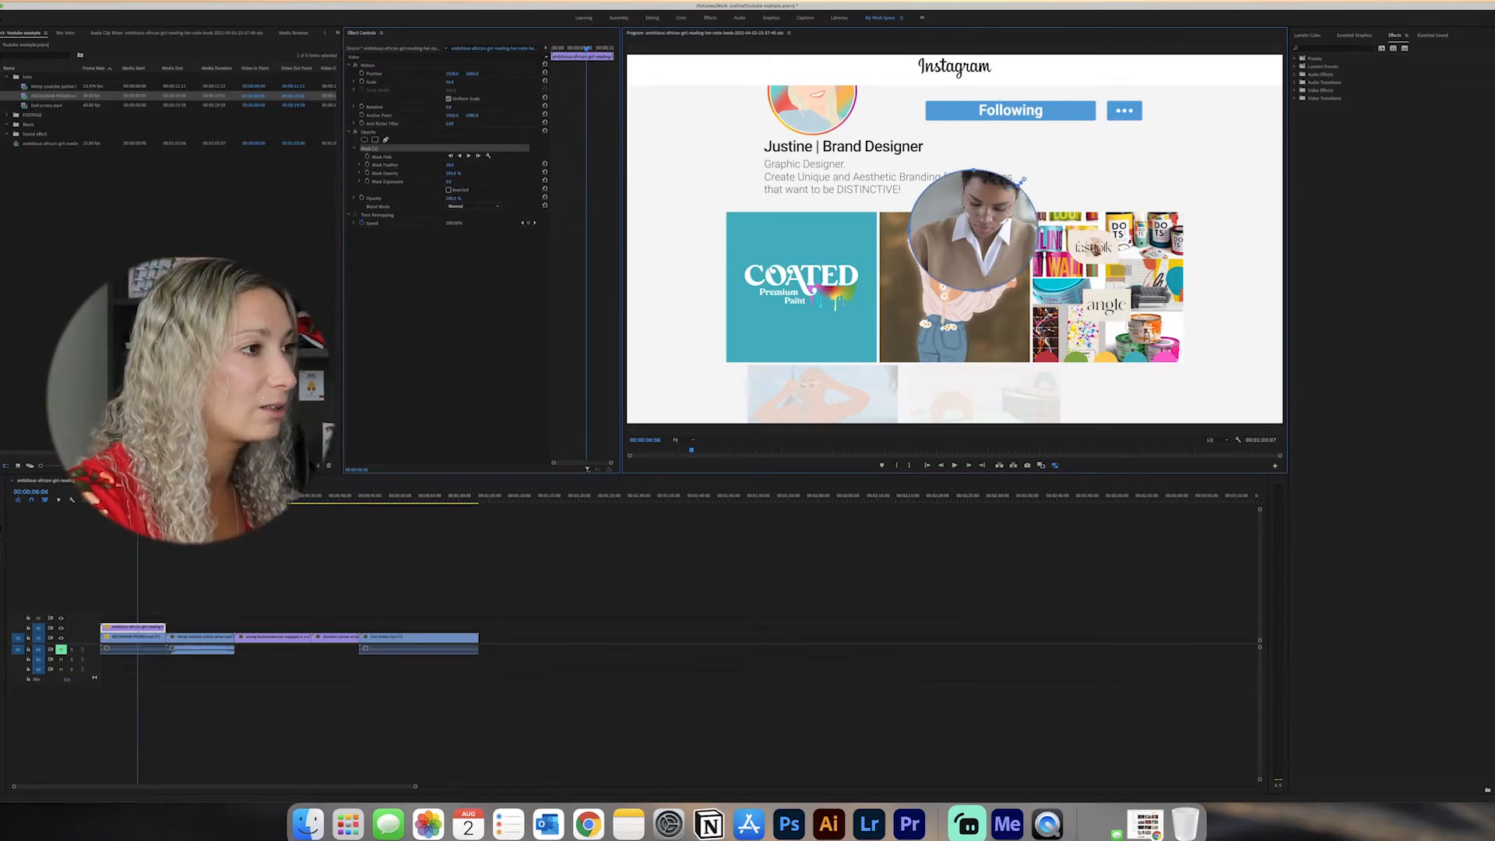
mouse_move(989, 218)
left_mouse_down()
mouse_move(984, 246)
mouse_move(999, 201)
left_mouse_up()
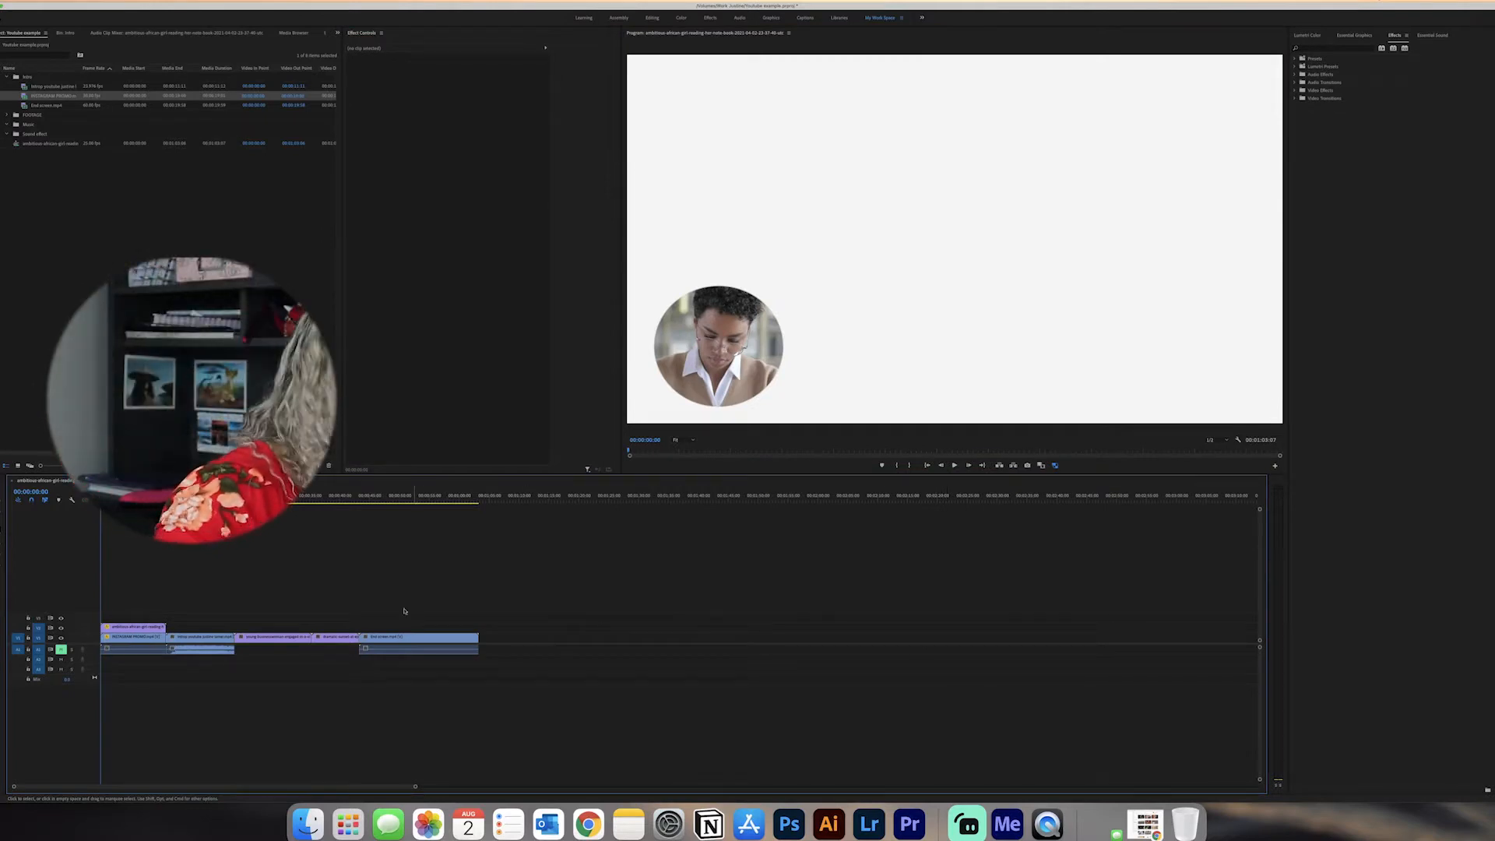
Trim the black opening off the intro clip at about 00:00:11:17 and close the gap before it
key("space")
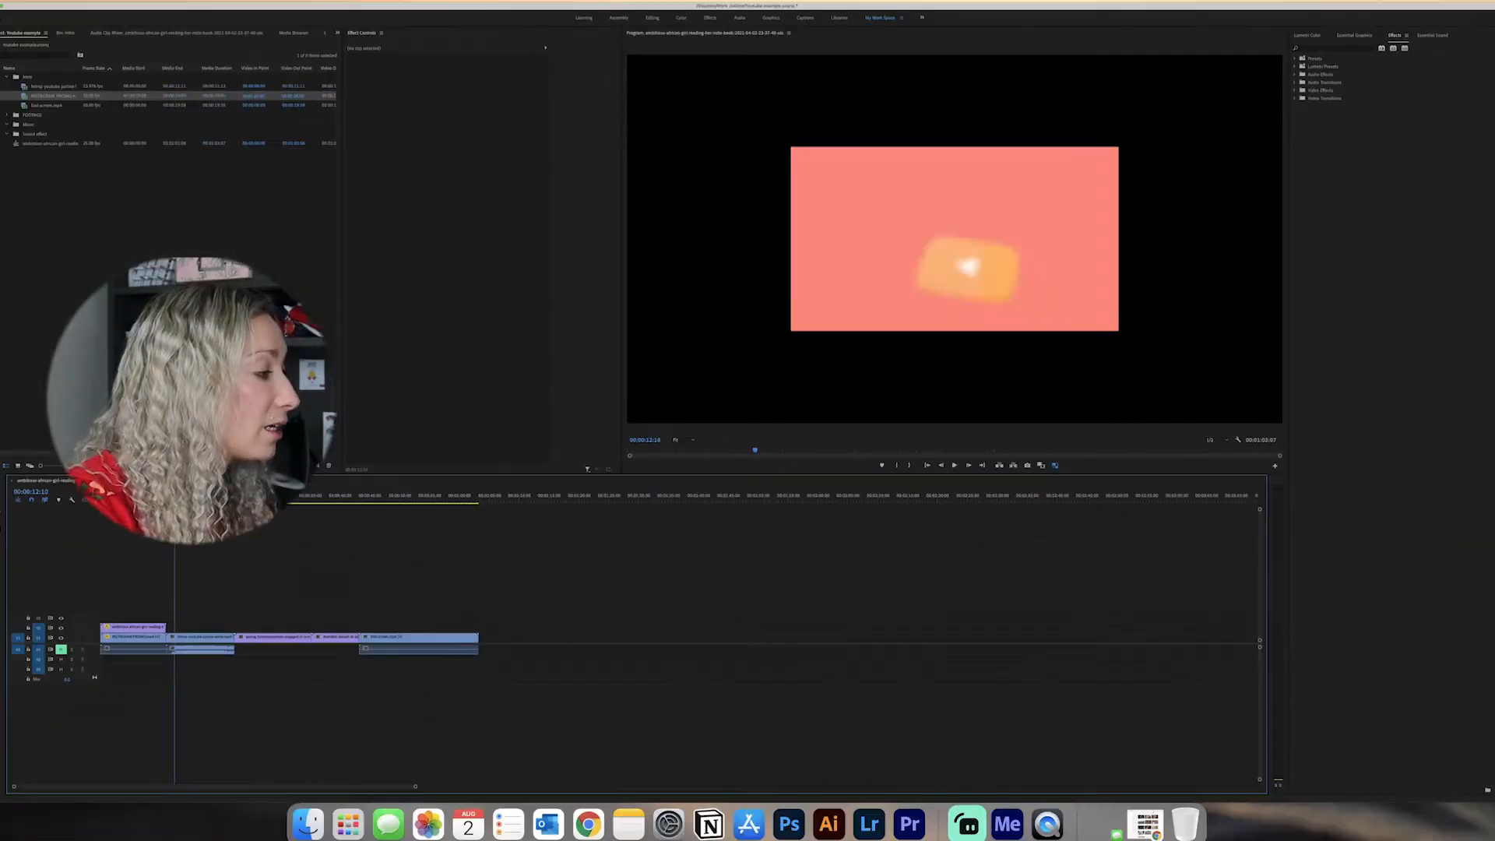
left_click_drag(175, 496, 169, 496)
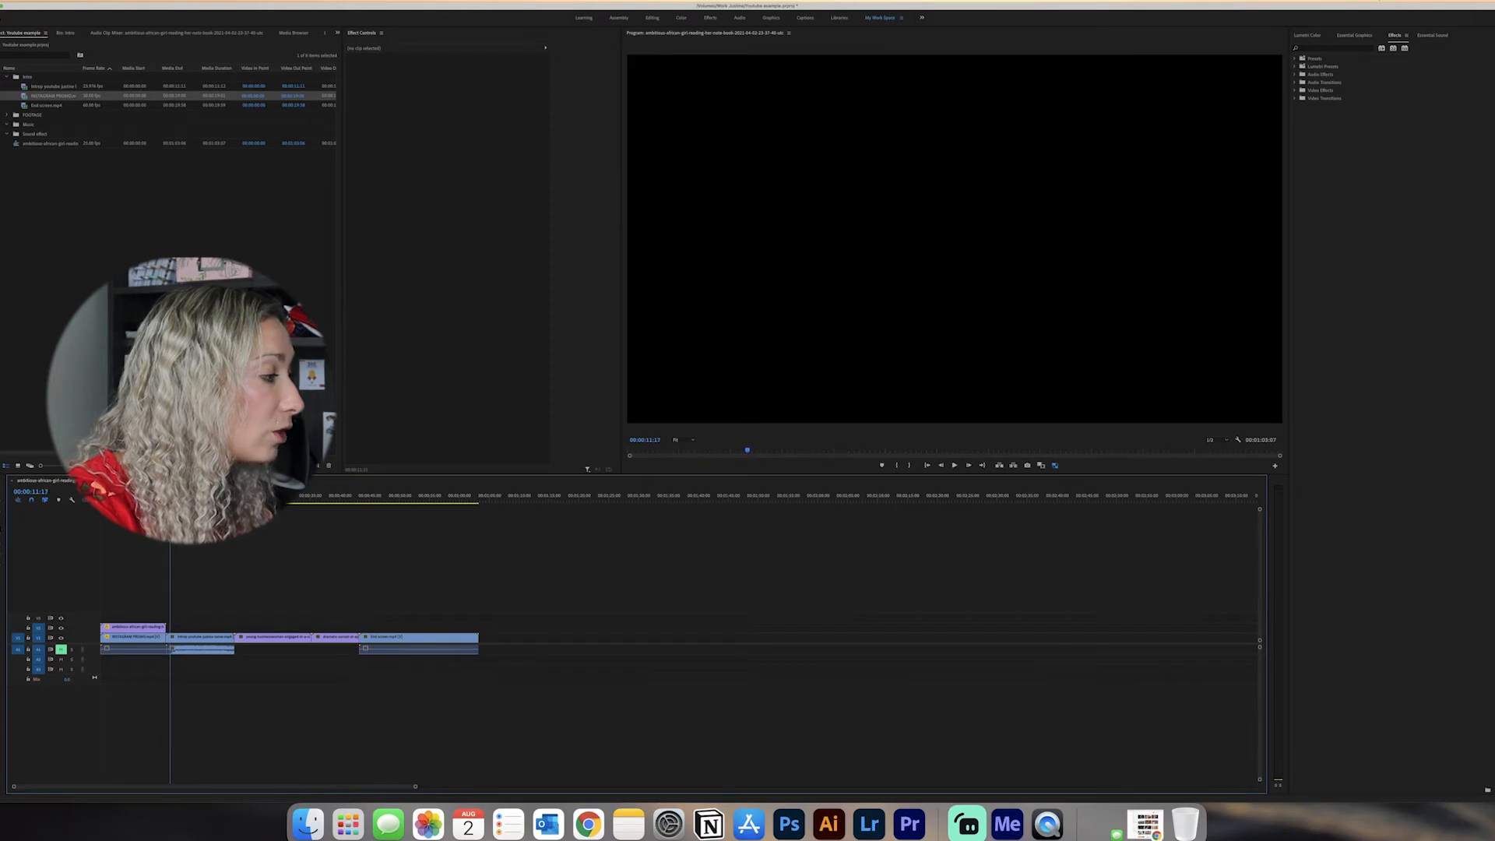
left_click(175, 648)
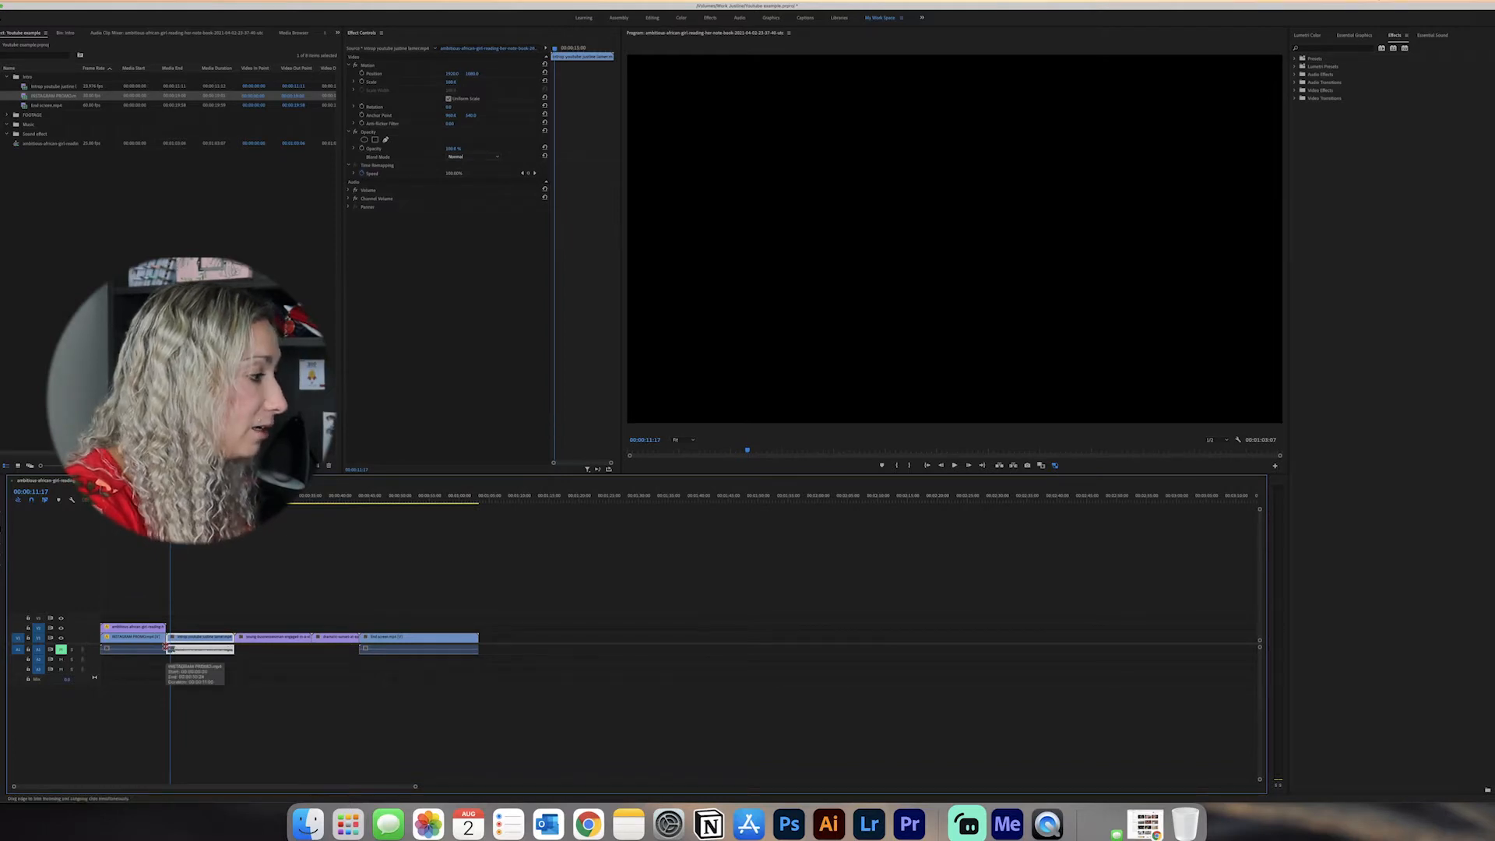
key("super+k")
key("Delete")
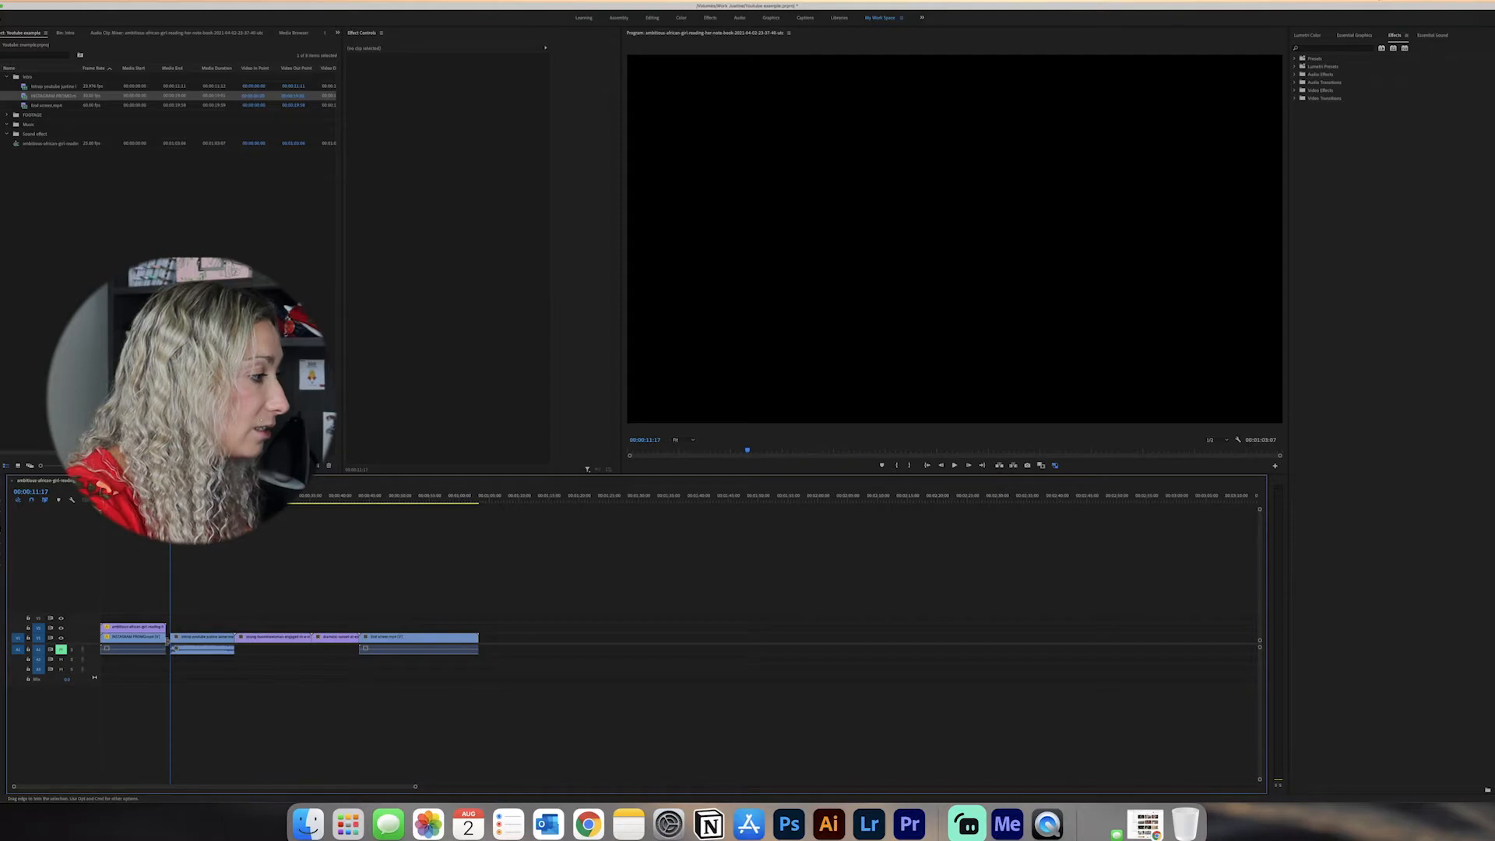
left_click(167, 639)
key("Delete")
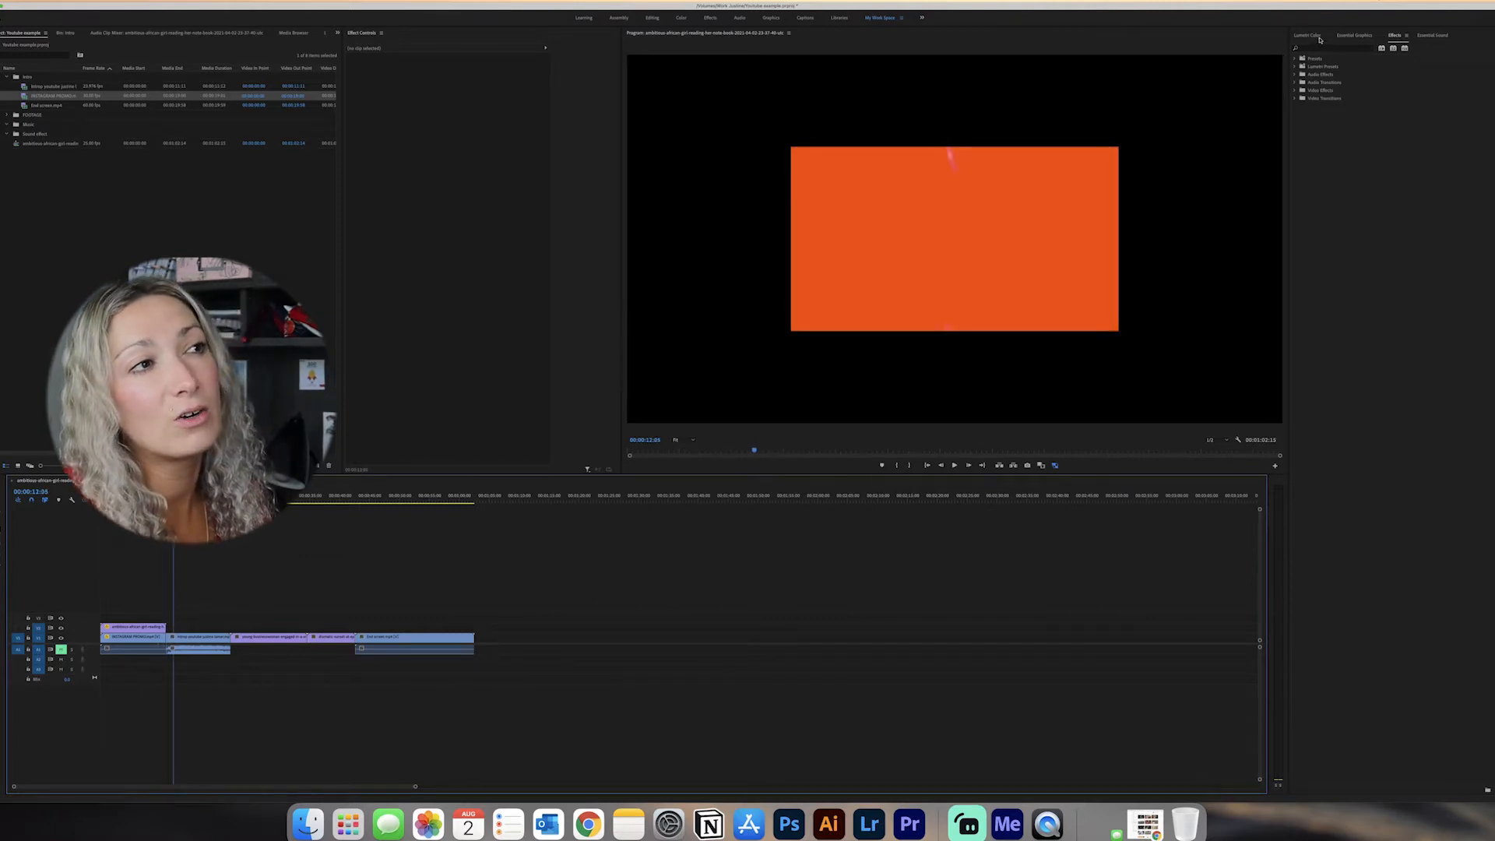
Apply the VR Light Leaks transition between the Instagram promo clip and the intro clip on track 1, and play it back
left_click(1296, 99)
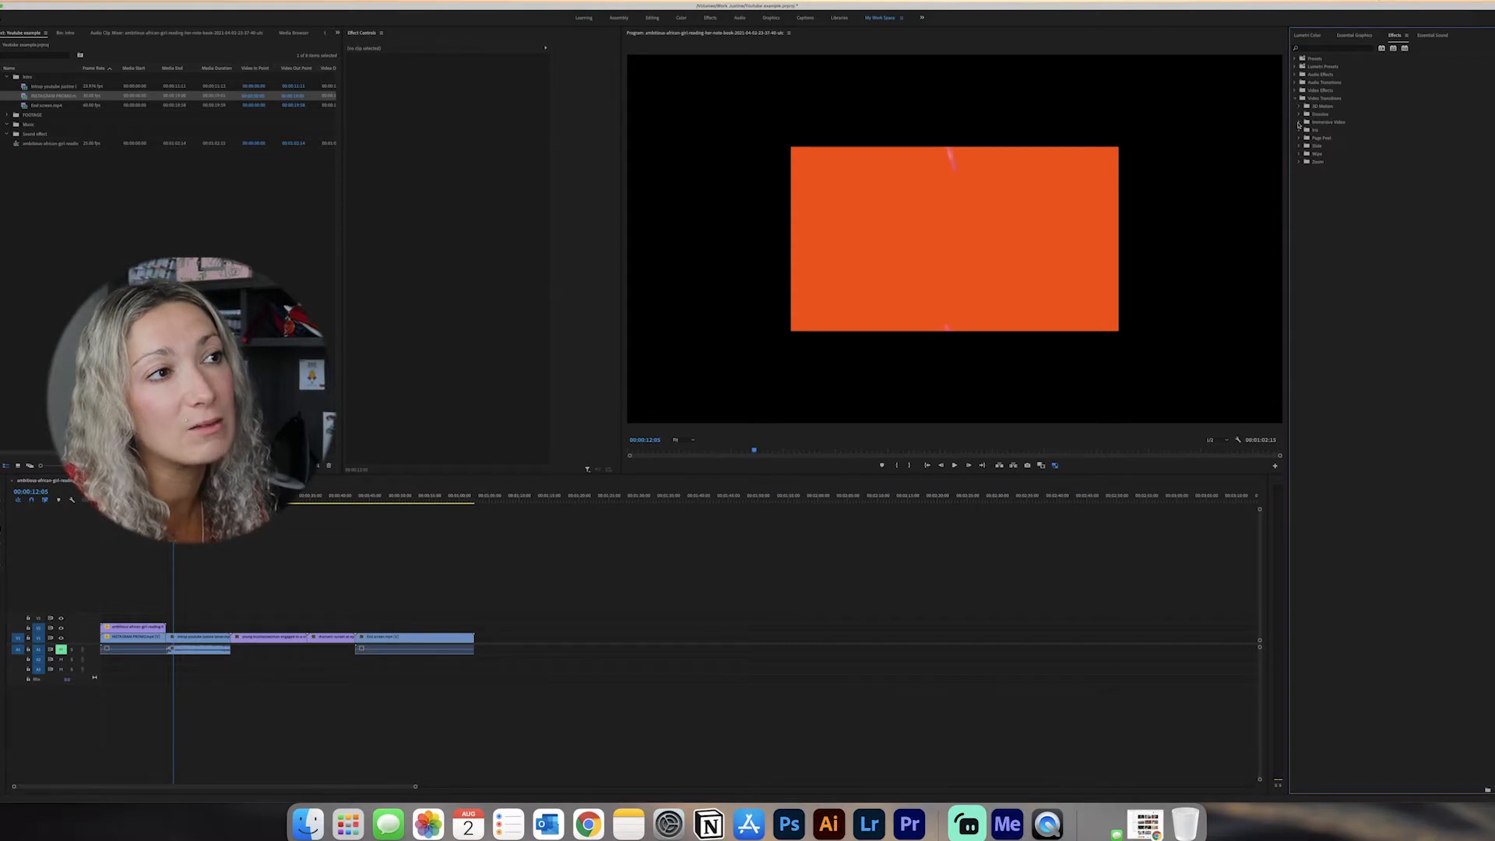
left_click(1299, 122)
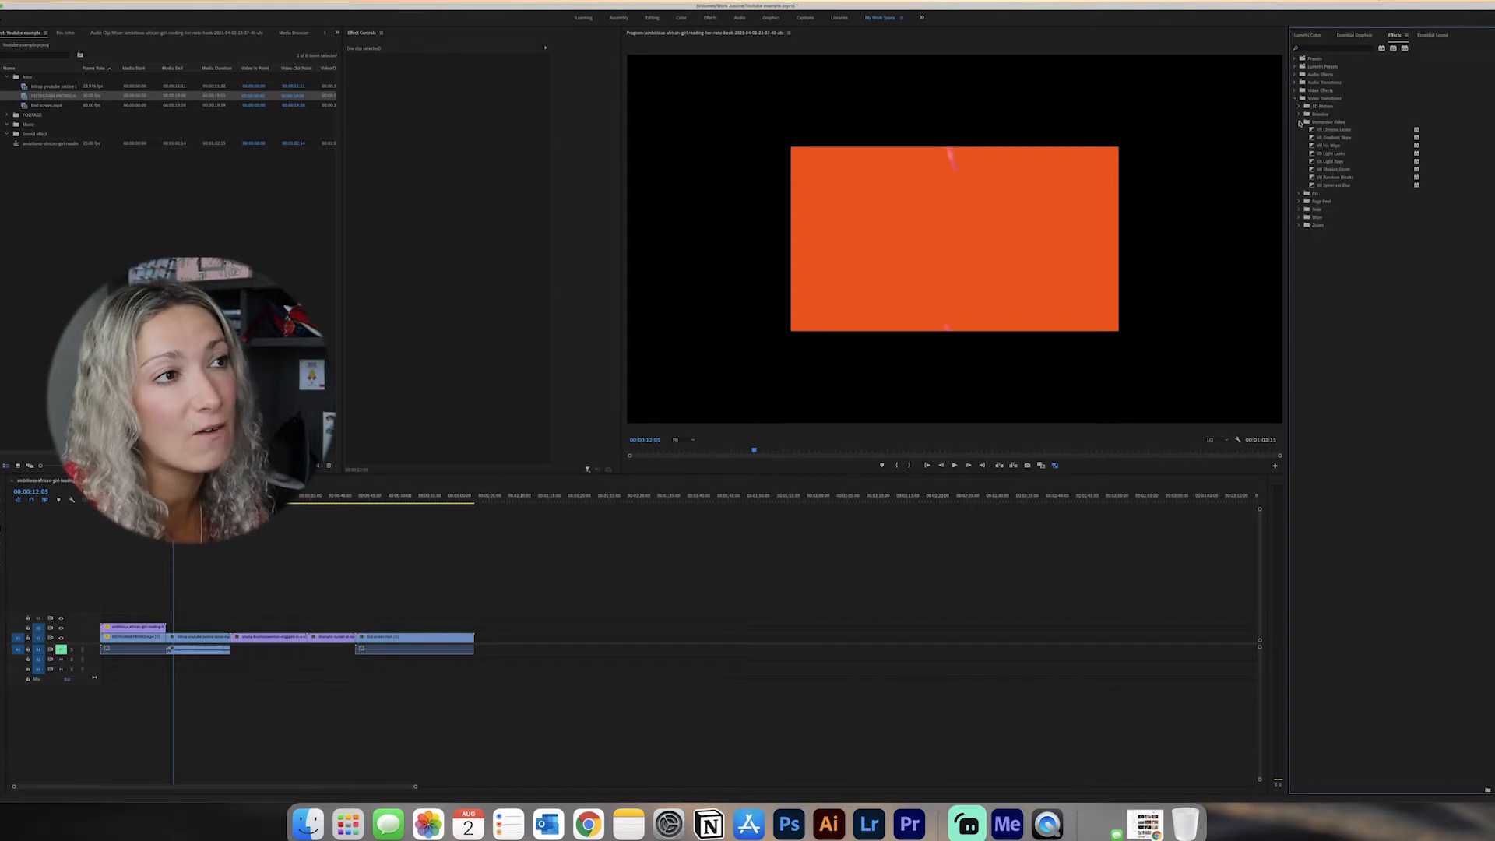
left_click(1334, 155)
left_click_drag(1177, 310, 518, 664)
left_click_drag(231, 645, 168, 639)
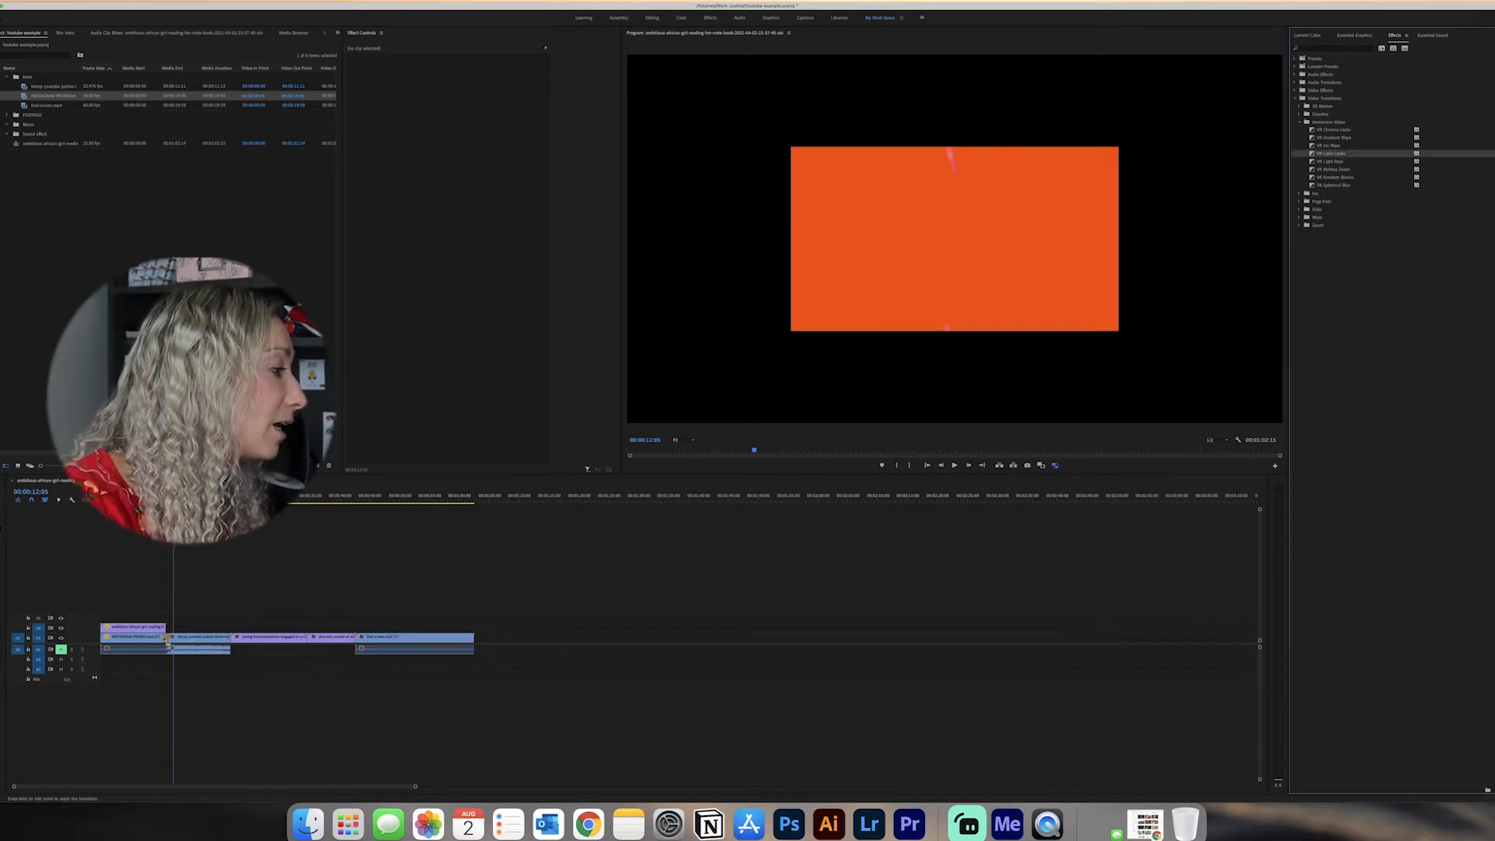
left_click_drag(173, 496, 157, 496)
key("space")
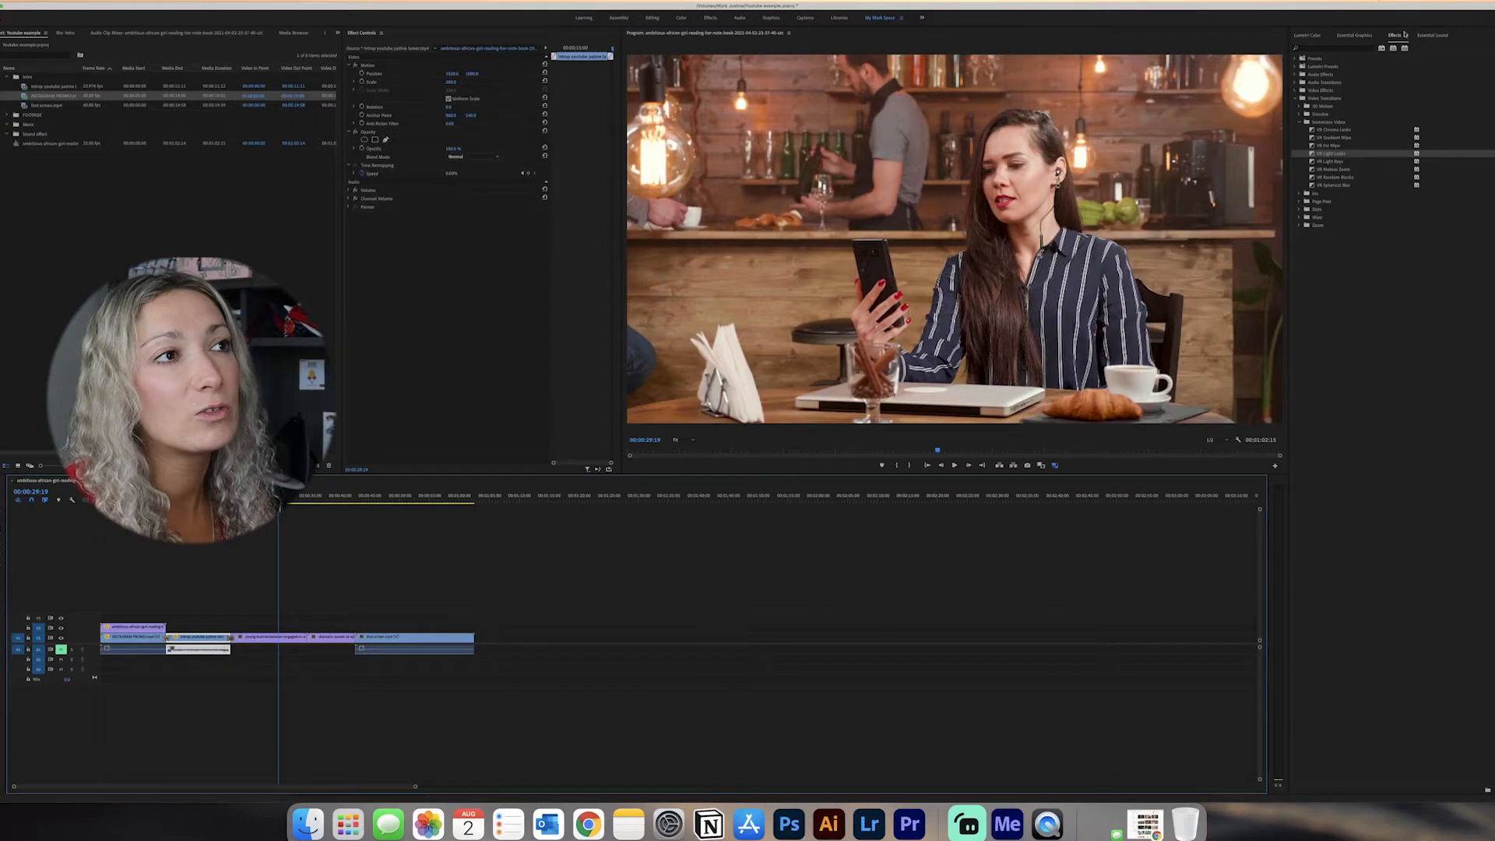
Add the white YouTube subscribe graphics template on track 2 above the clip of the woman with the phone, and shorten its end
left_click(1355, 36)
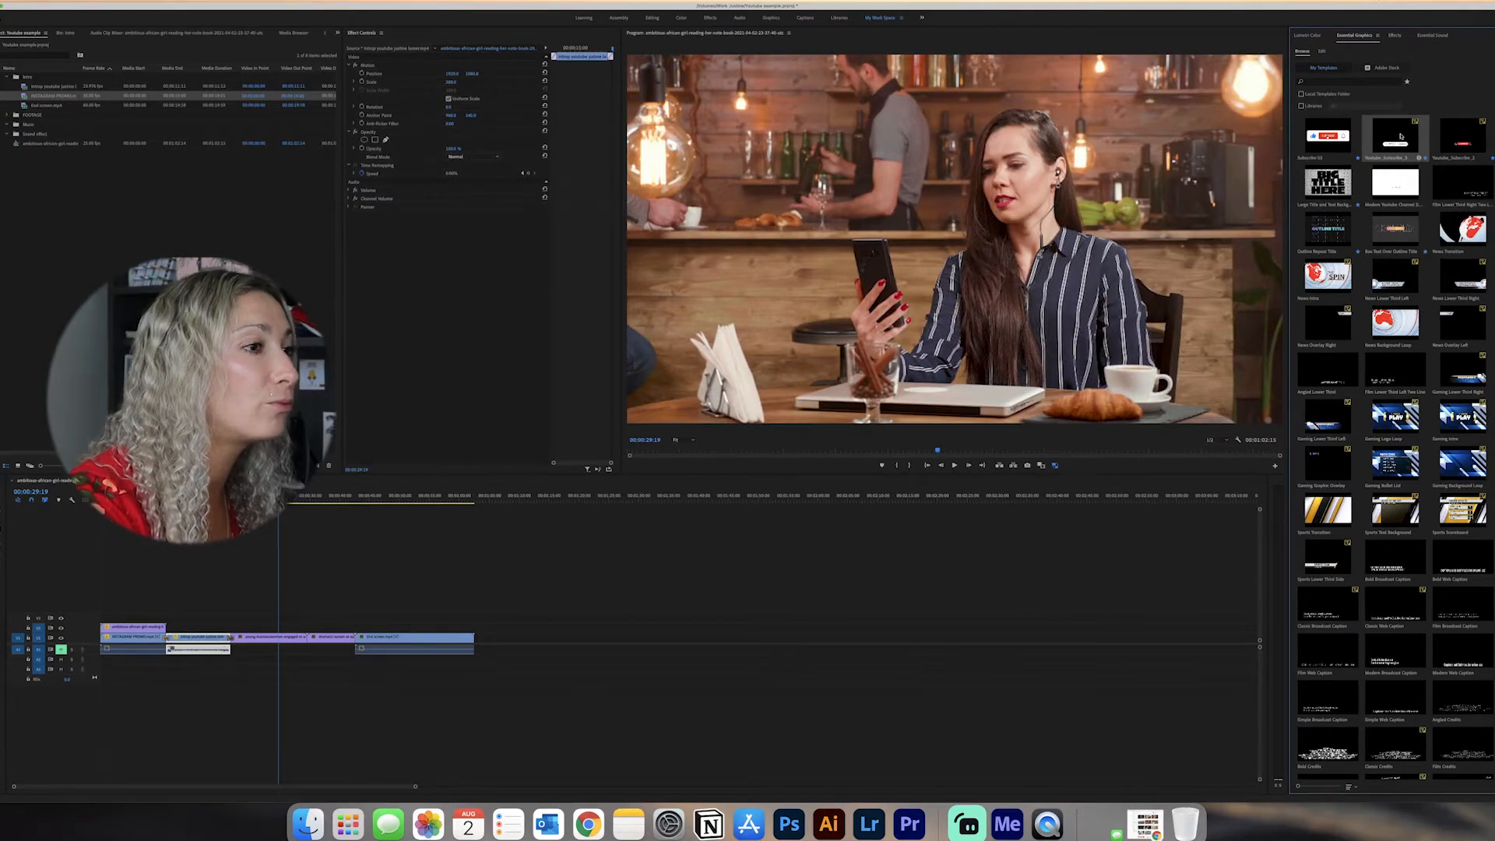
left_click_drag(629, 521, 251, 628)
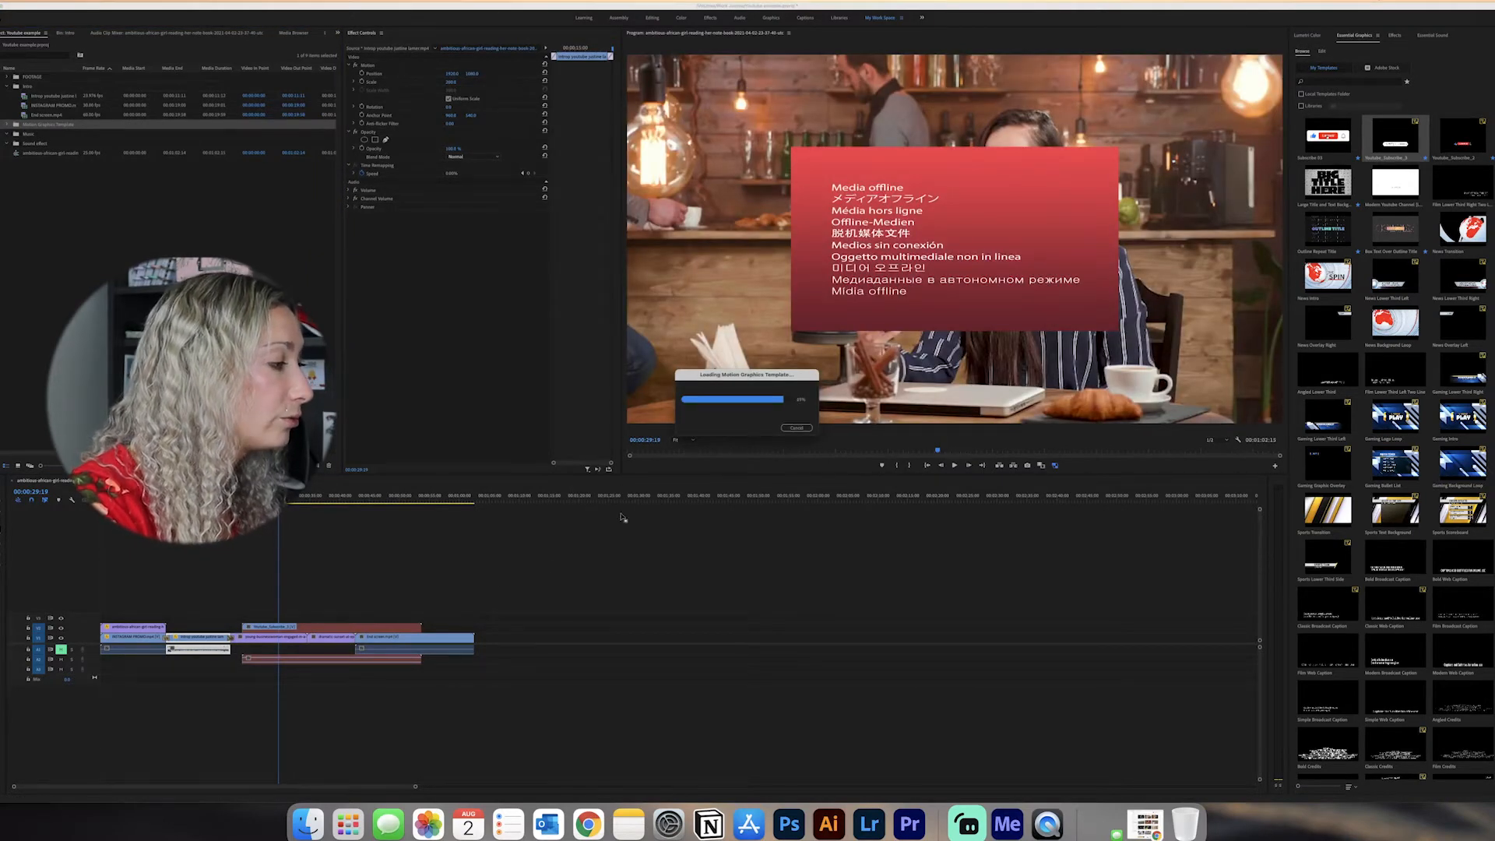
left_click(420, 628)
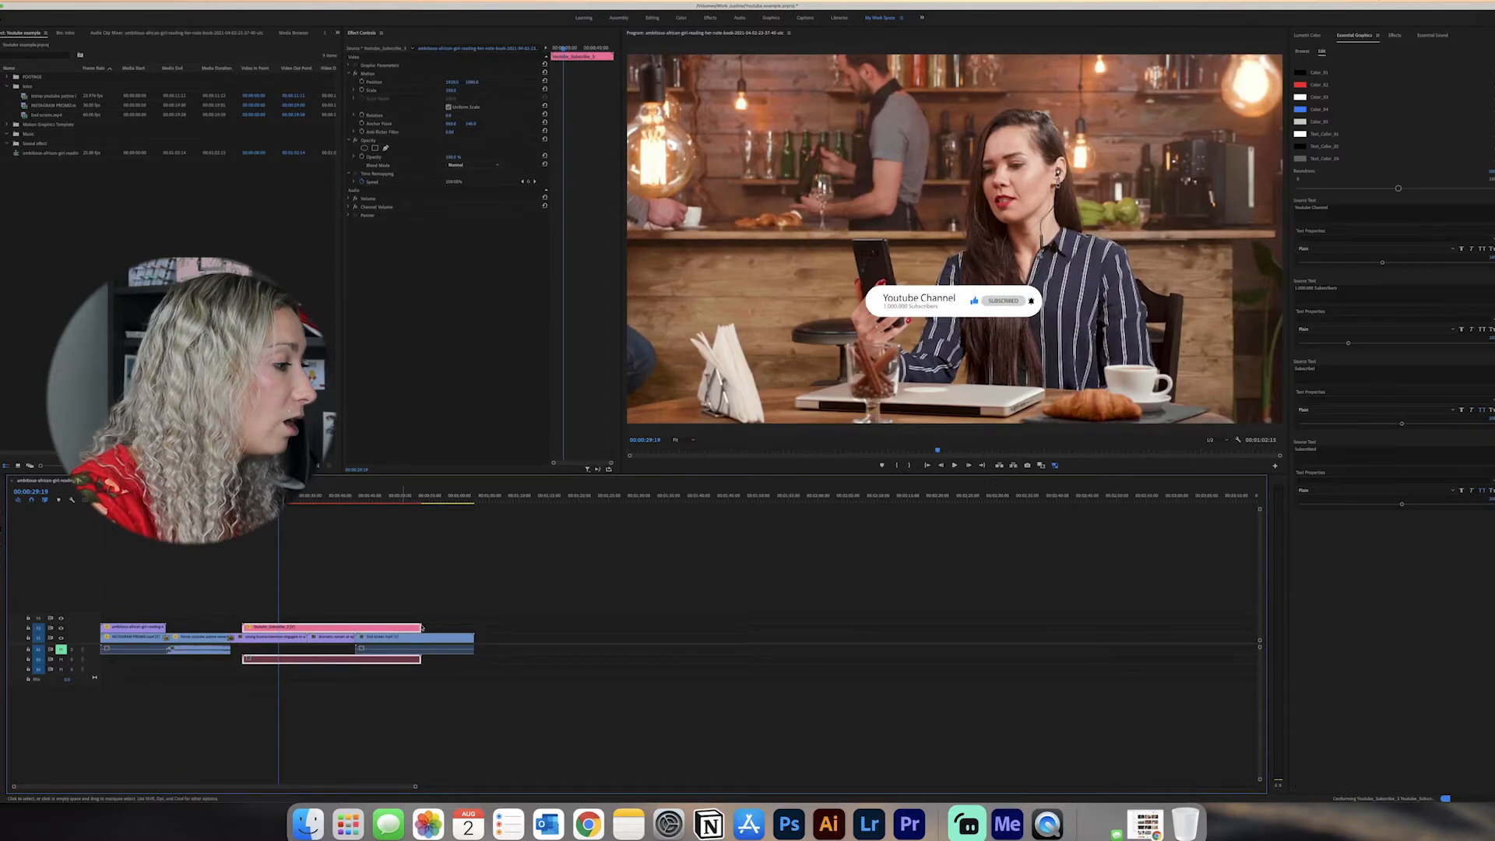
left_click(871, 475)
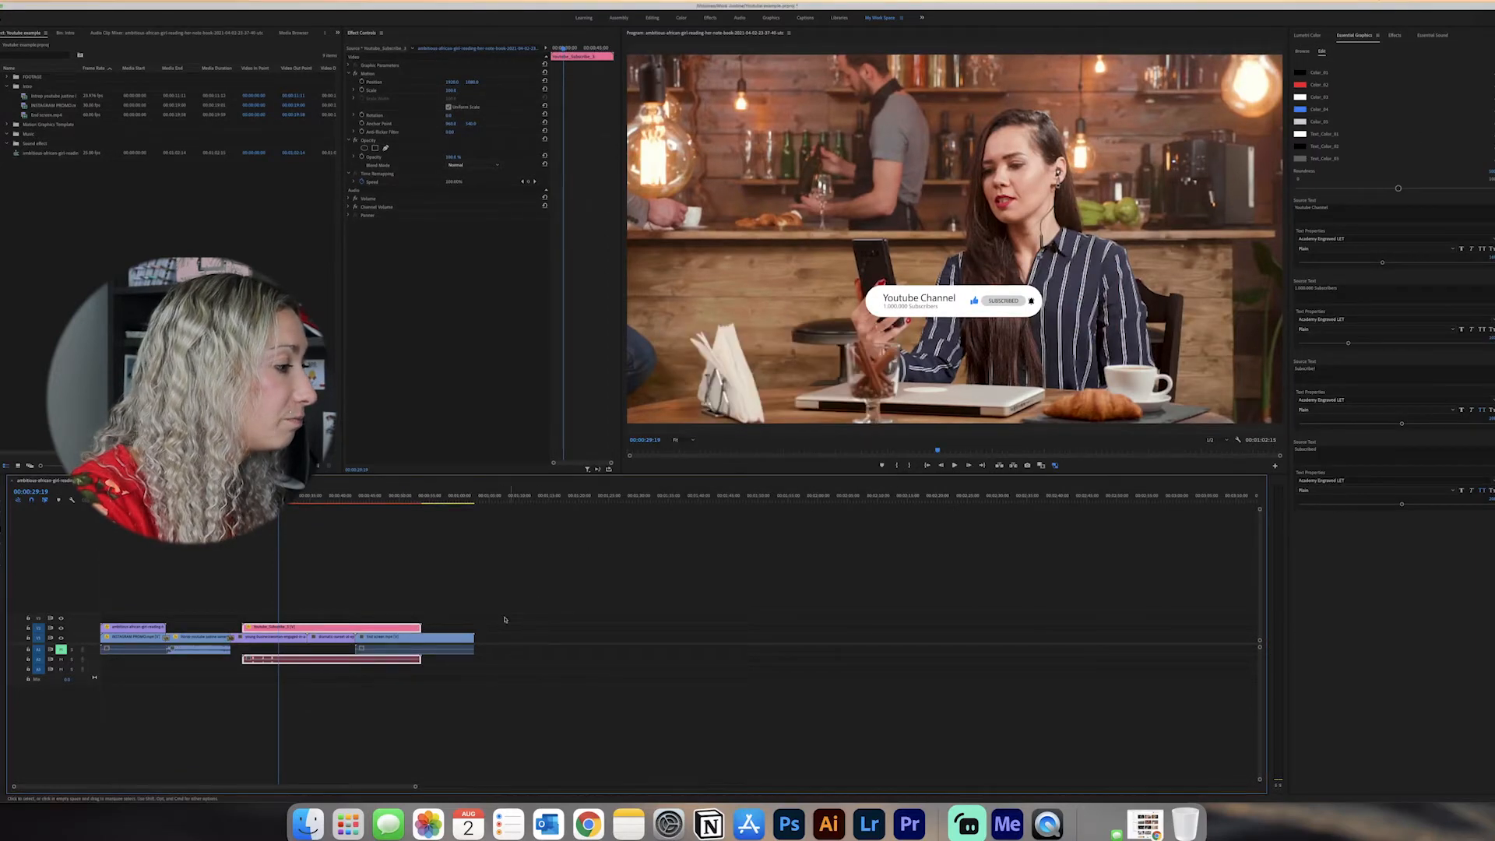
left_click_drag(420, 627, 341, 632)
Enlarge the subscribe graphic and move it to the lower-right corner of the frame
mouse_move(278, 495)
left_mouse_down()
mouse_move(231, 495)
mouse_move(276, 524)
left_mouse_up()
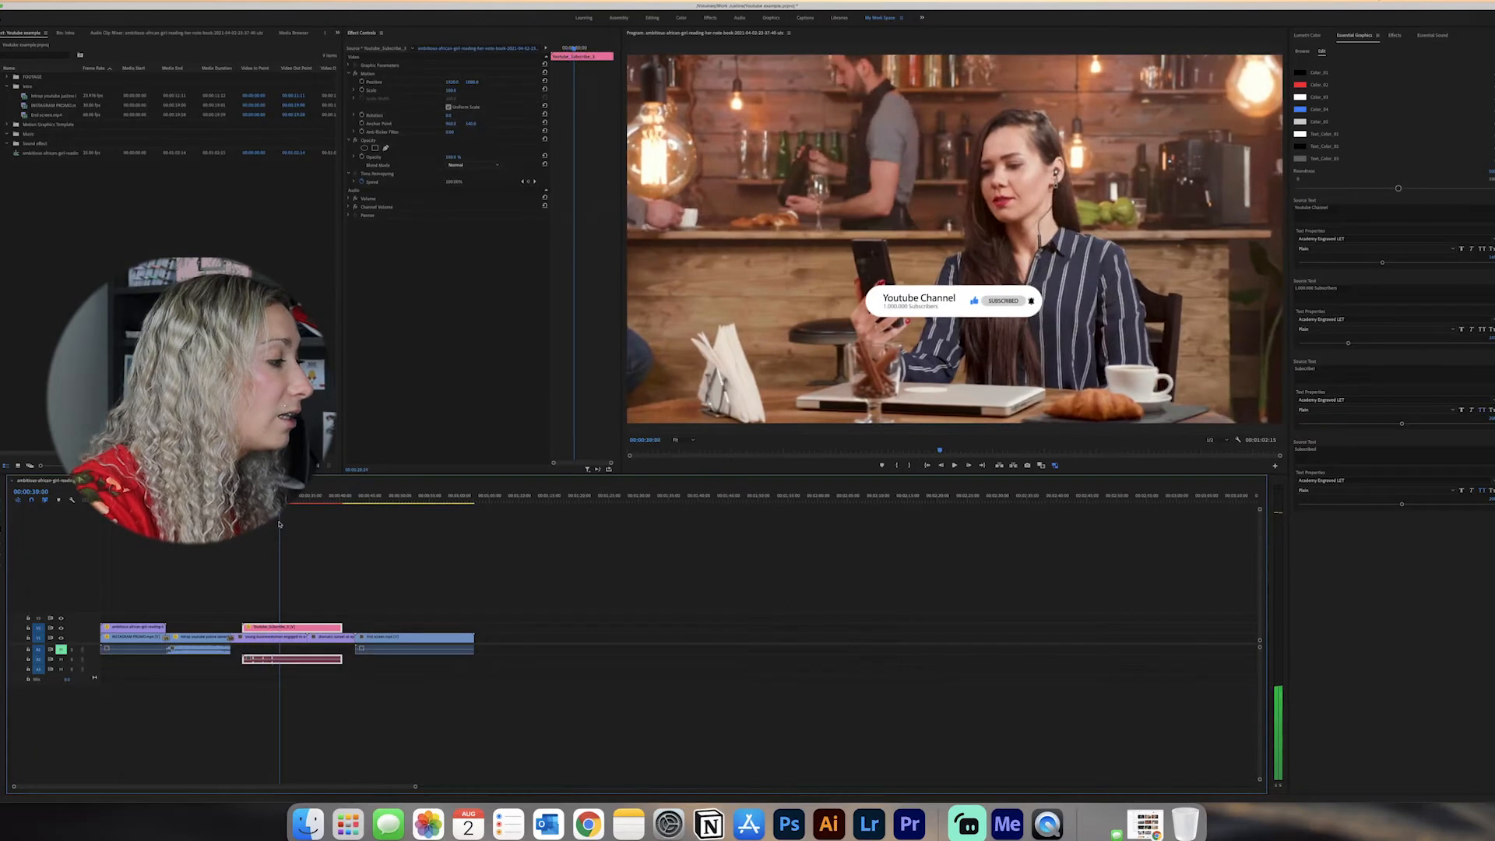
mouse_move(280, 528)
left_mouse_down()
mouse_move(252, 530)
mouse_move(279, 533)
left_mouse_up()
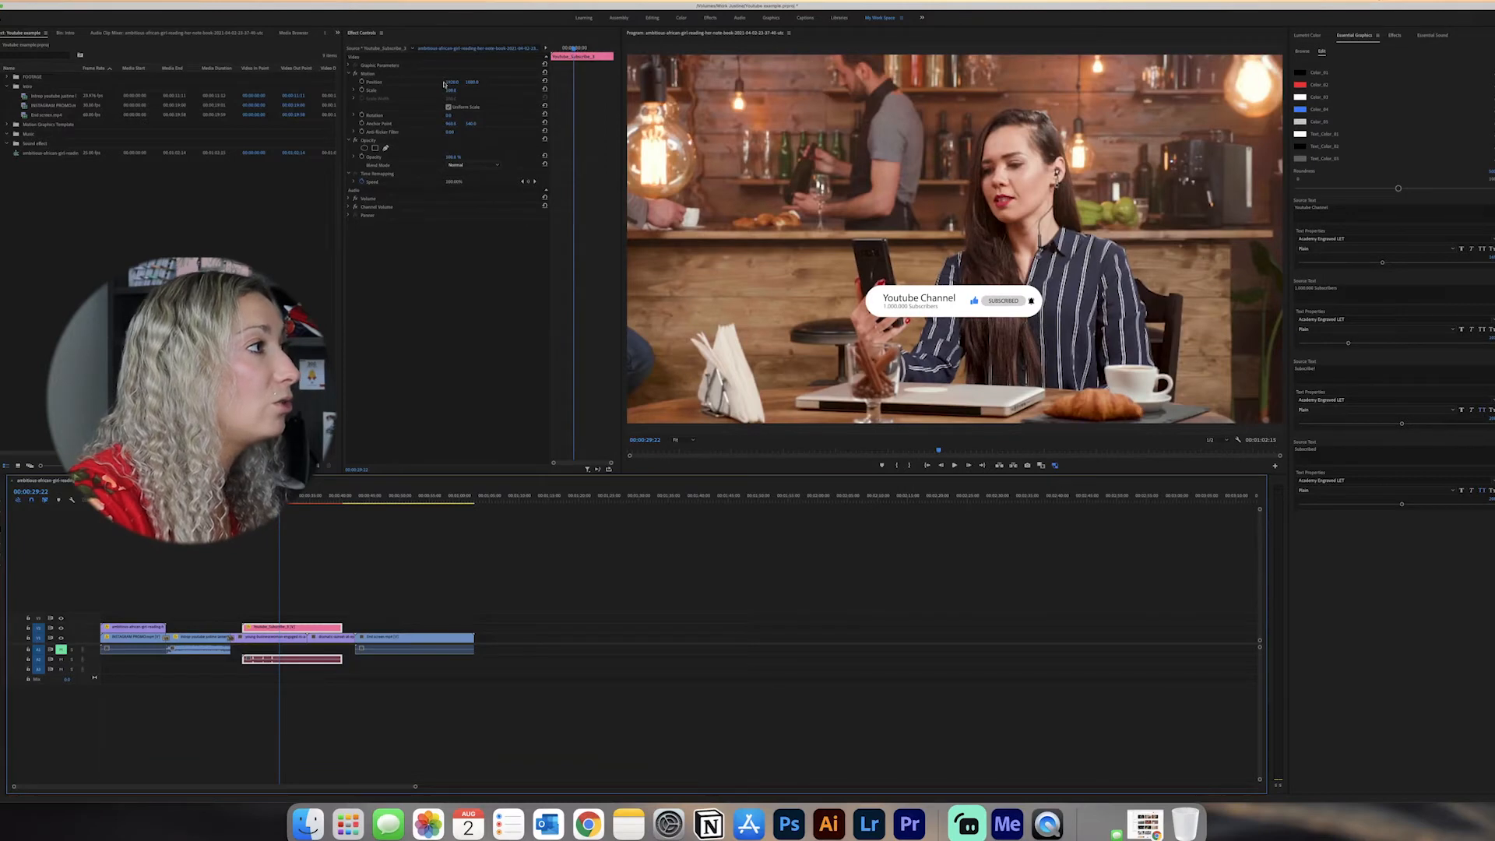
left_click_drag(449, 91, 771, 82)
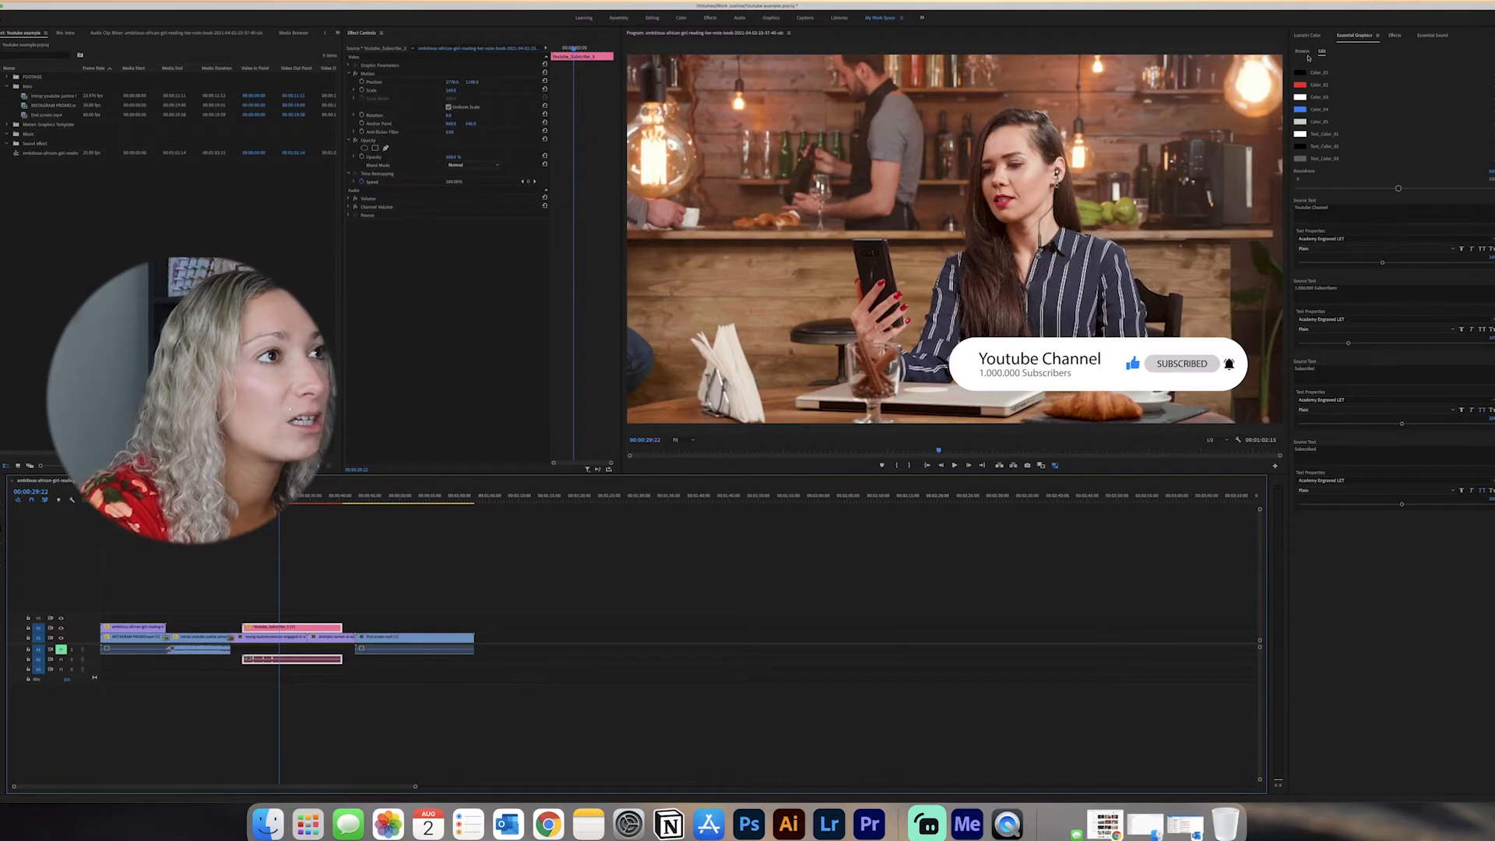
Replace the subscribe graphic's channel name with the creator's full name and its subscriber line with "Let's make it to 1K", and play it back
left_click(1329, 207)
key("BackSpace")
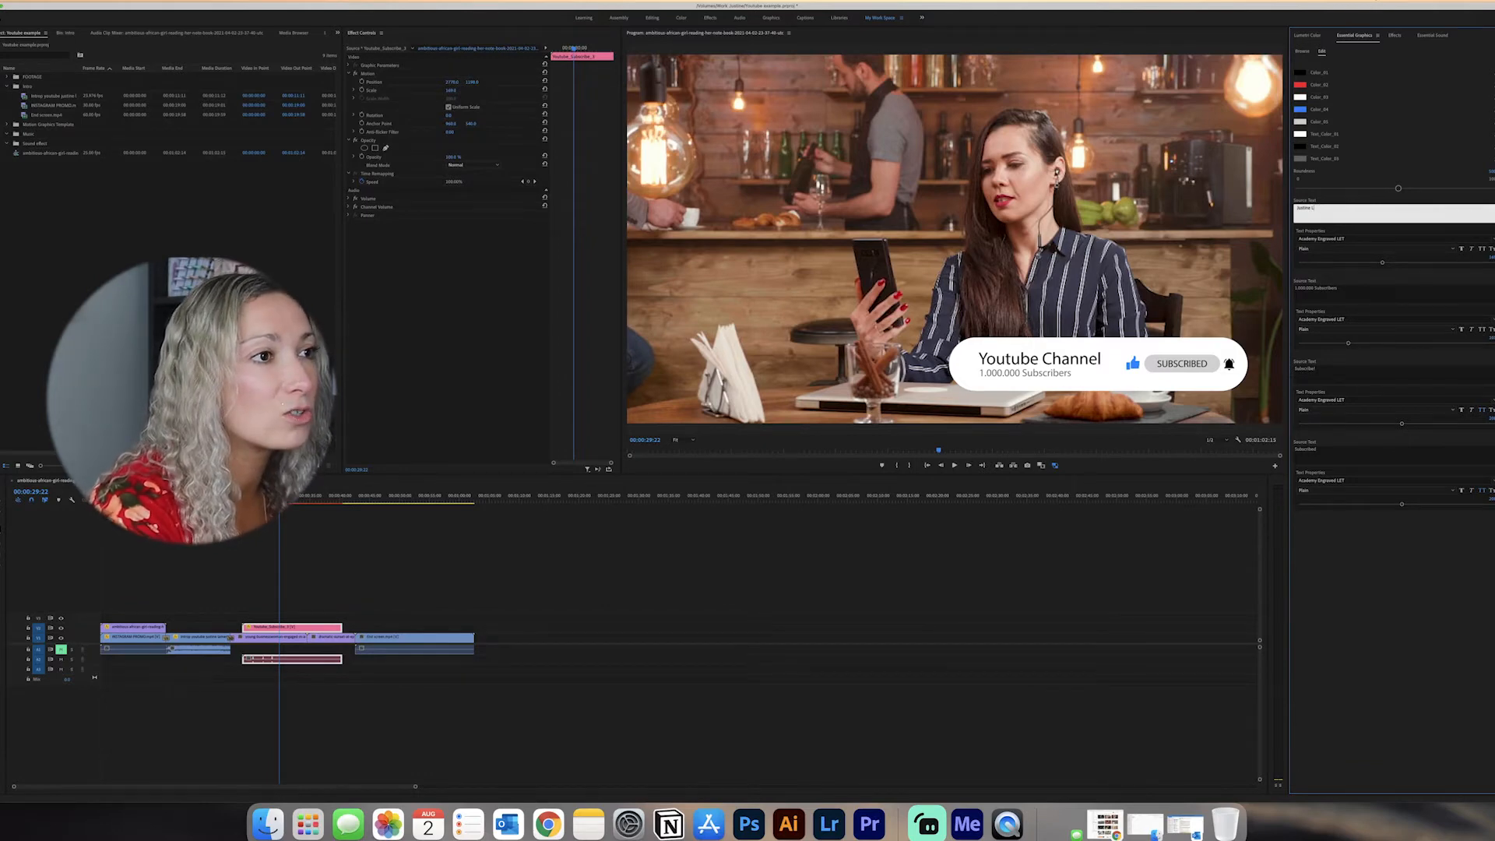
type("Justine Lamer")
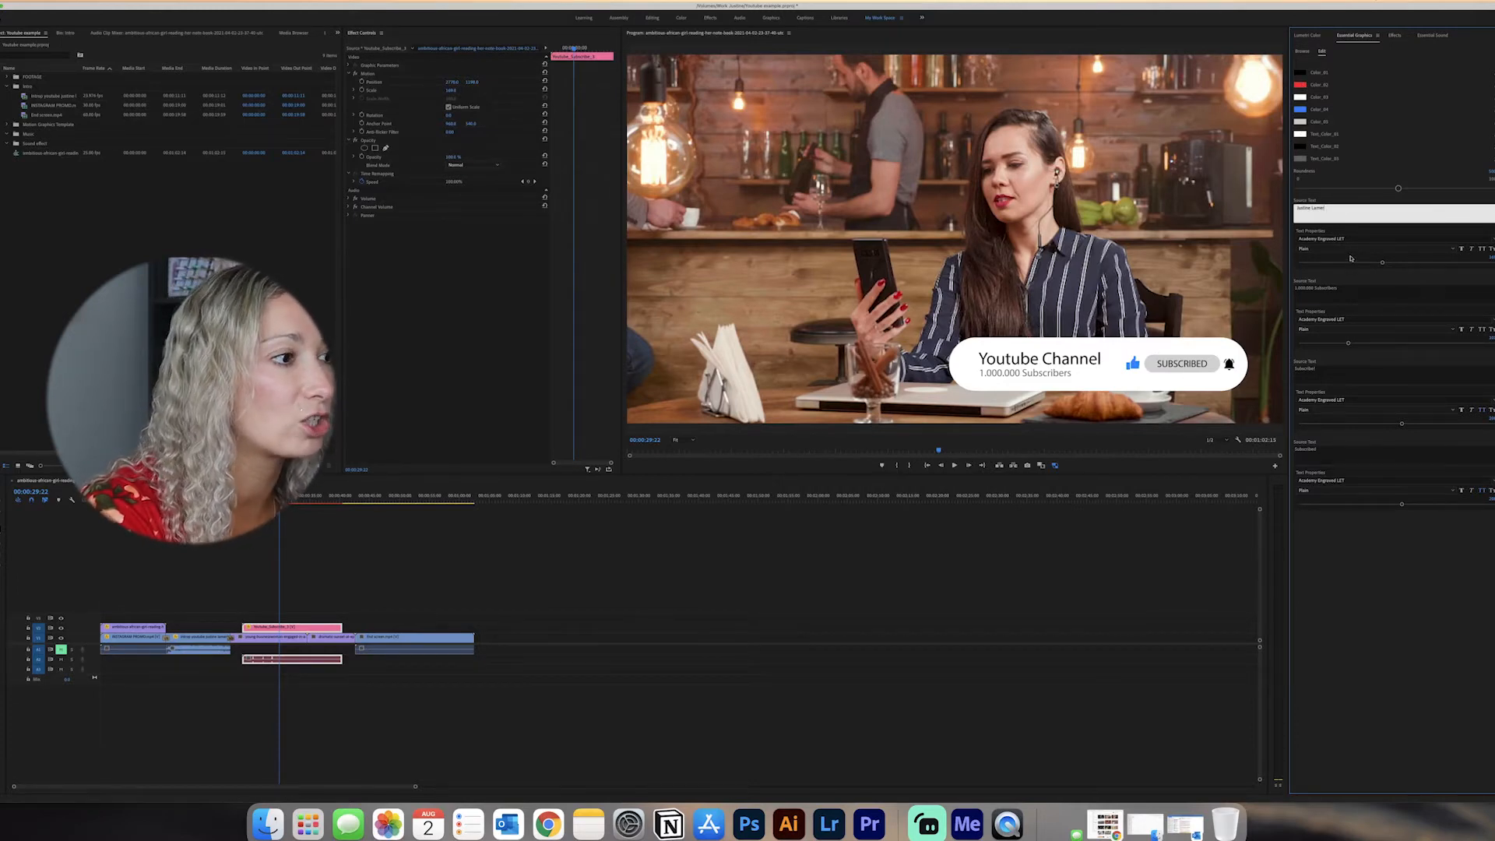
left_click(1300, 288)
key("BackSpace")
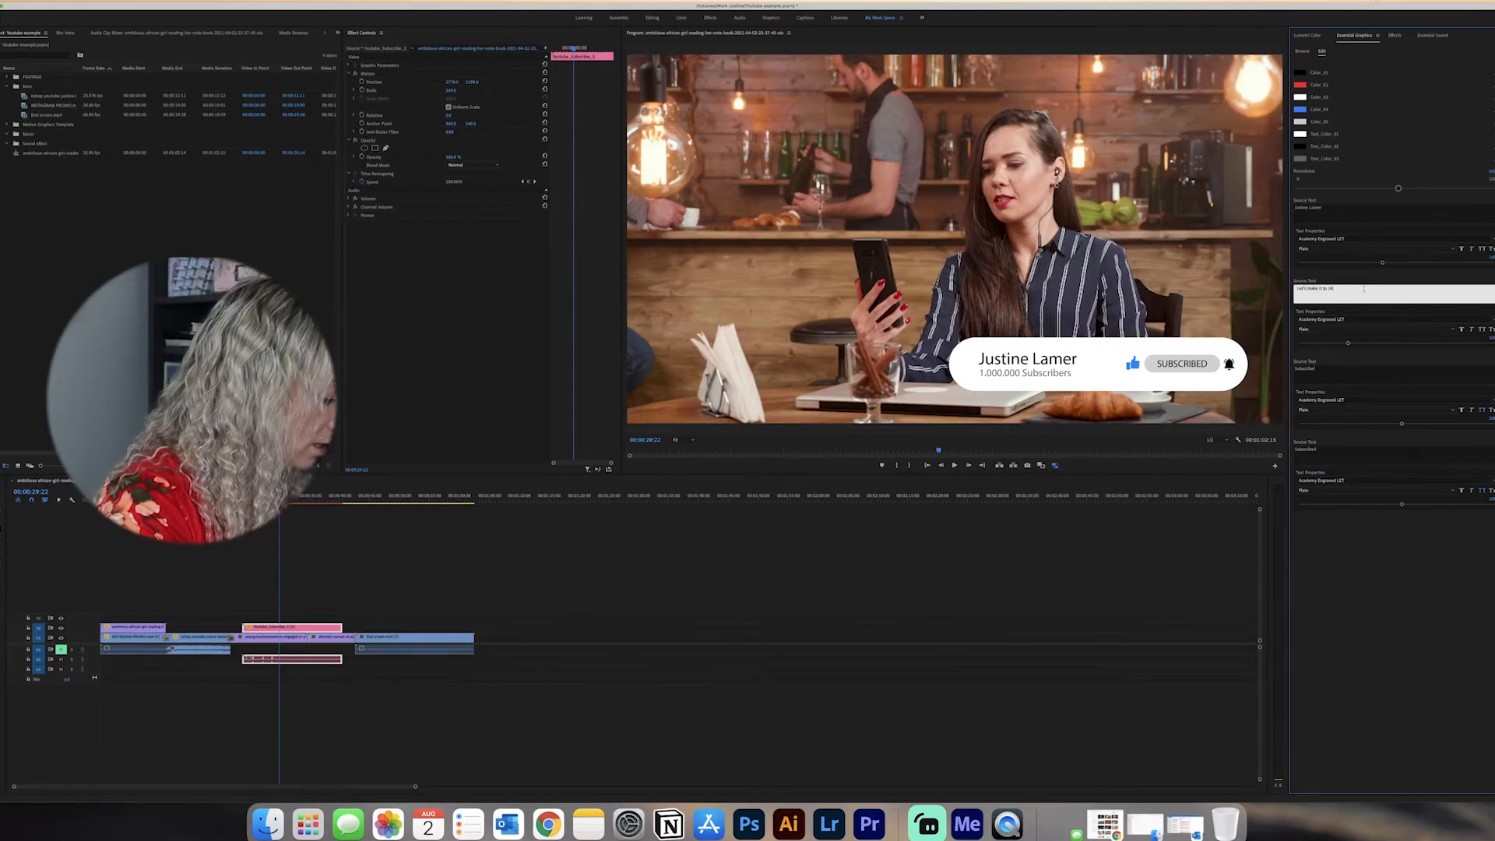
left_click(1220, 581)
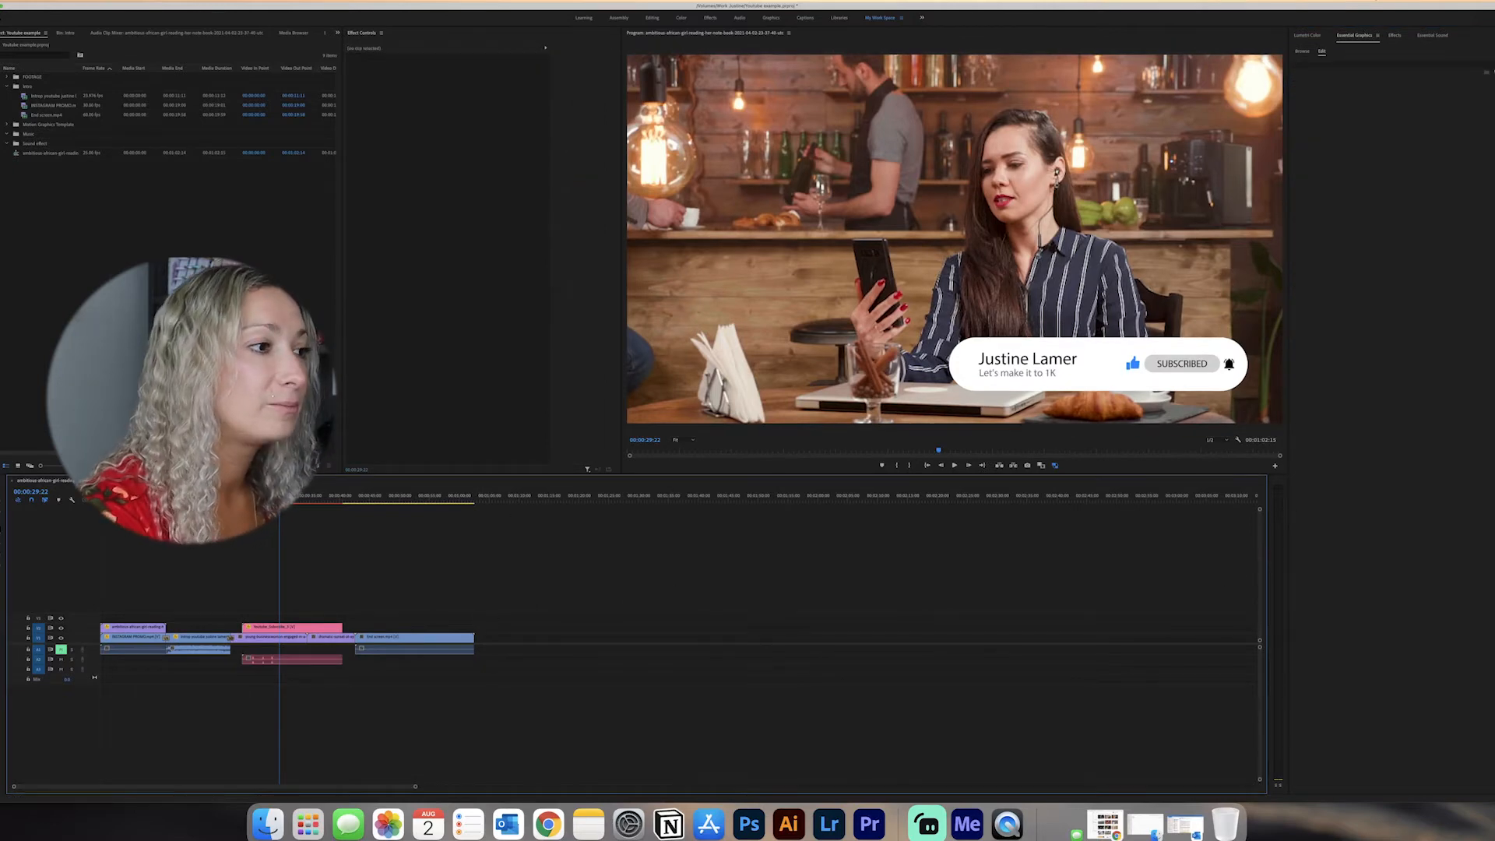
left_click(256, 495)
key("space")
key("space")
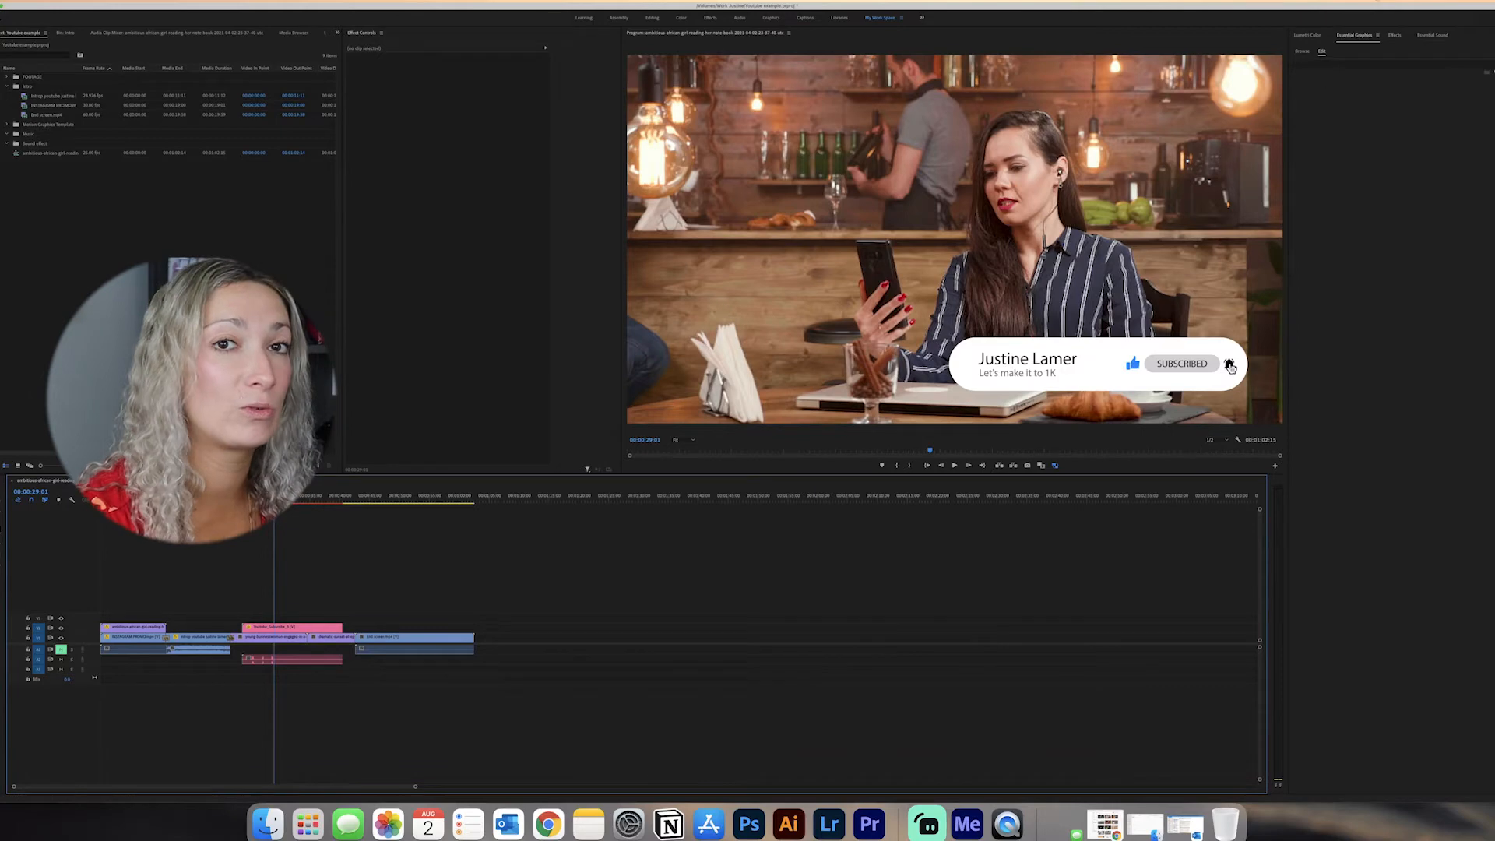
left_click(1397, 37)
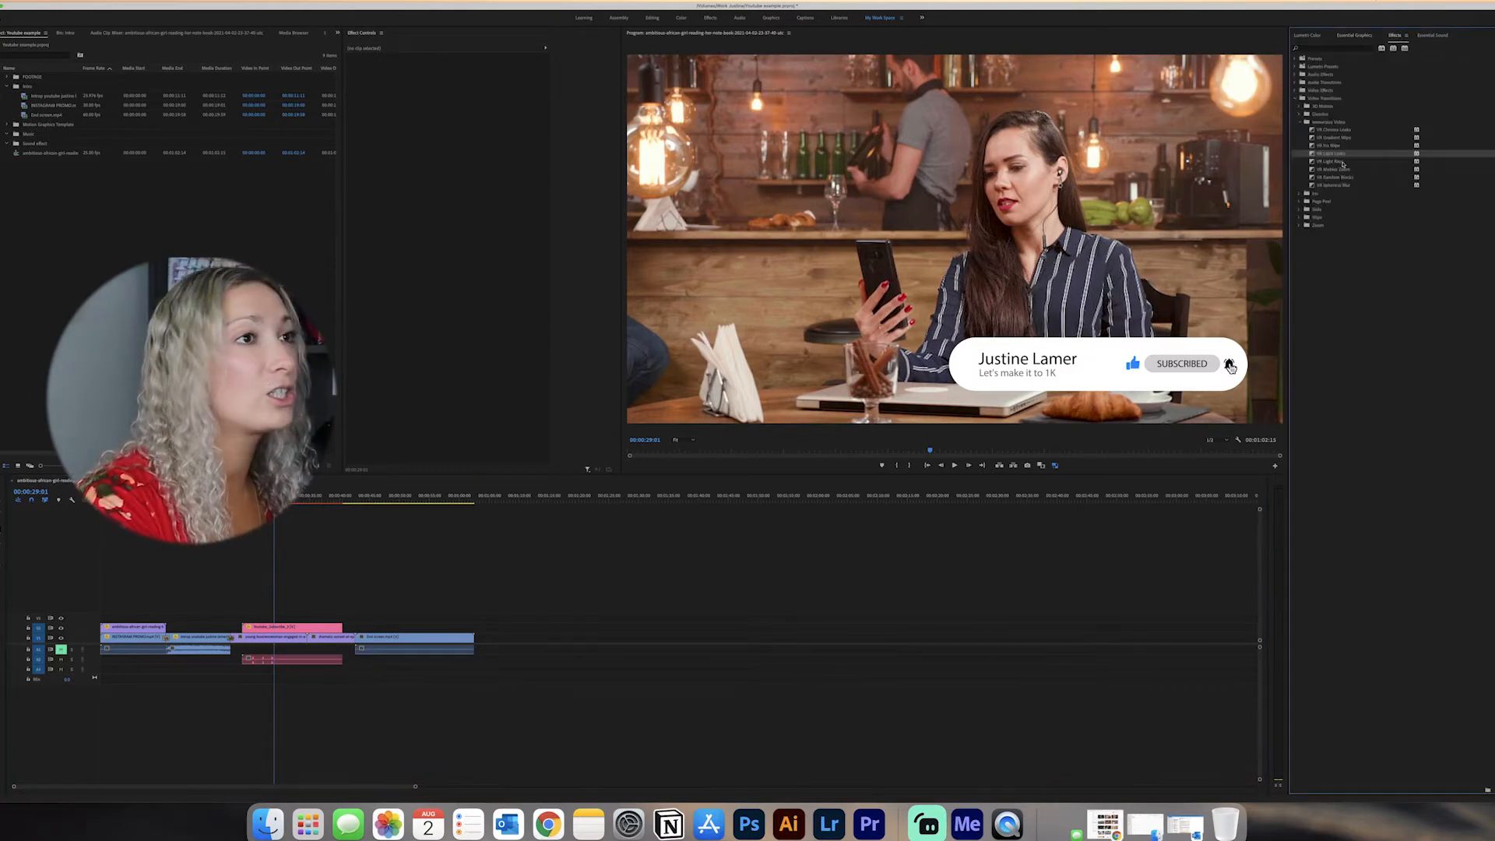
left_click(1300, 225)
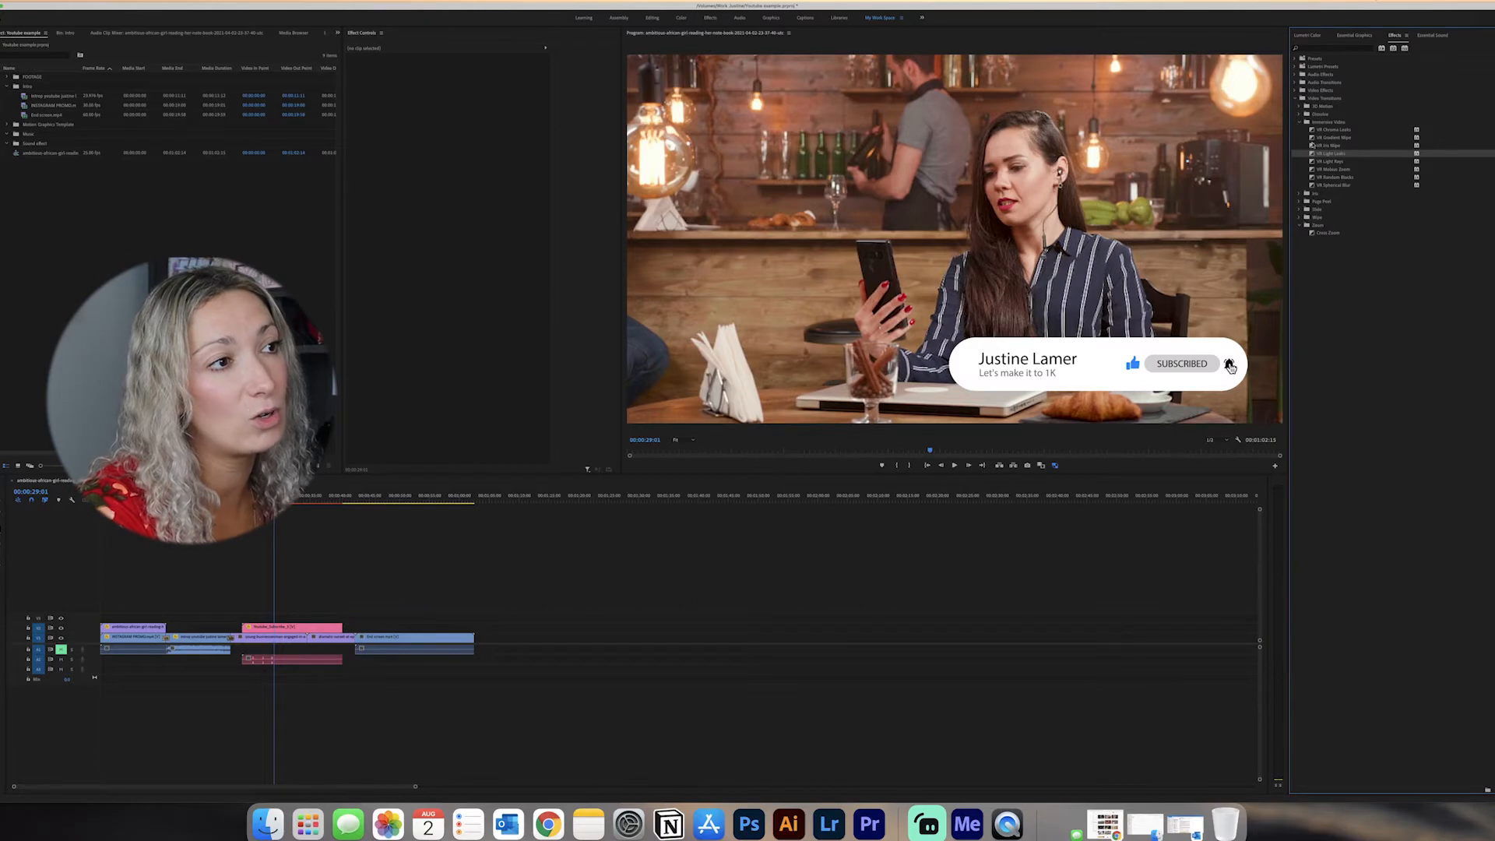
left_click(1299, 113)
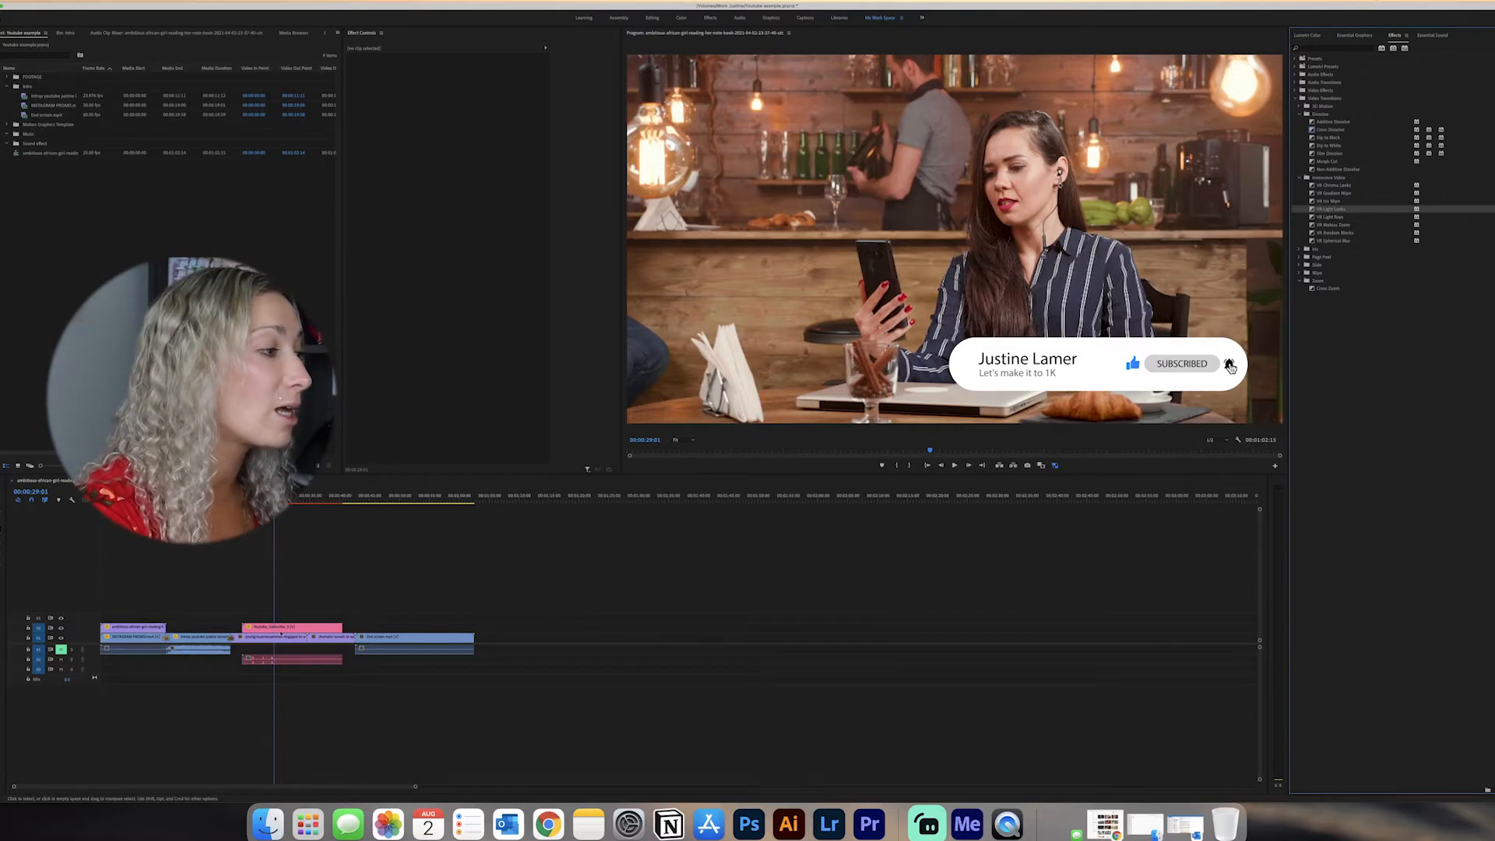
left_click_drag(274, 497, 318, 496)
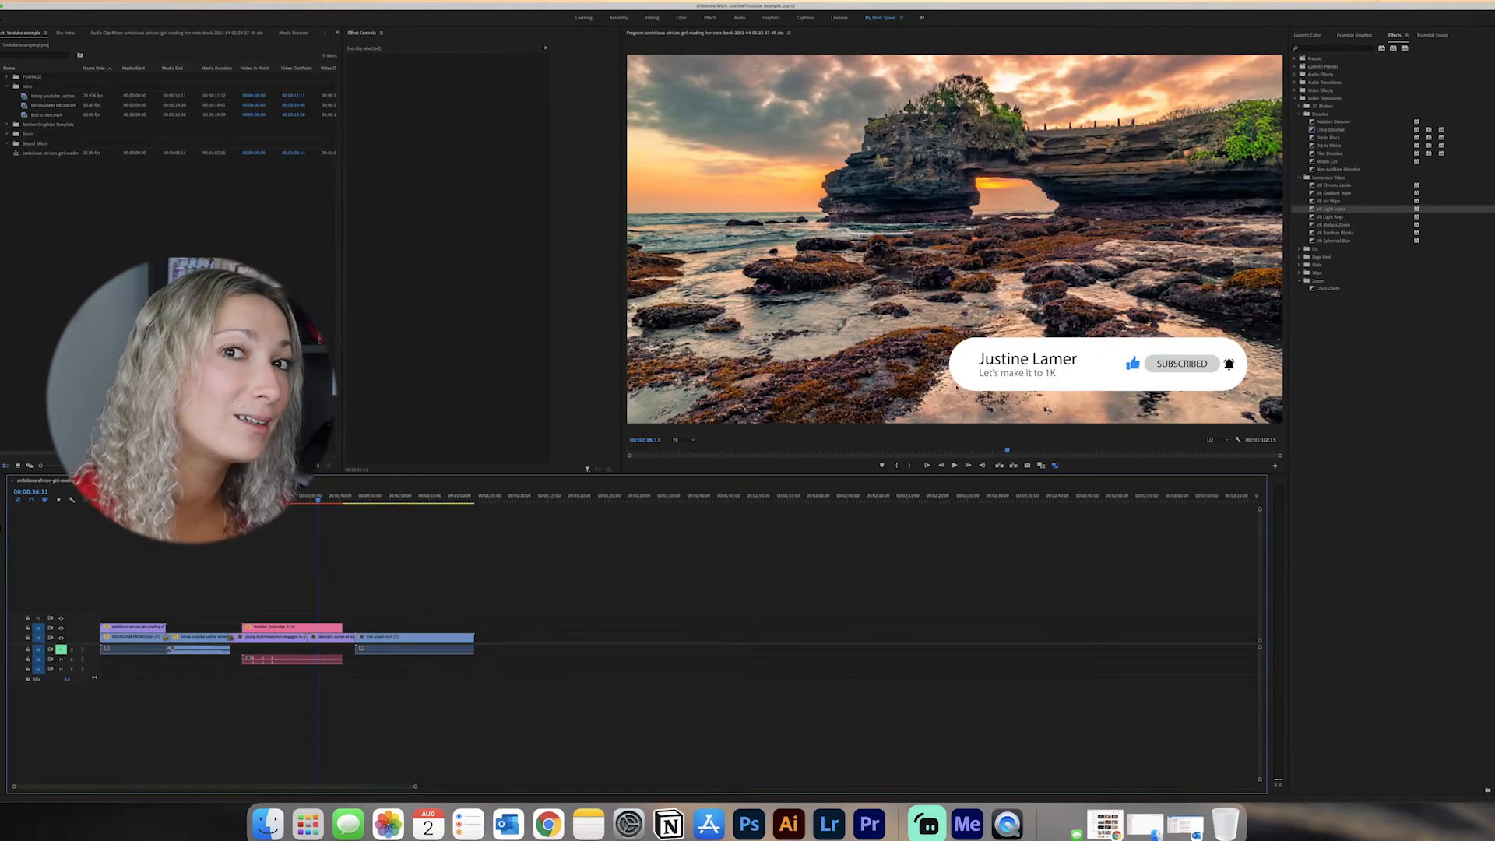
Replace the subscribe graphic on track 2 with the Box Text Over Outline Title template and enlarge it to fill the frame
left_click_drag(325, 522, 285, 554)
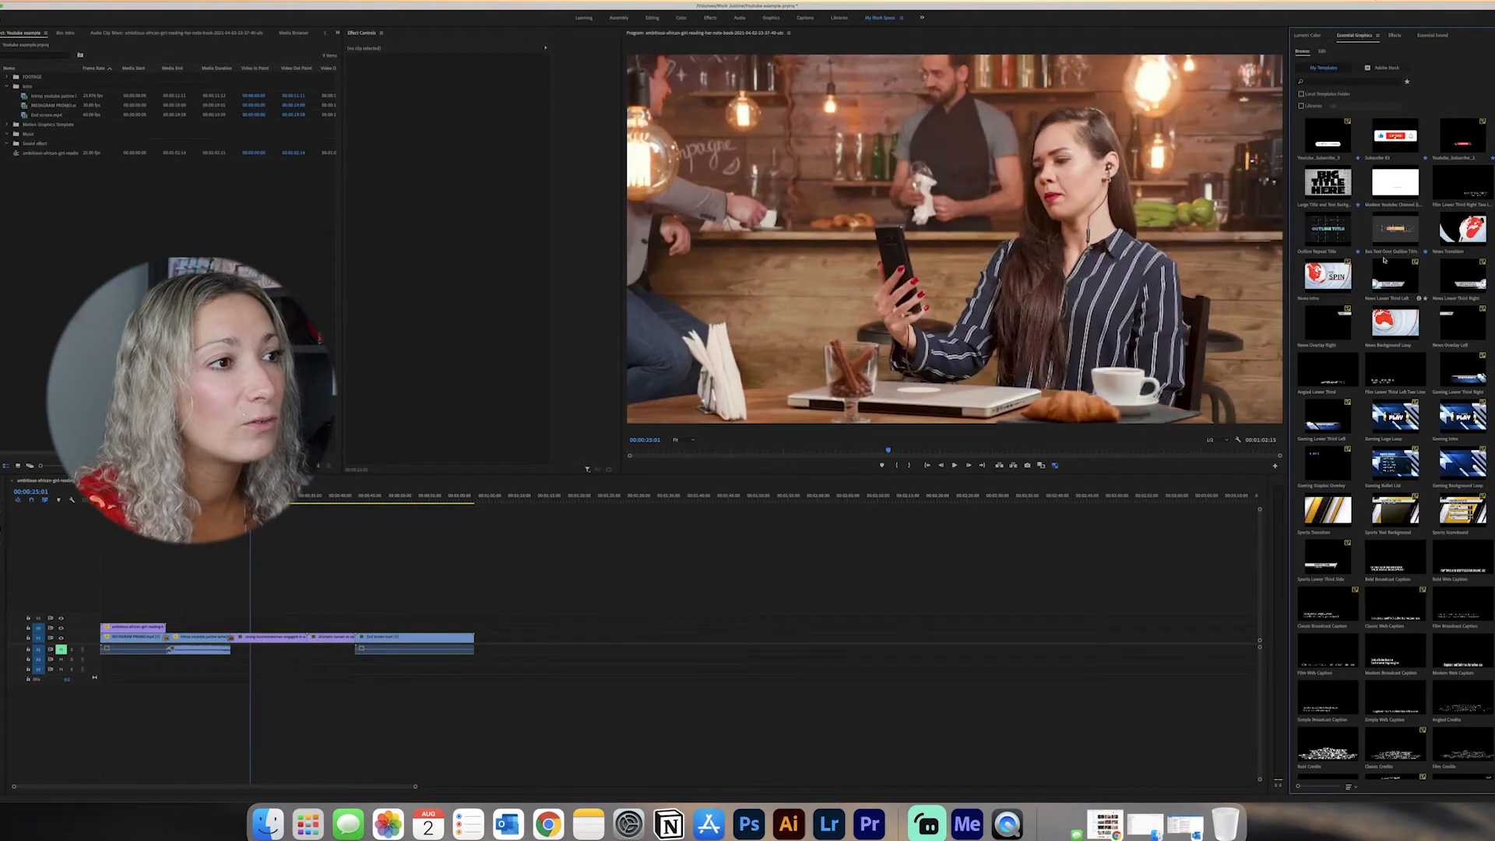
left_click_drag(1396, 228, 273, 627)
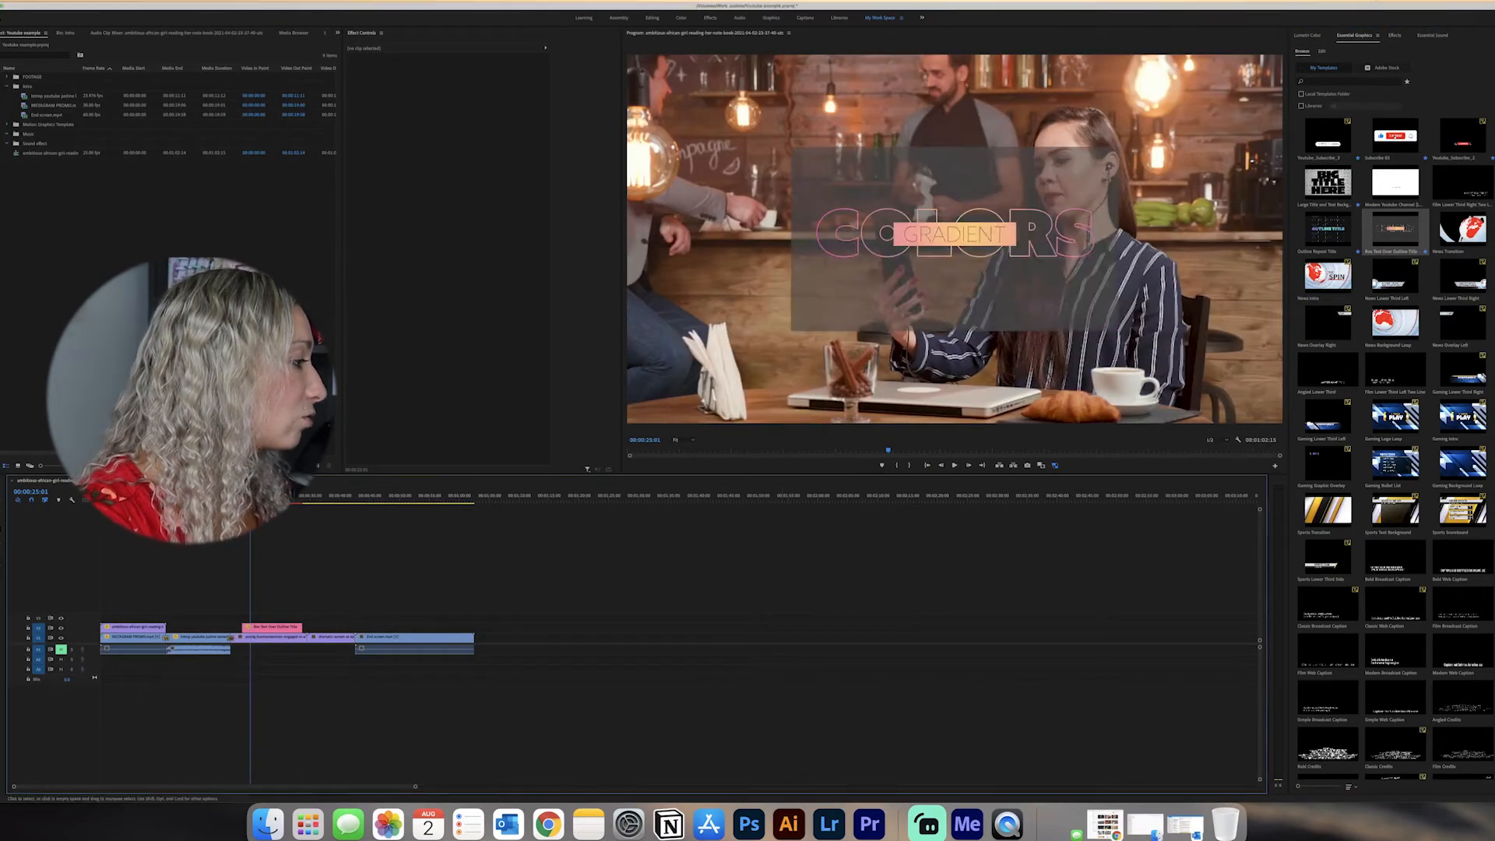
mouse_move(250, 497)
left_mouse_down()
mouse_move(235, 497)
mouse_move(272, 497)
left_mouse_up()
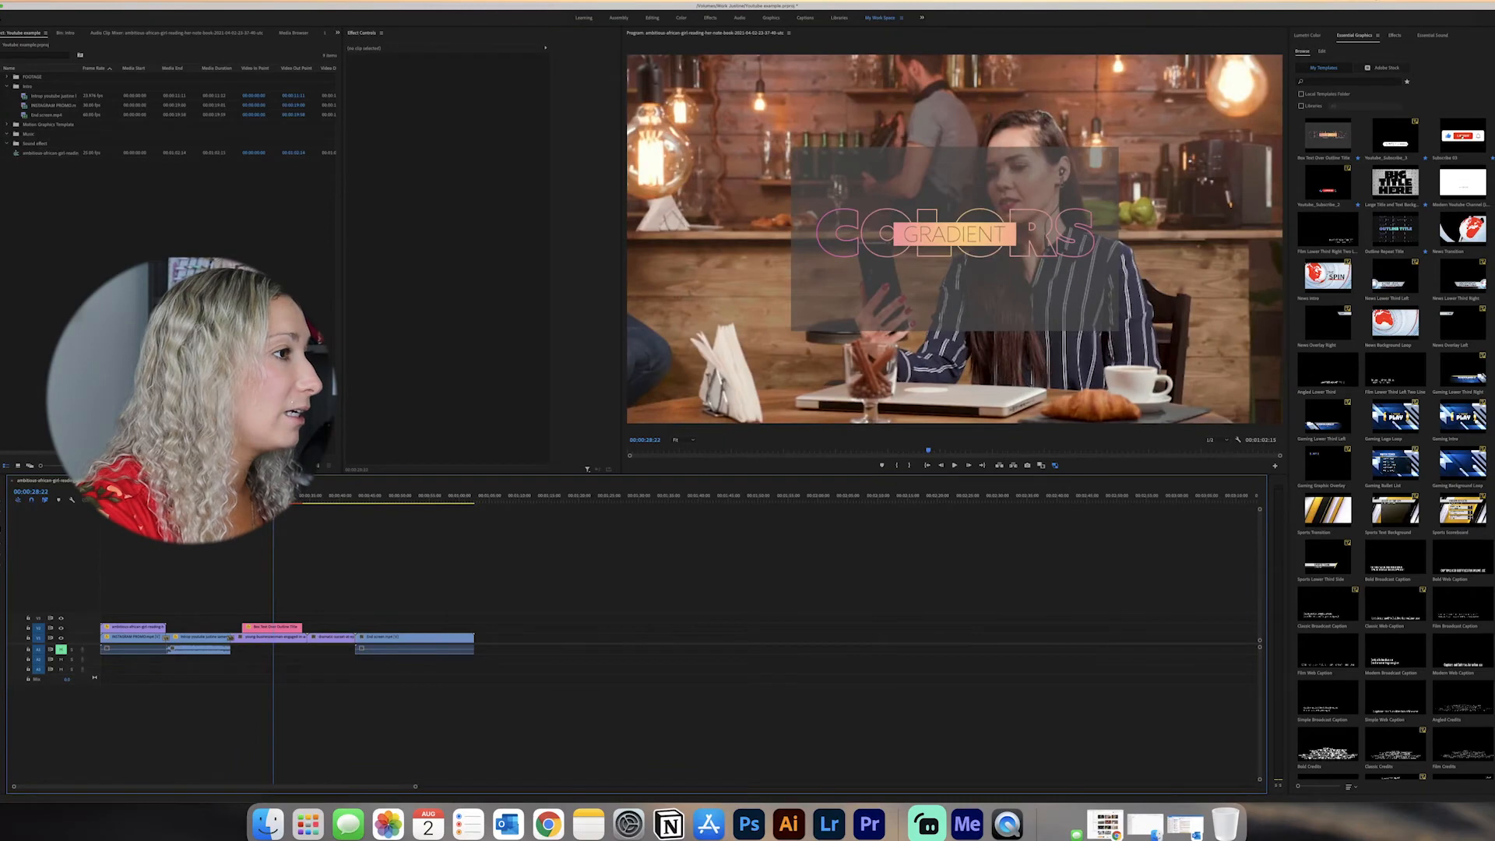
left_click(257, 628)
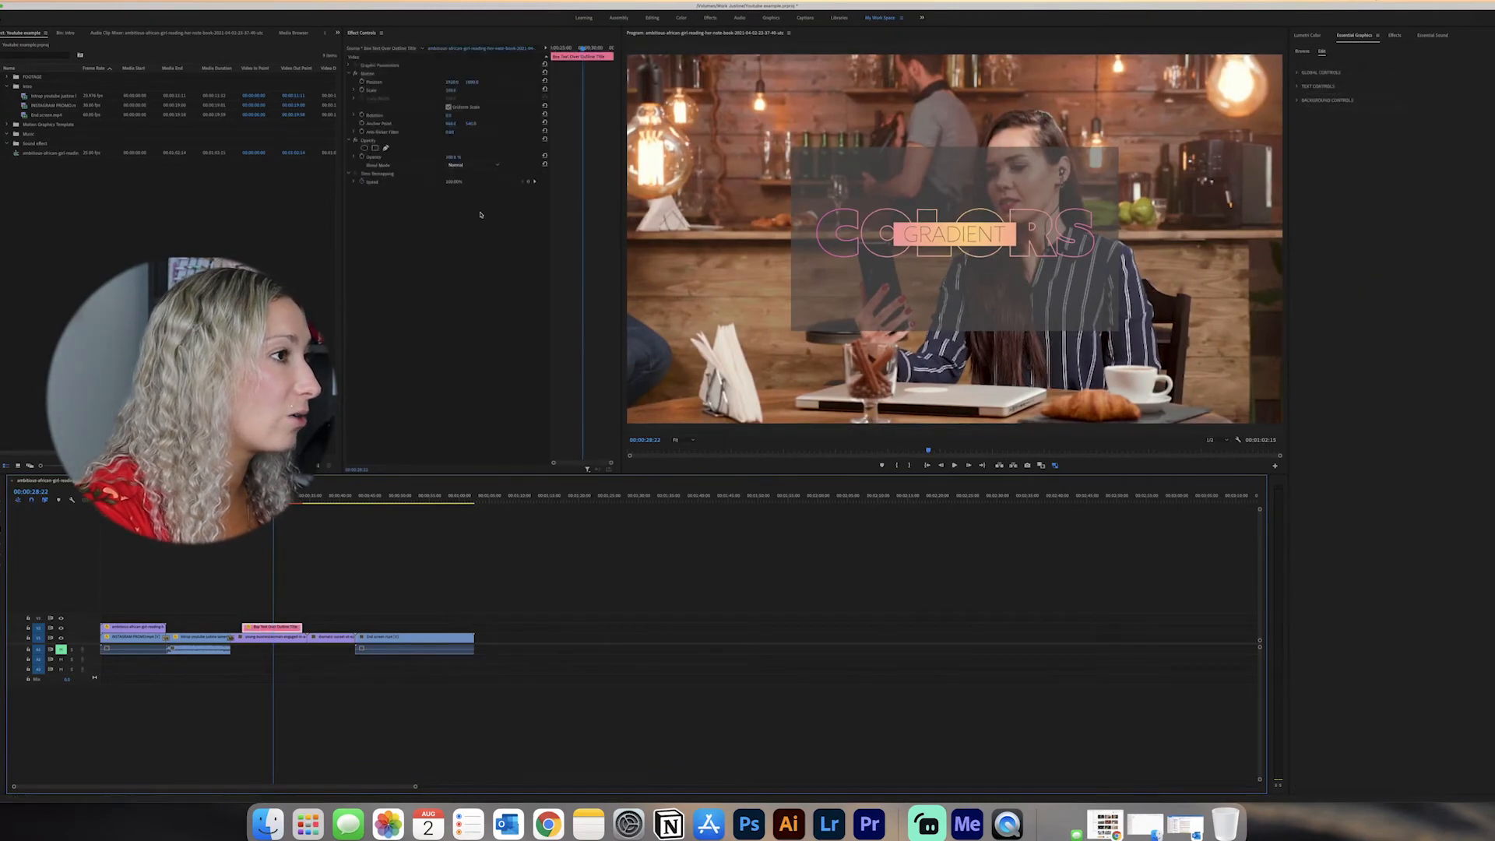
left_click_drag(451, 91, 519, 90)
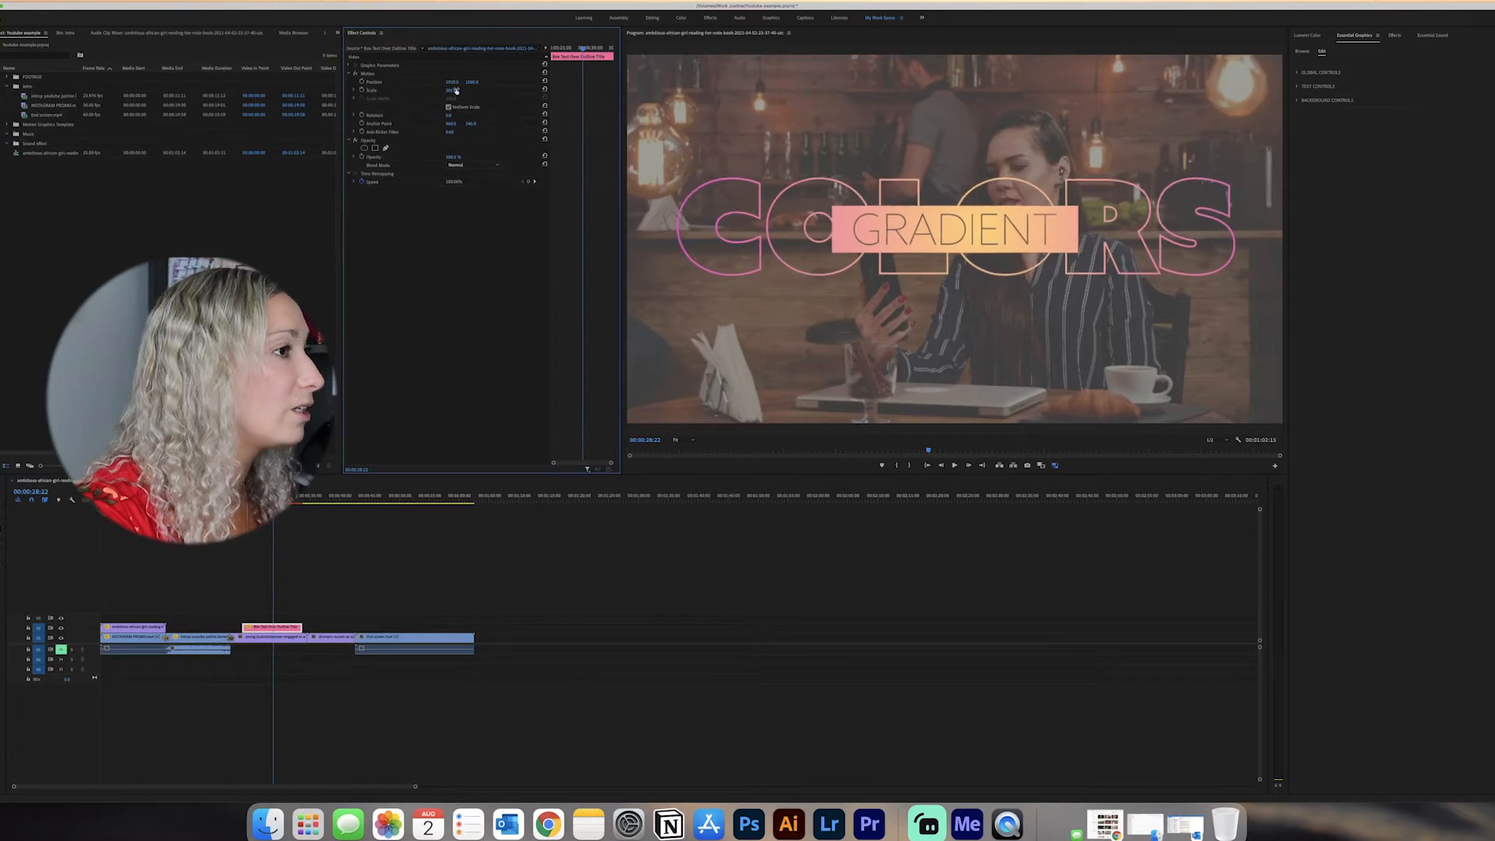
Set the title's box text to PRO and its background text to PREMIERE, and play the animation
left_click(1318, 86)
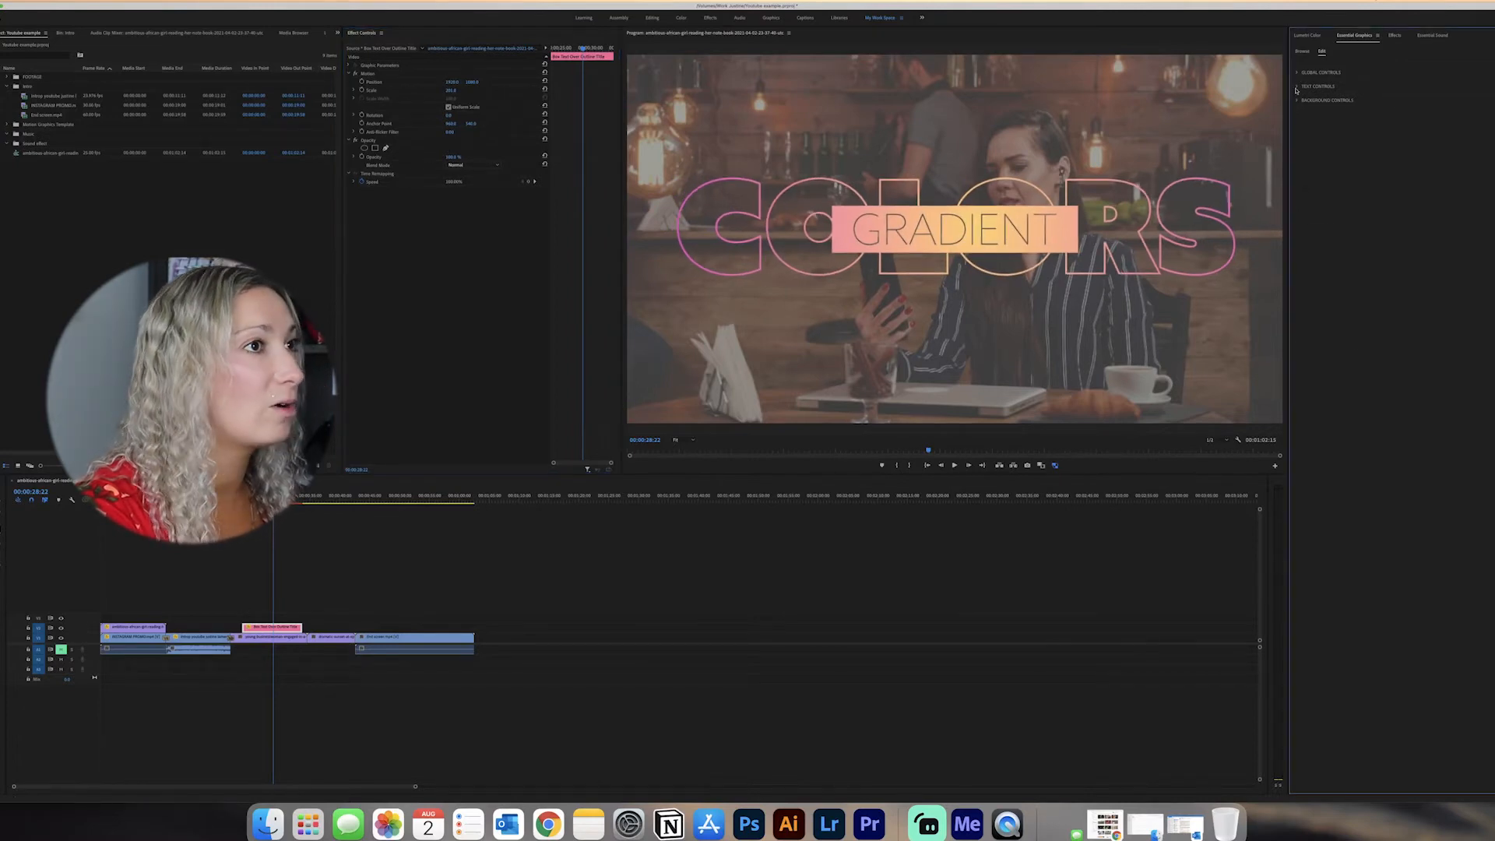
left_click(1333, 134)
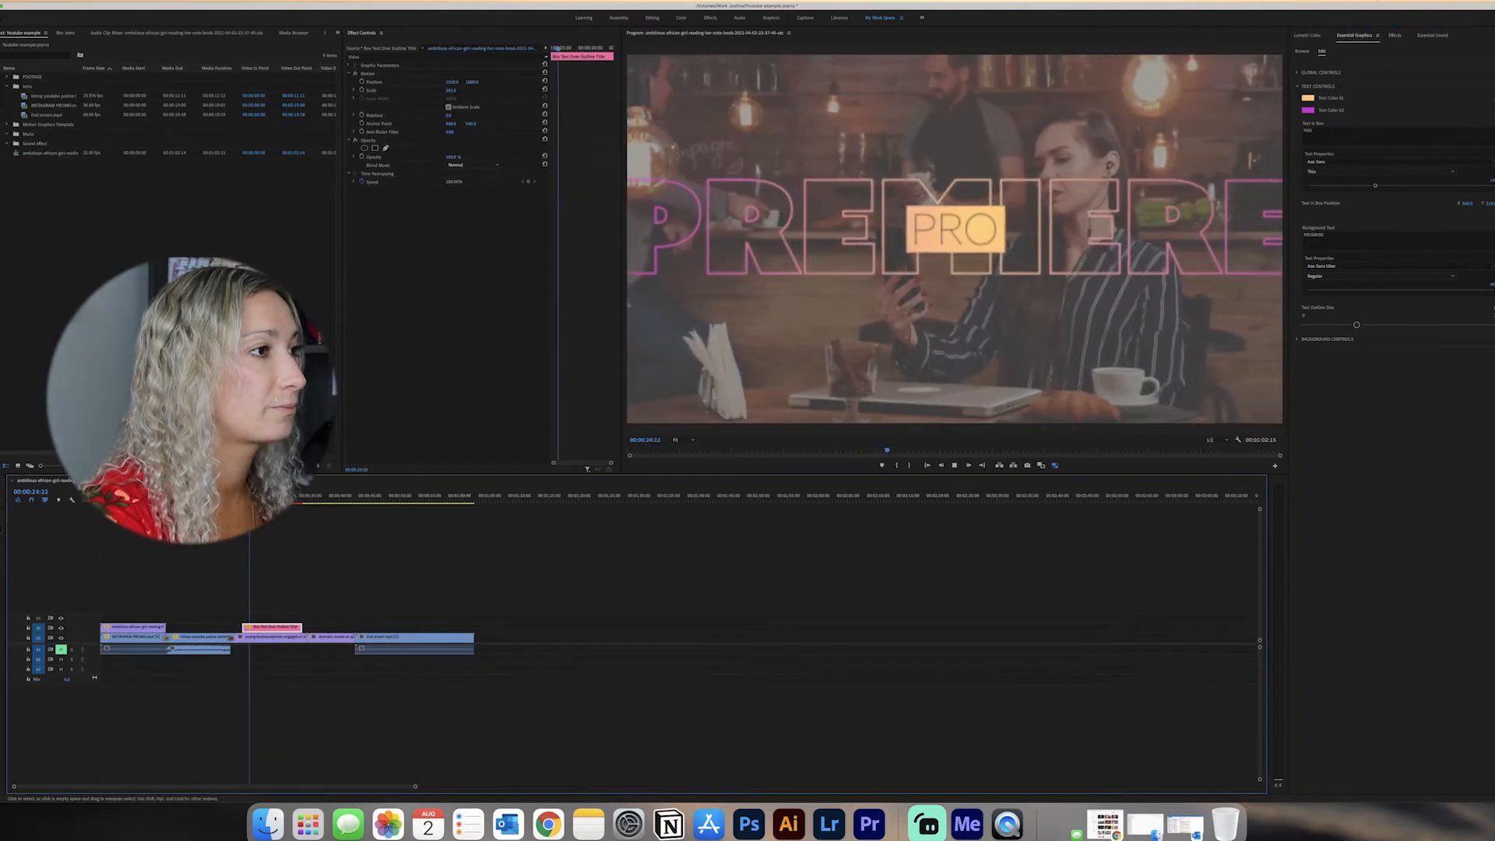
key("space")
Change the background text's font to Baskerville with a thinner outline, and the box text's font to Beauty and the Beast
left_click(506, 162)
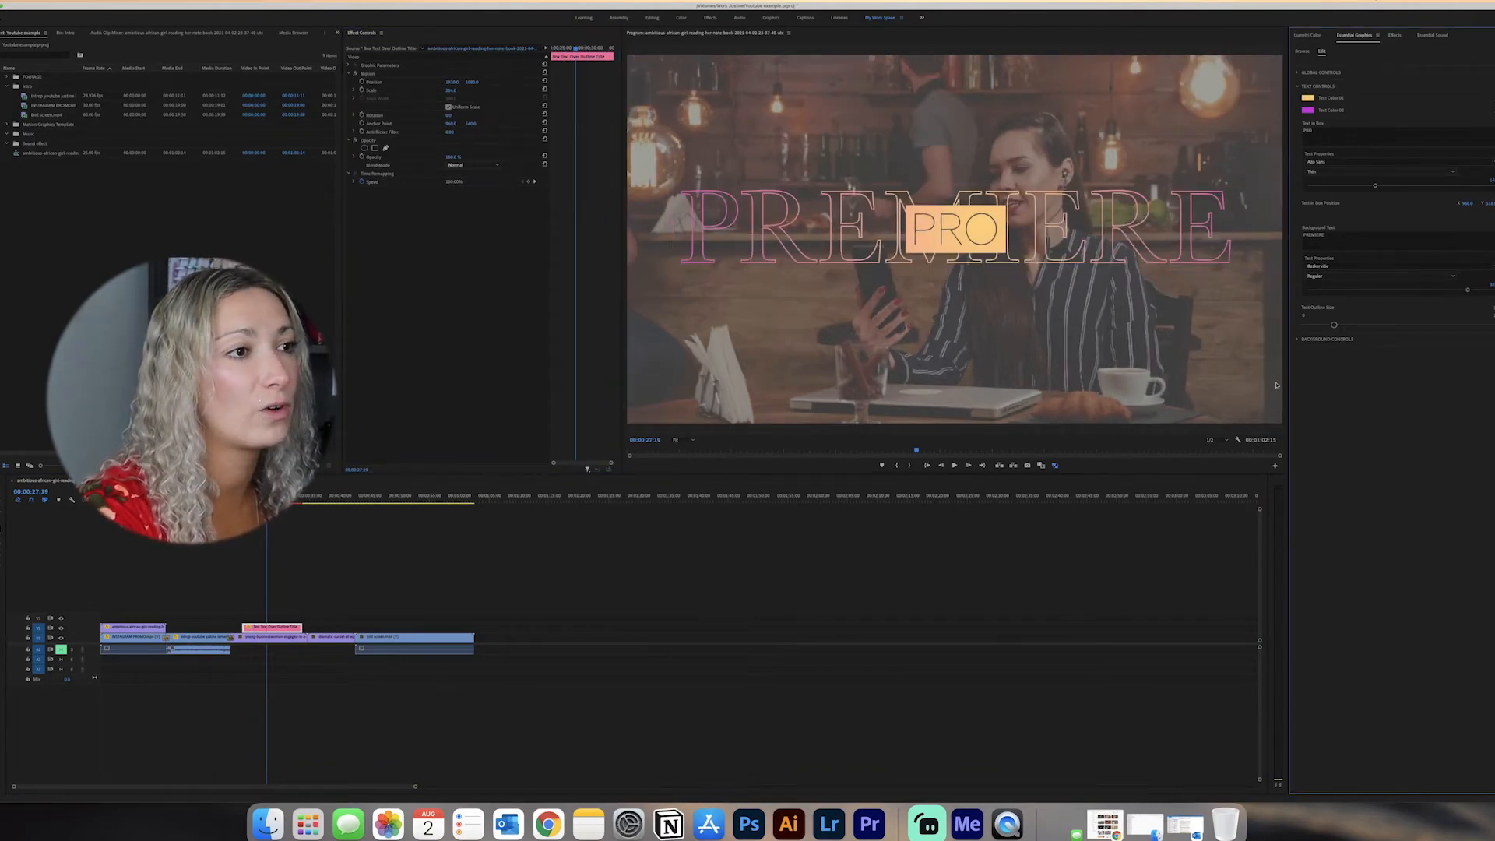
left_click(1349, 164)
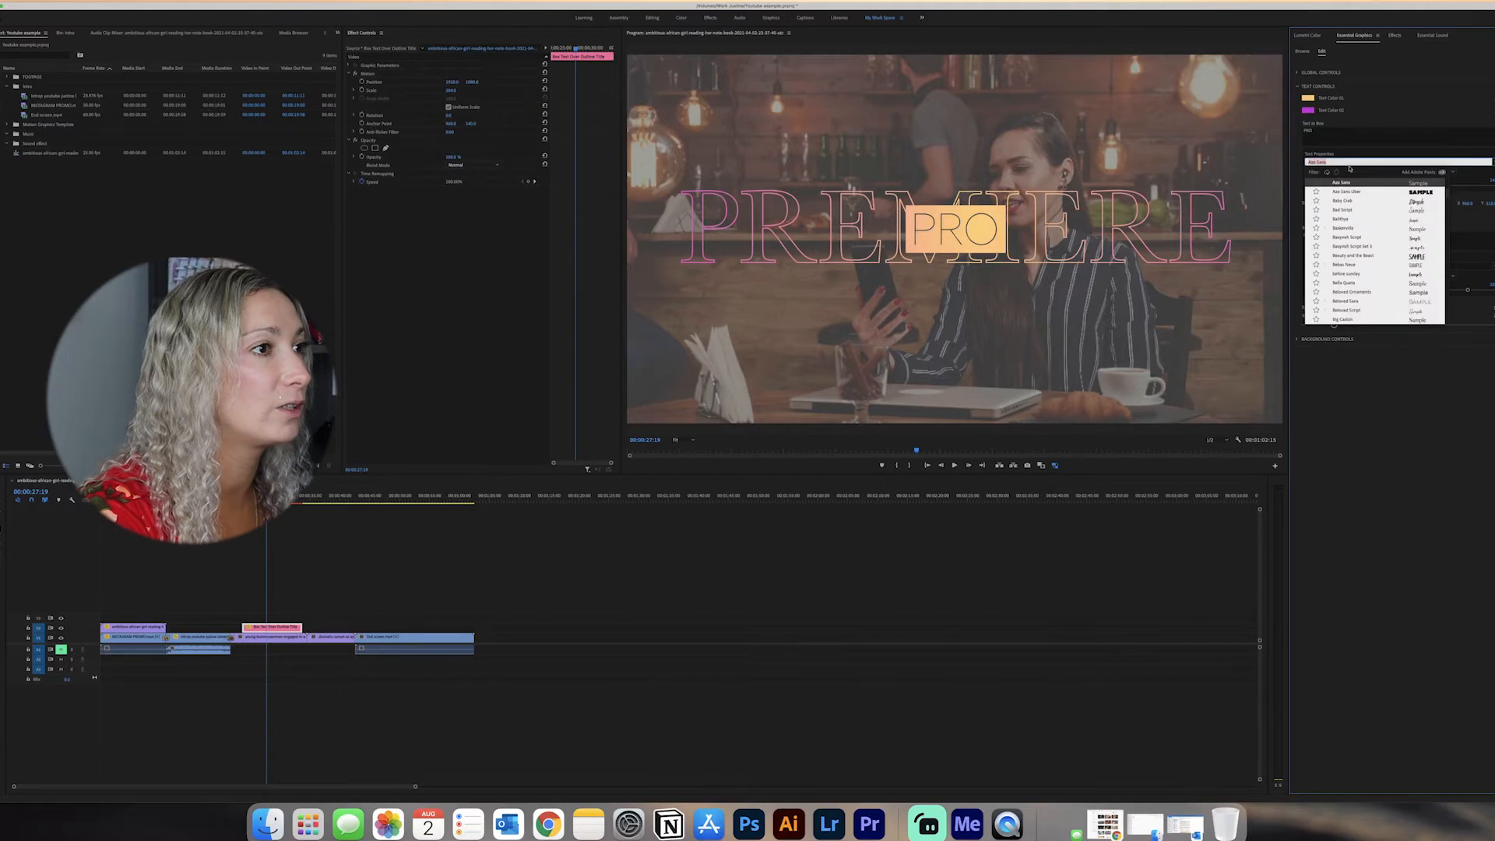
left_click(1351, 255)
Change the title's background colour to red
left_click(1300, 342)
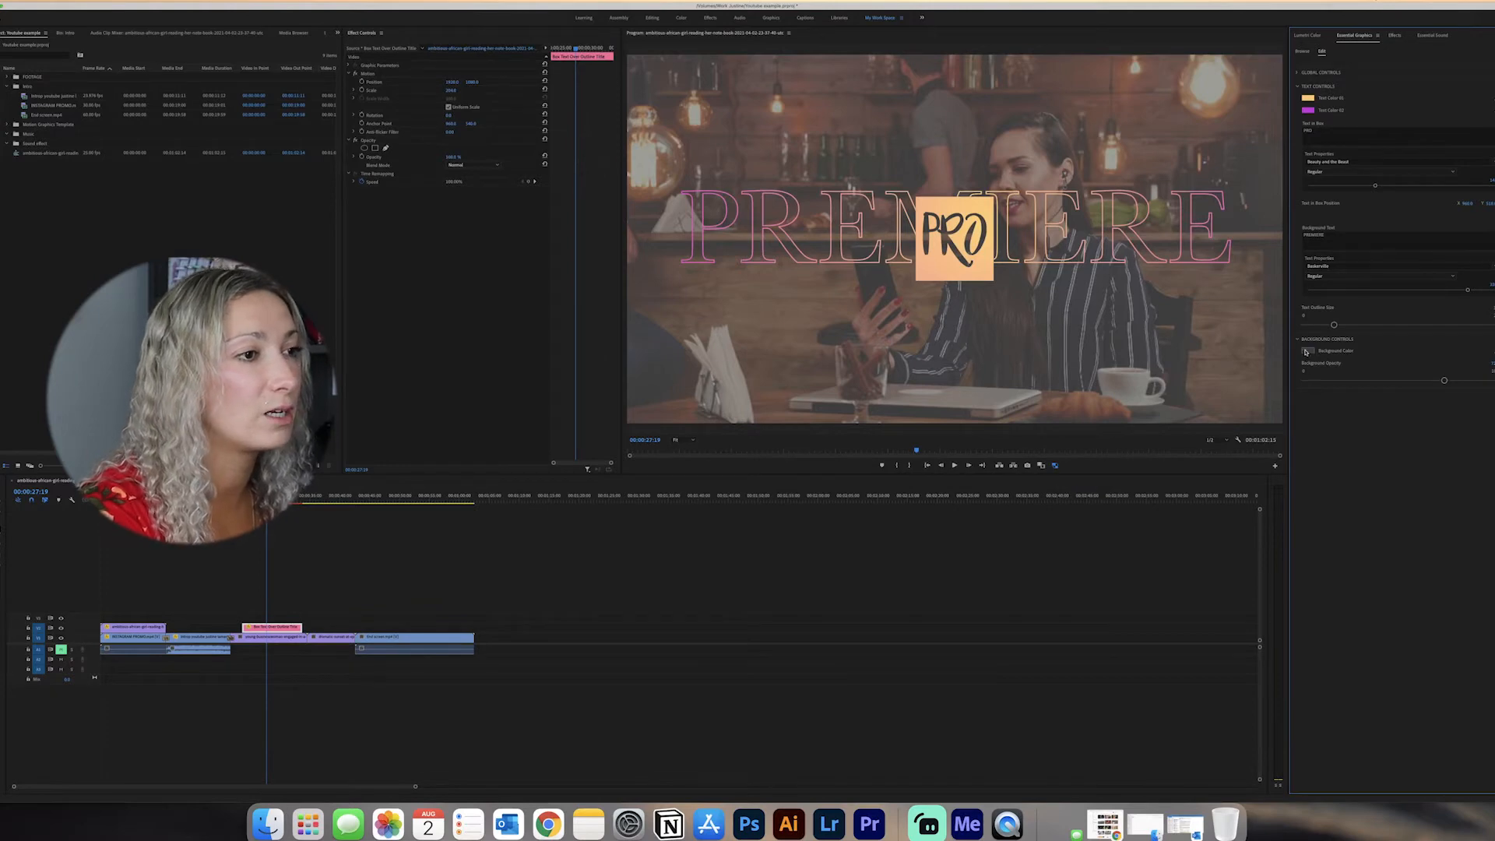
left_click(1309, 352)
left_click(828, 352)
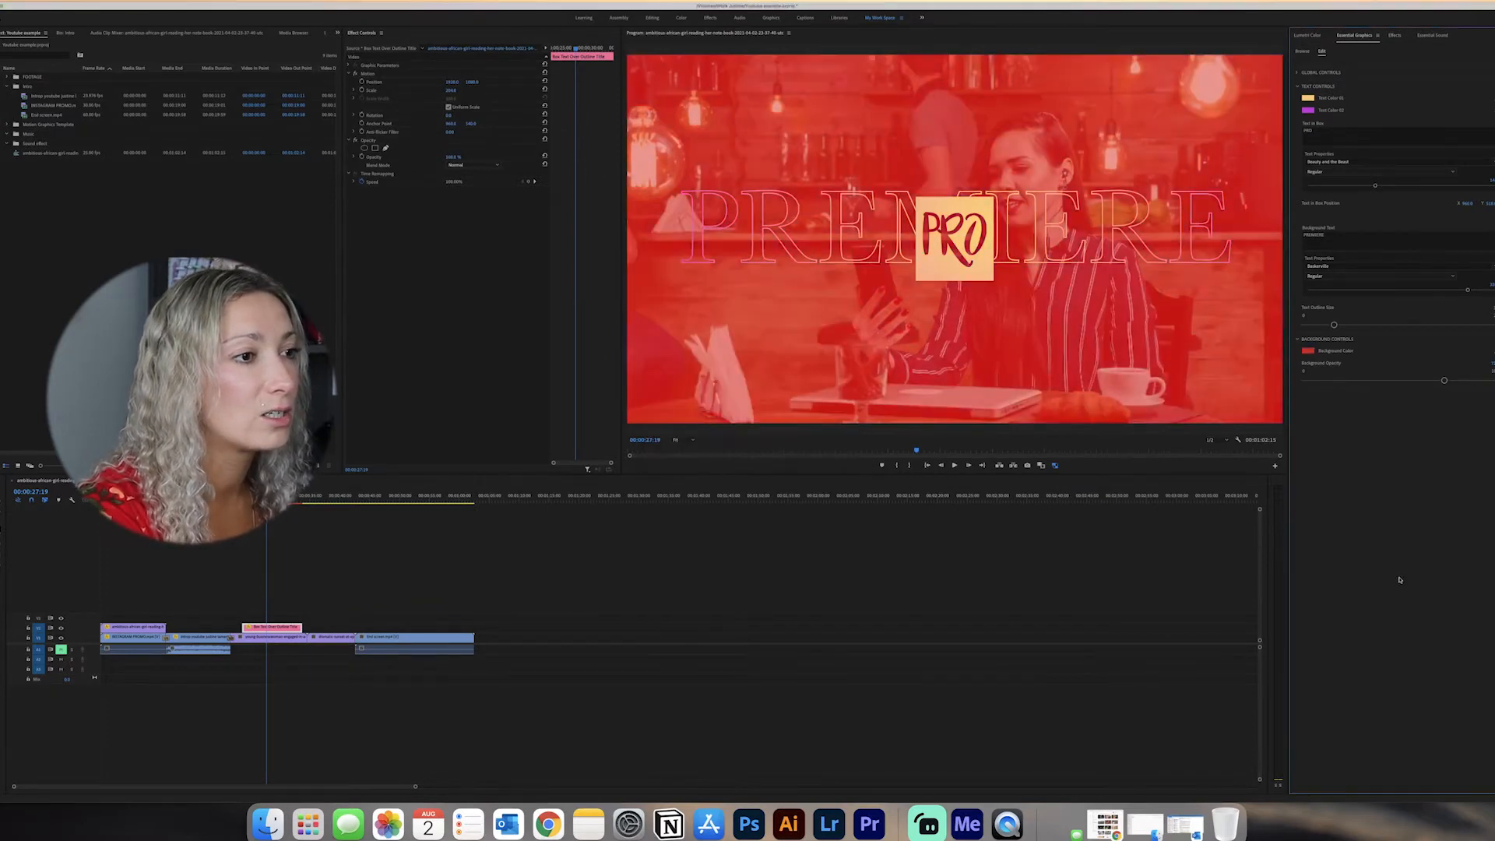
Set the title's second text colour to black and its background colour to grey
left_click(1308, 110)
left_click(827, 352)
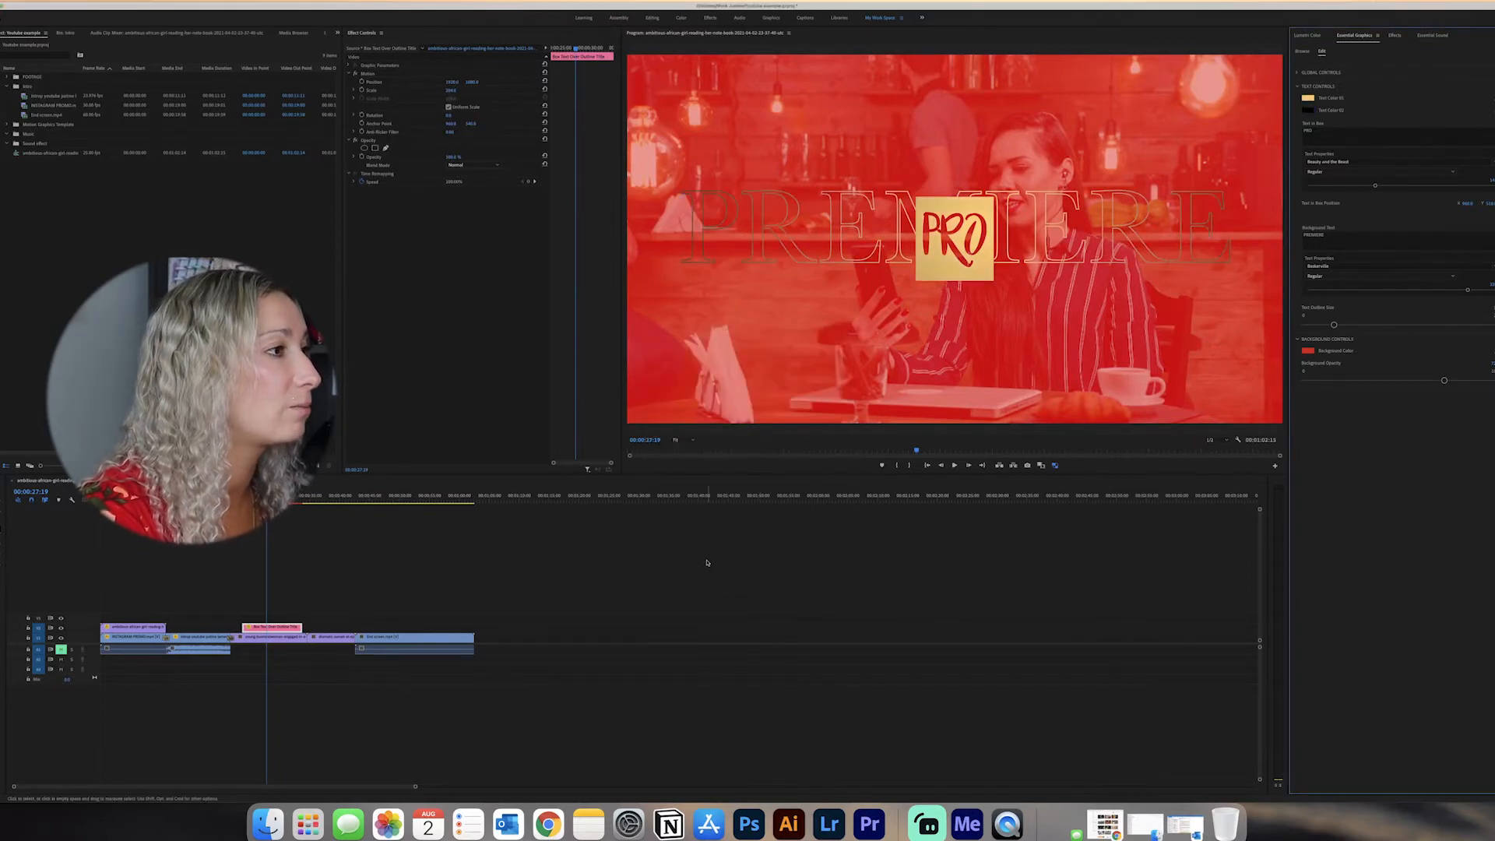
left_click_drag(228, 496, 271, 495)
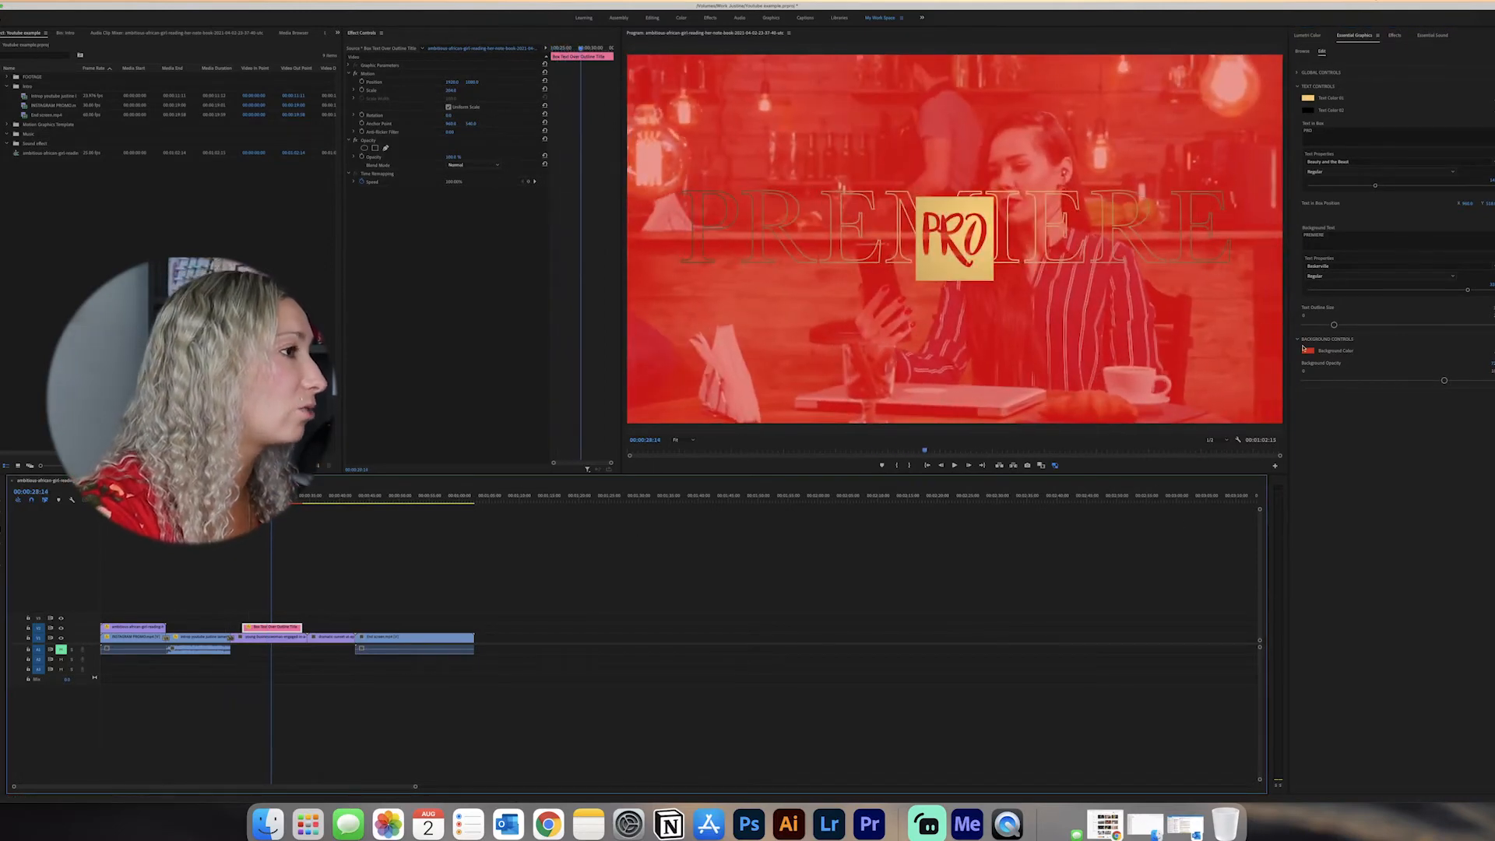
left_click(1308, 350)
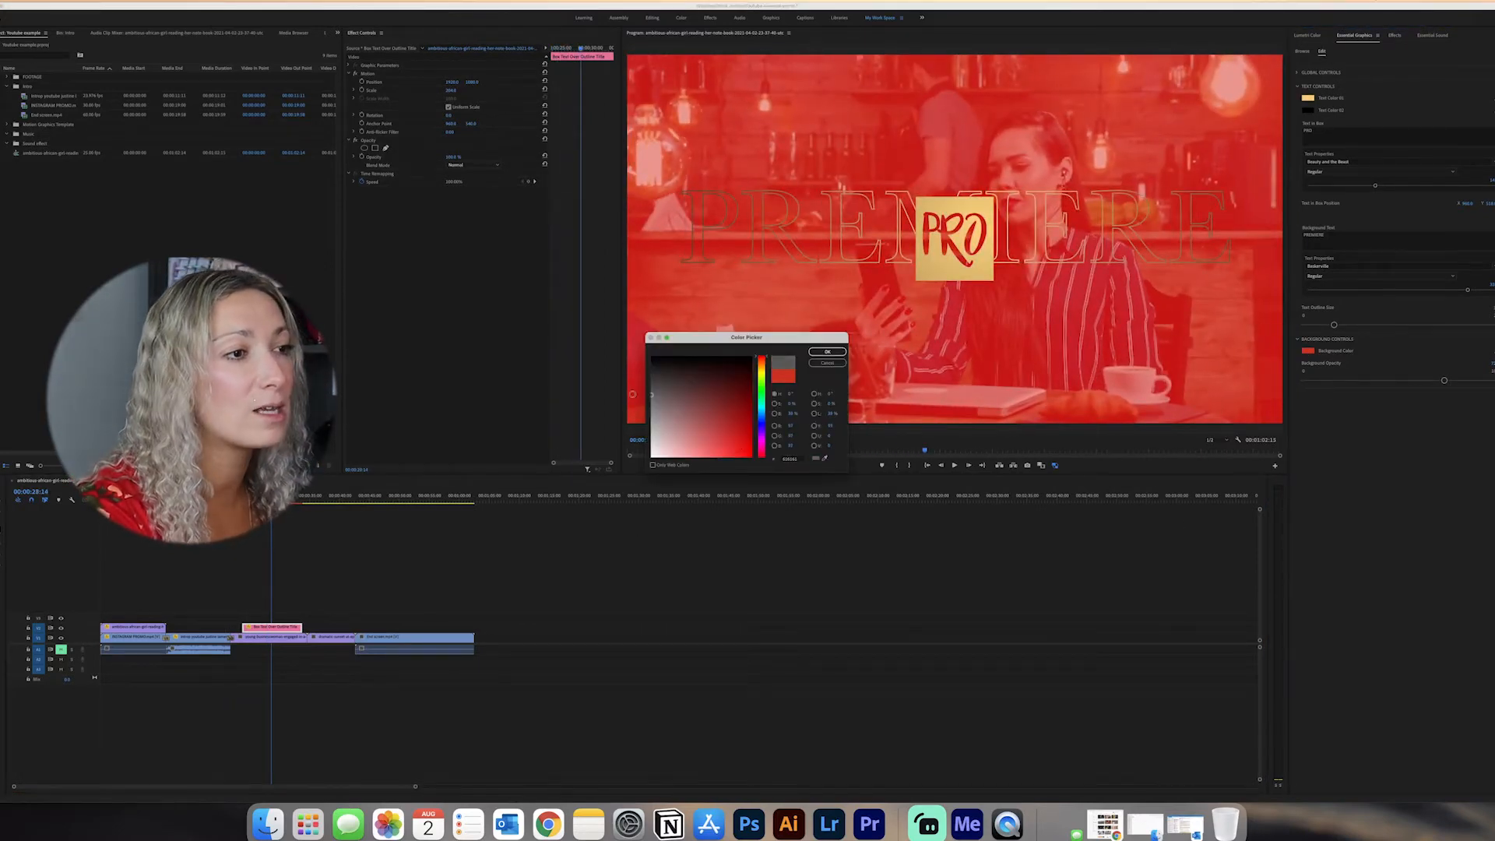
left_click(844, 351)
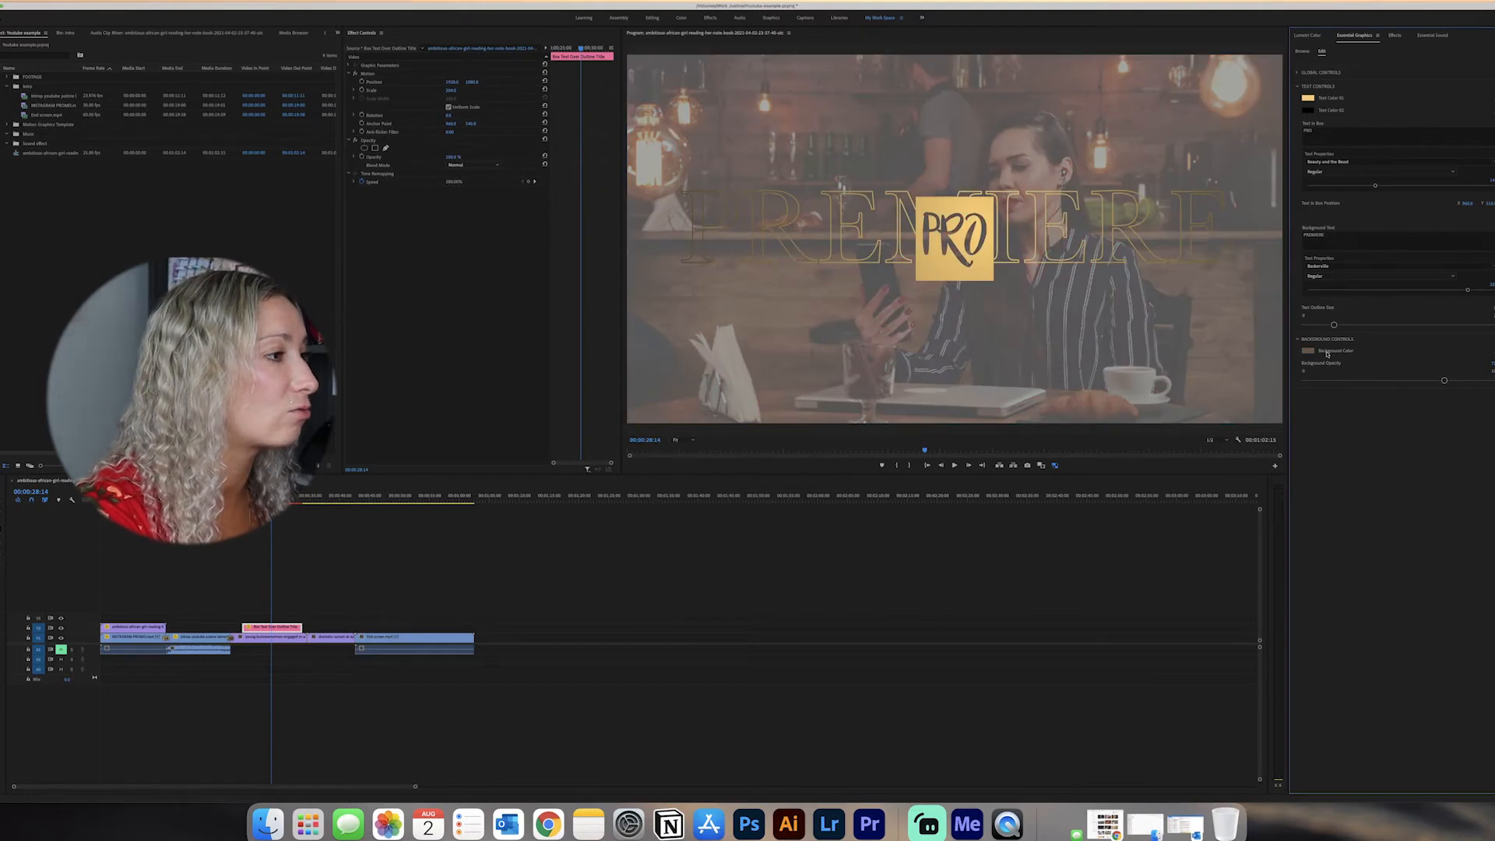